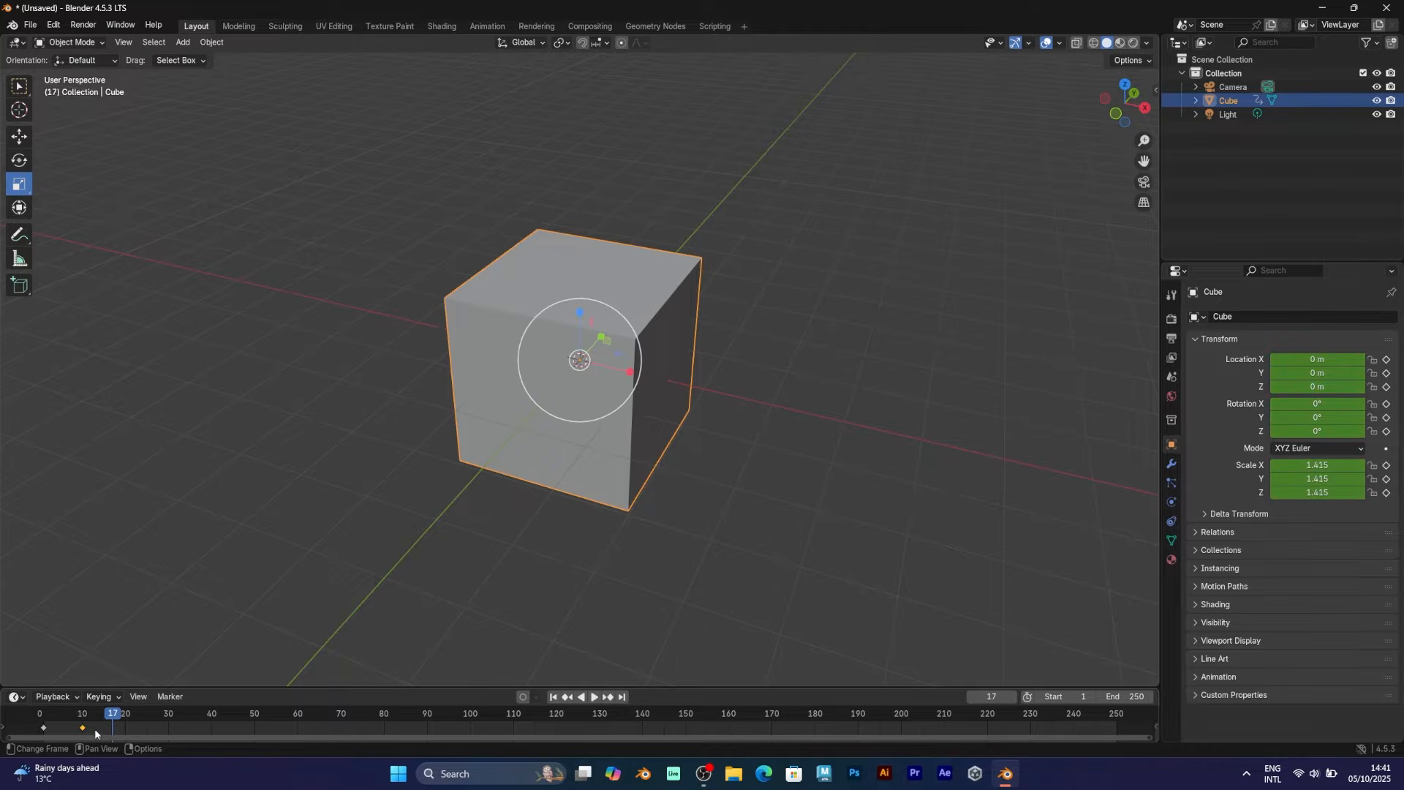
# Stop the playback of the cube animation
pyautogui.press('Delete')
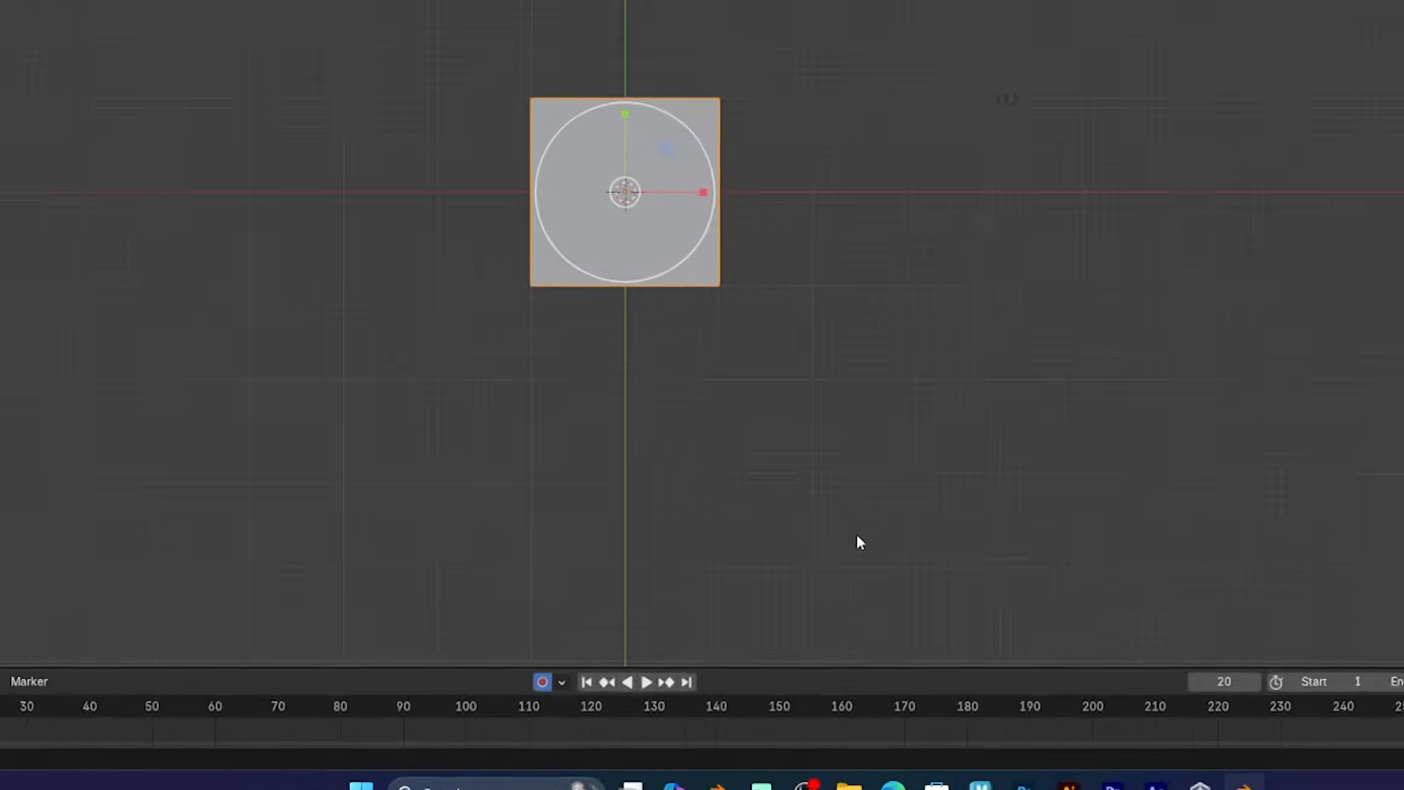
# Move the cube to a new spot, turn on Auto Keying and preview the playback
pyautogui.press('g')
pyautogui.click(706, 81)
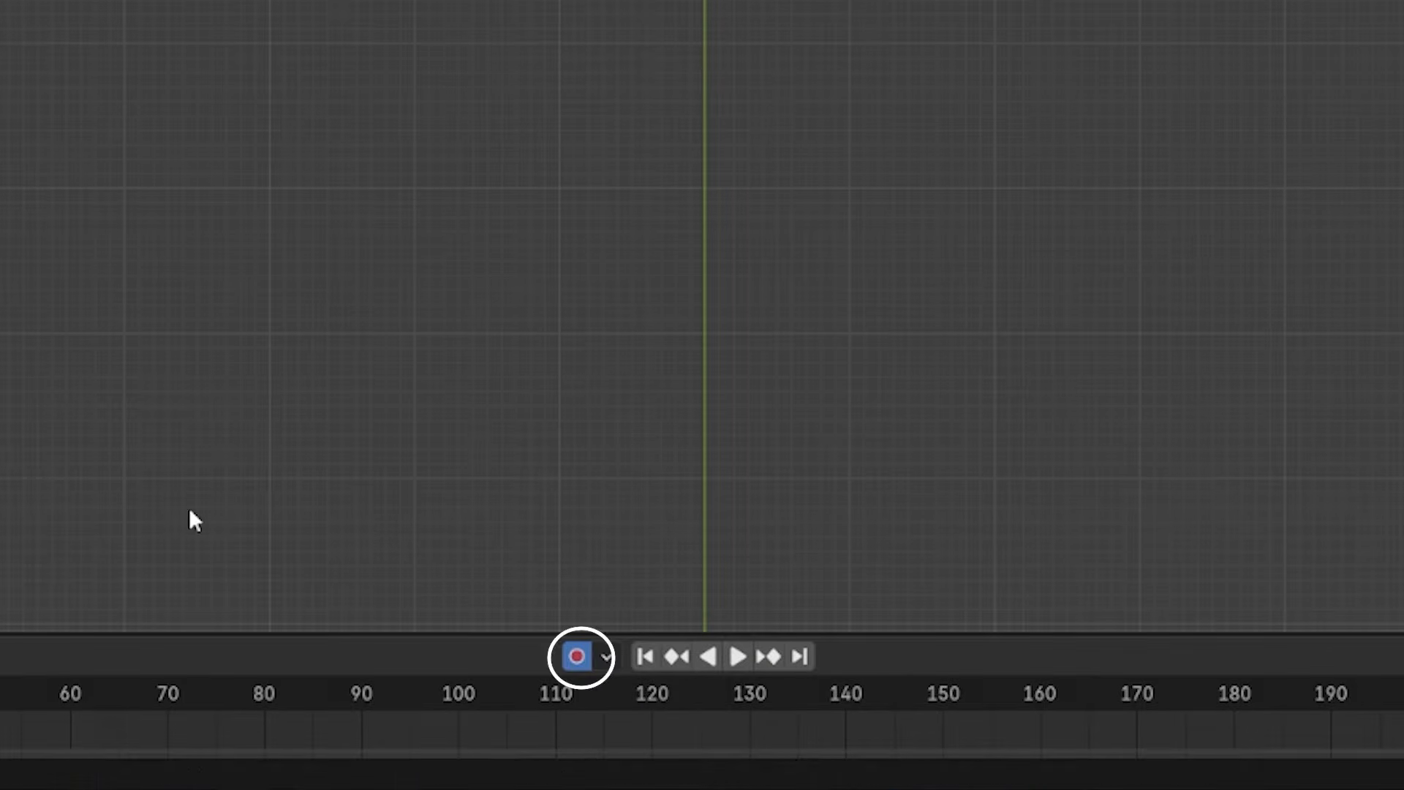
pyautogui.click(44, 715)
pyautogui.press('space')
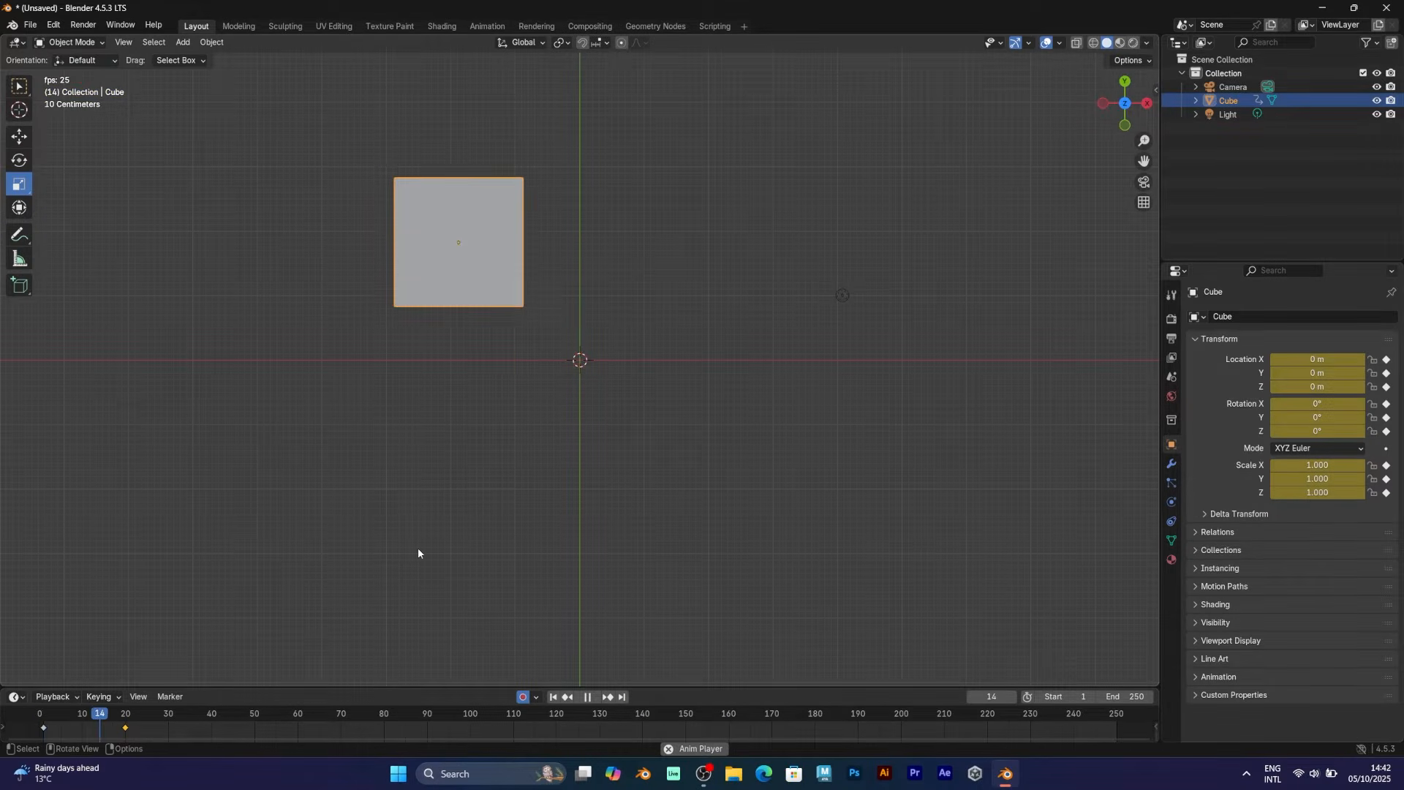
pyautogui.press('space')
# Move the cube down-left at frame 20 and lower right at frame 40, then disable Auto Keying
pyautogui.click(125, 715)
pyautogui.press('g')
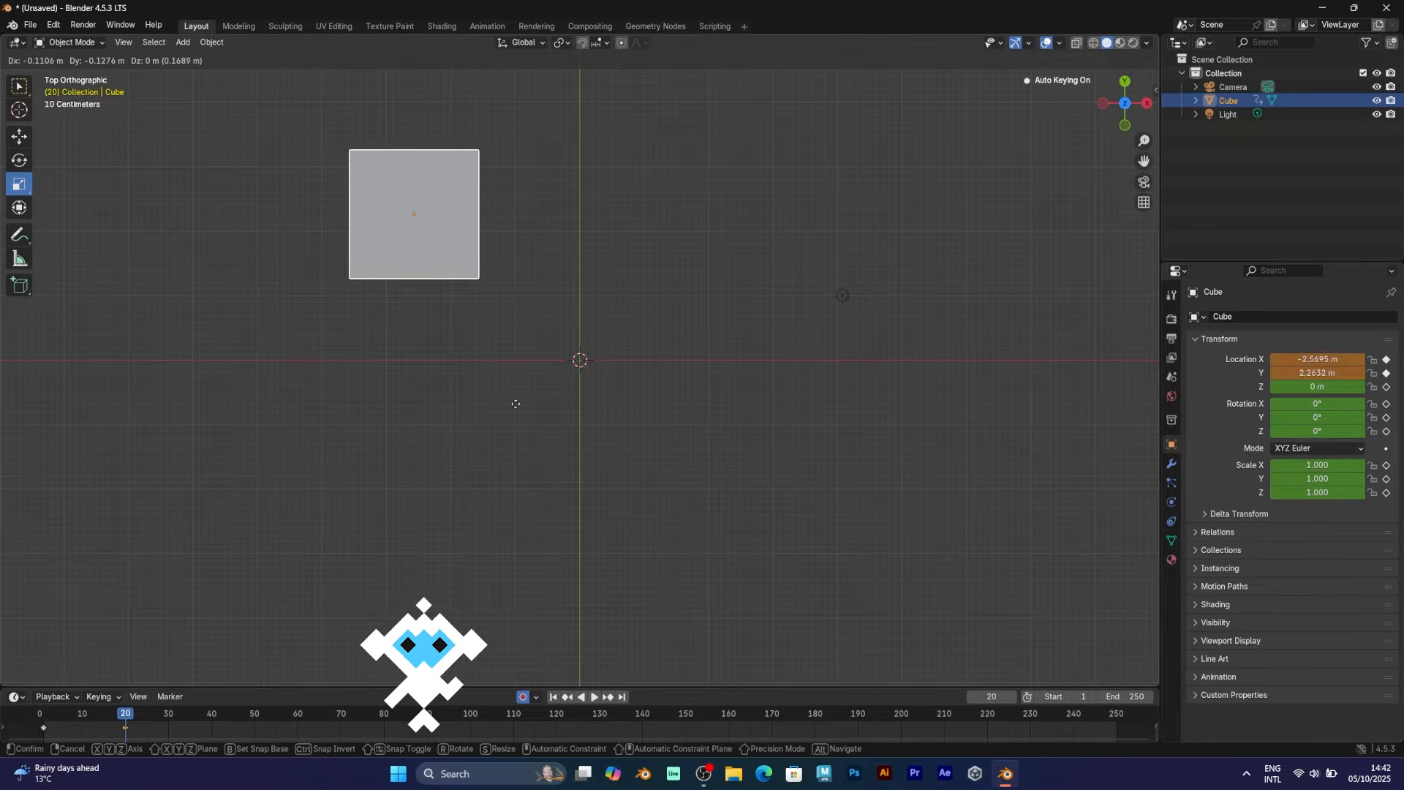
pyautogui.click(494, 422)
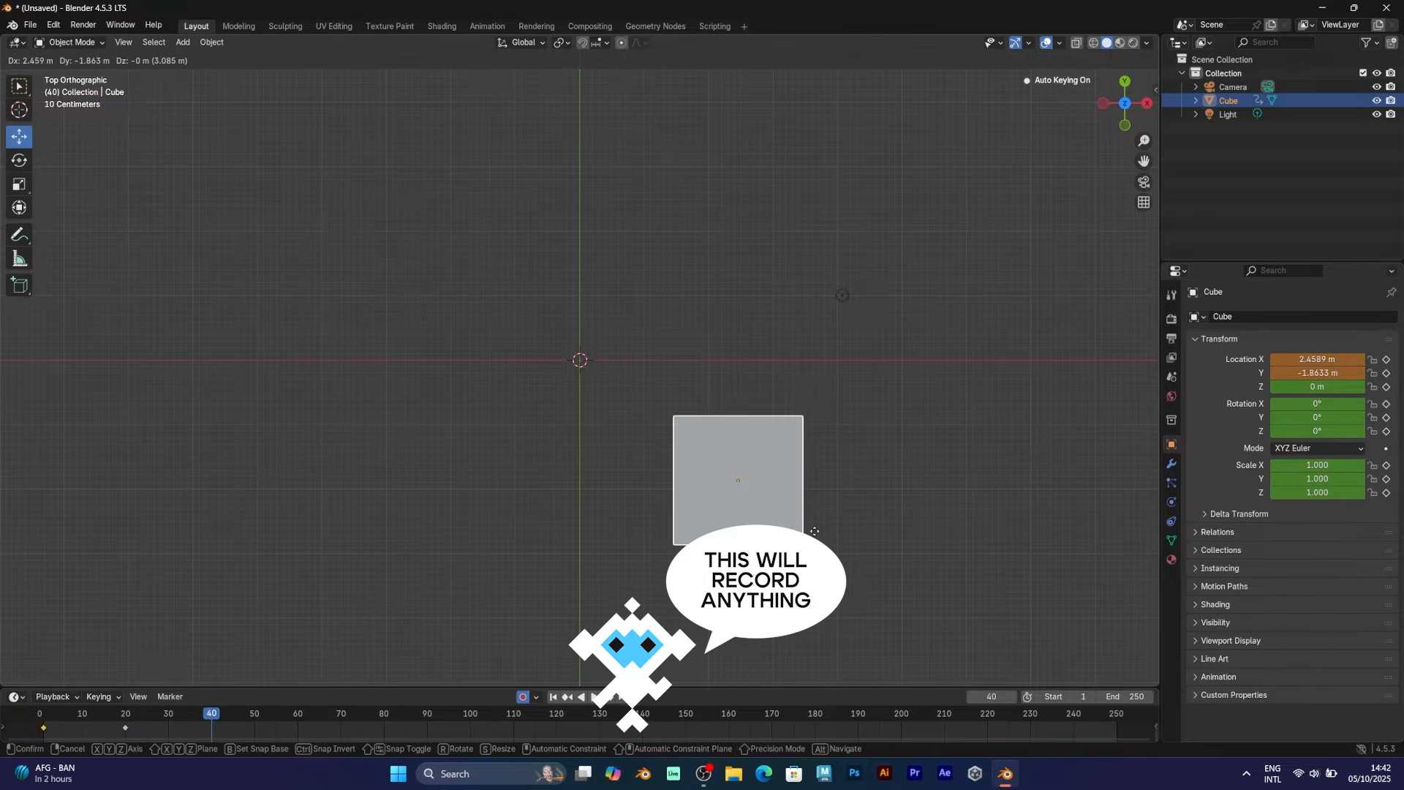
pyautogui.click(810, 536)
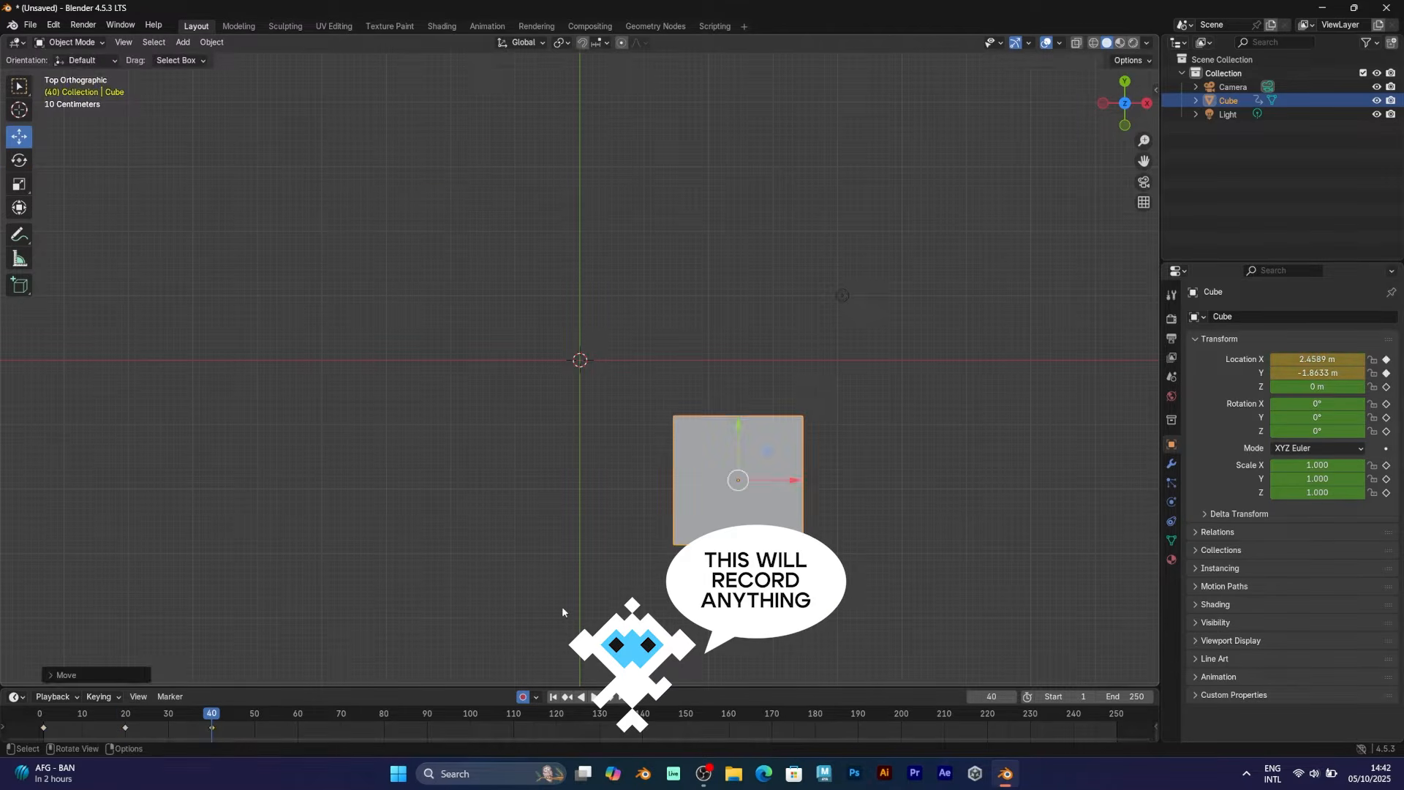
pyautogui.click(522, 697)
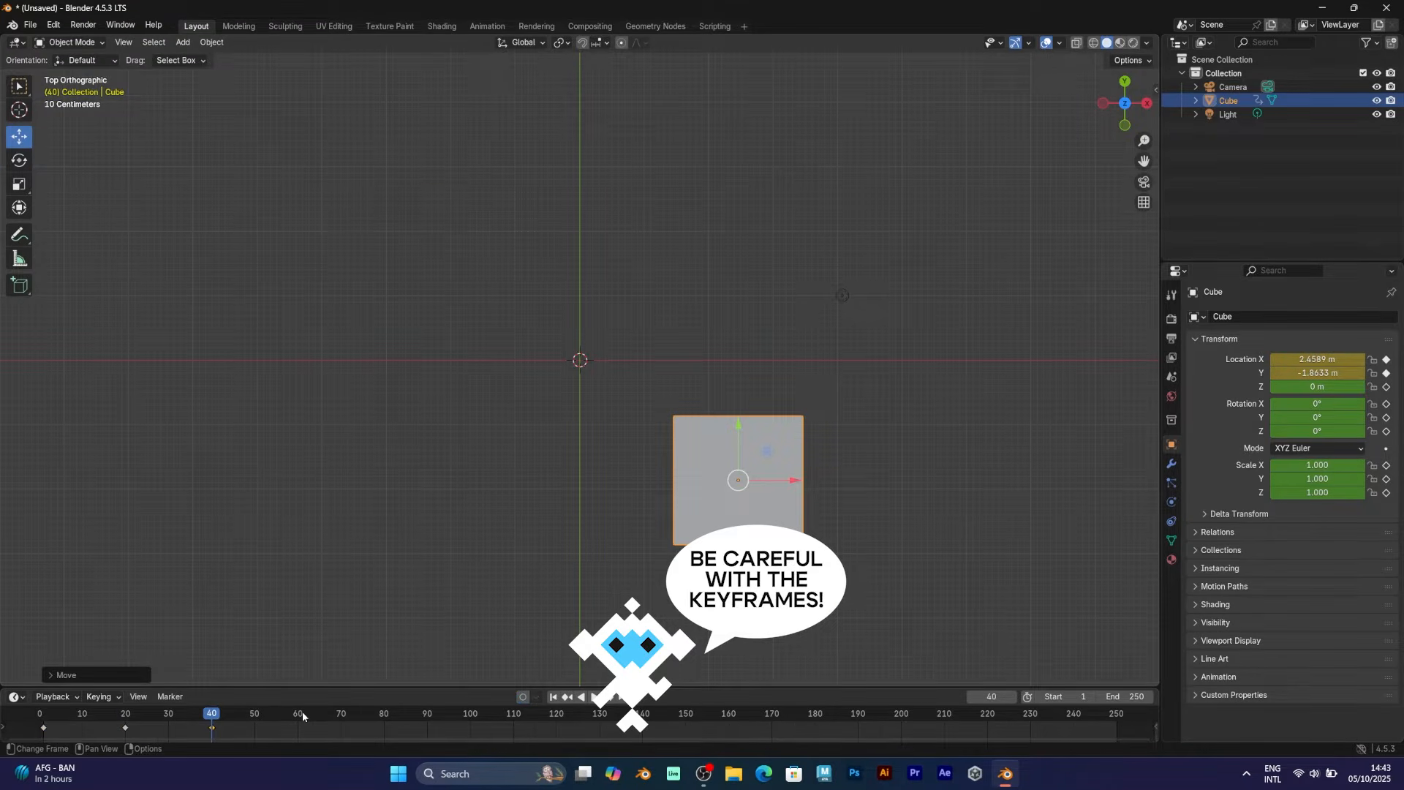
# At frame 60, move the cube up-left near the centre and keyframe it
pyautogui.moveTo(302, 716); pyautogui.dragTo(299, 719)
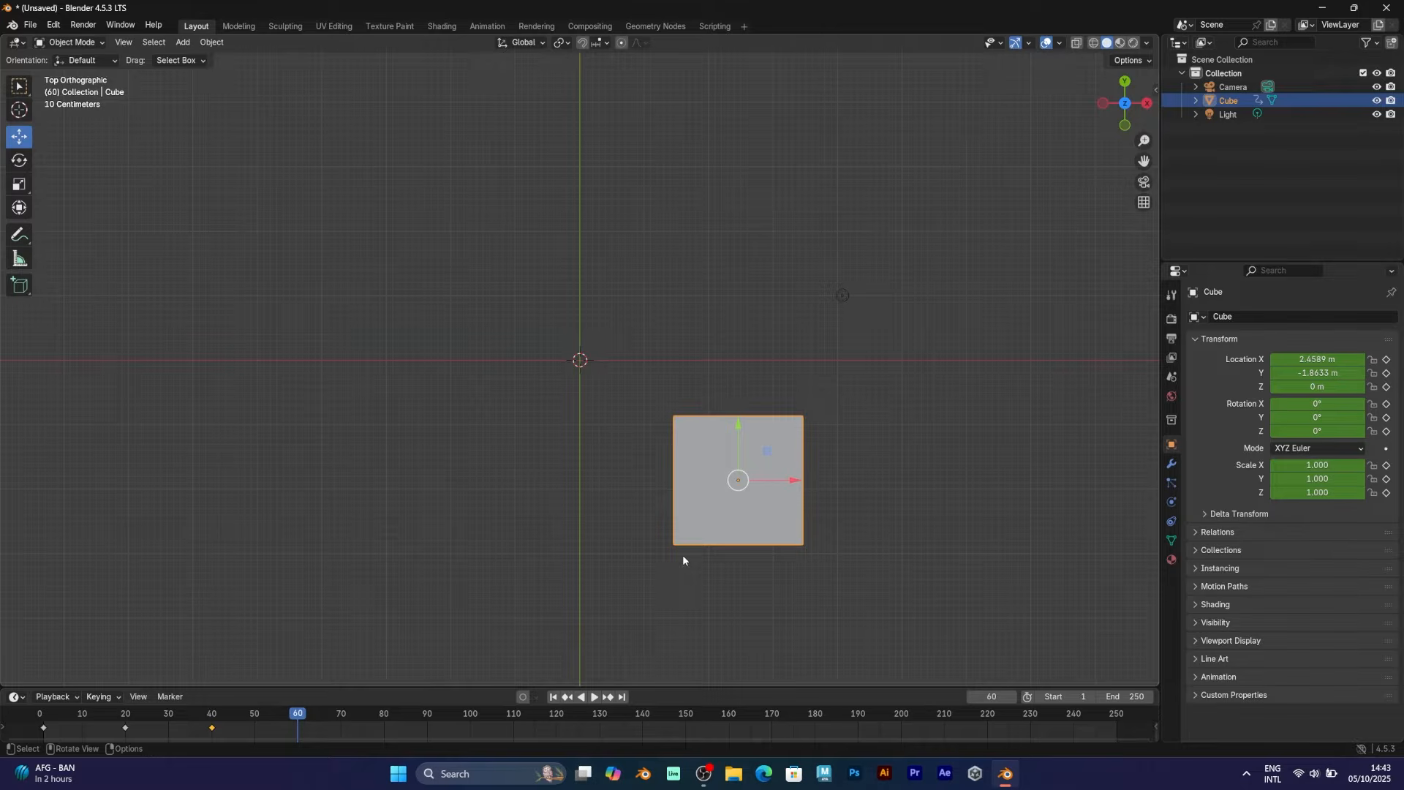
pyautogui.press('g')
pyautogui.click(601, 420)
pyautogui.press('i')
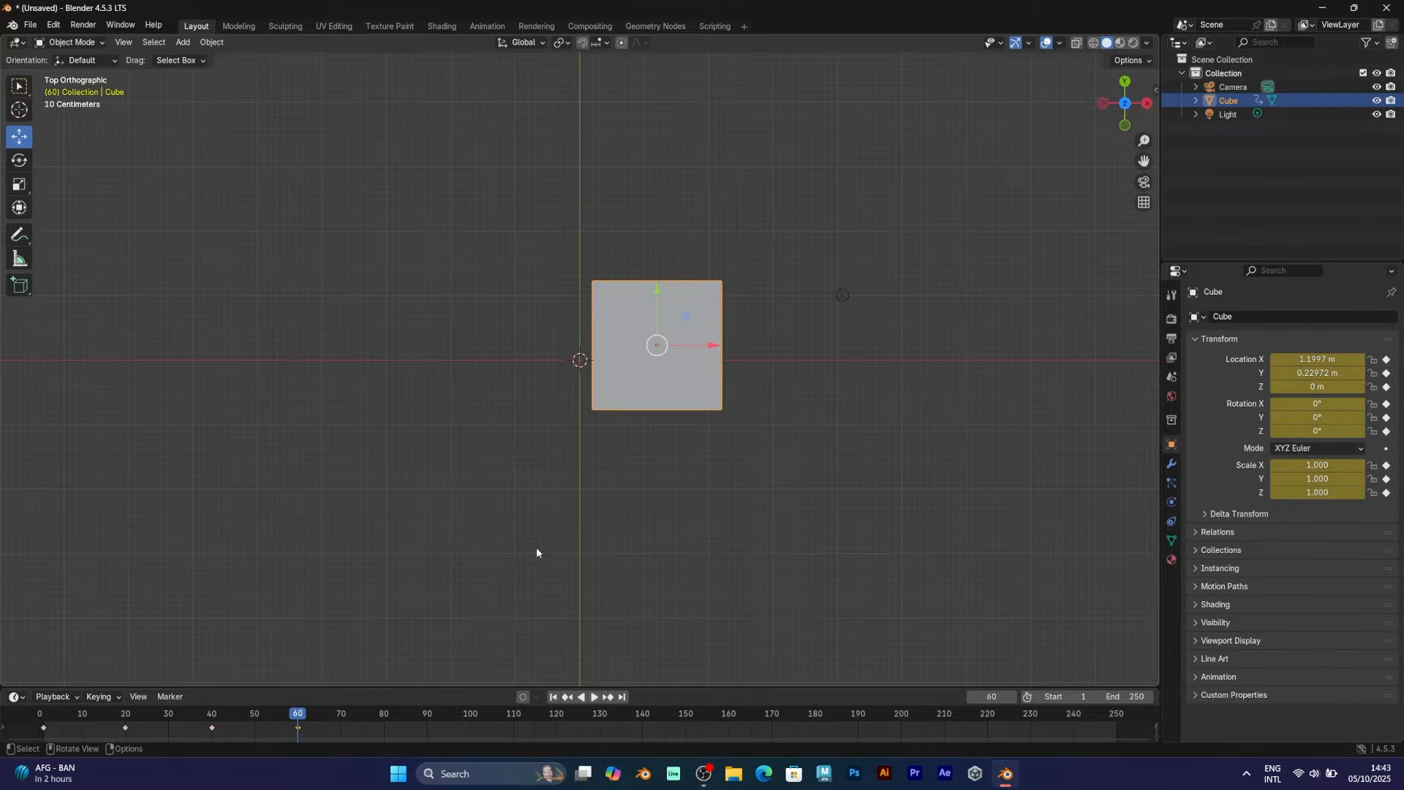
# Preview the motion around frame 60 and re-enable Auto Keying with its options shown
pyautogui.moveTo(147, 744); pyautogui.dragTo(298, 718)
pyautogui.click(523, 697)
pyautogui.click(535, 698)
pyautogui.press('KP_0')
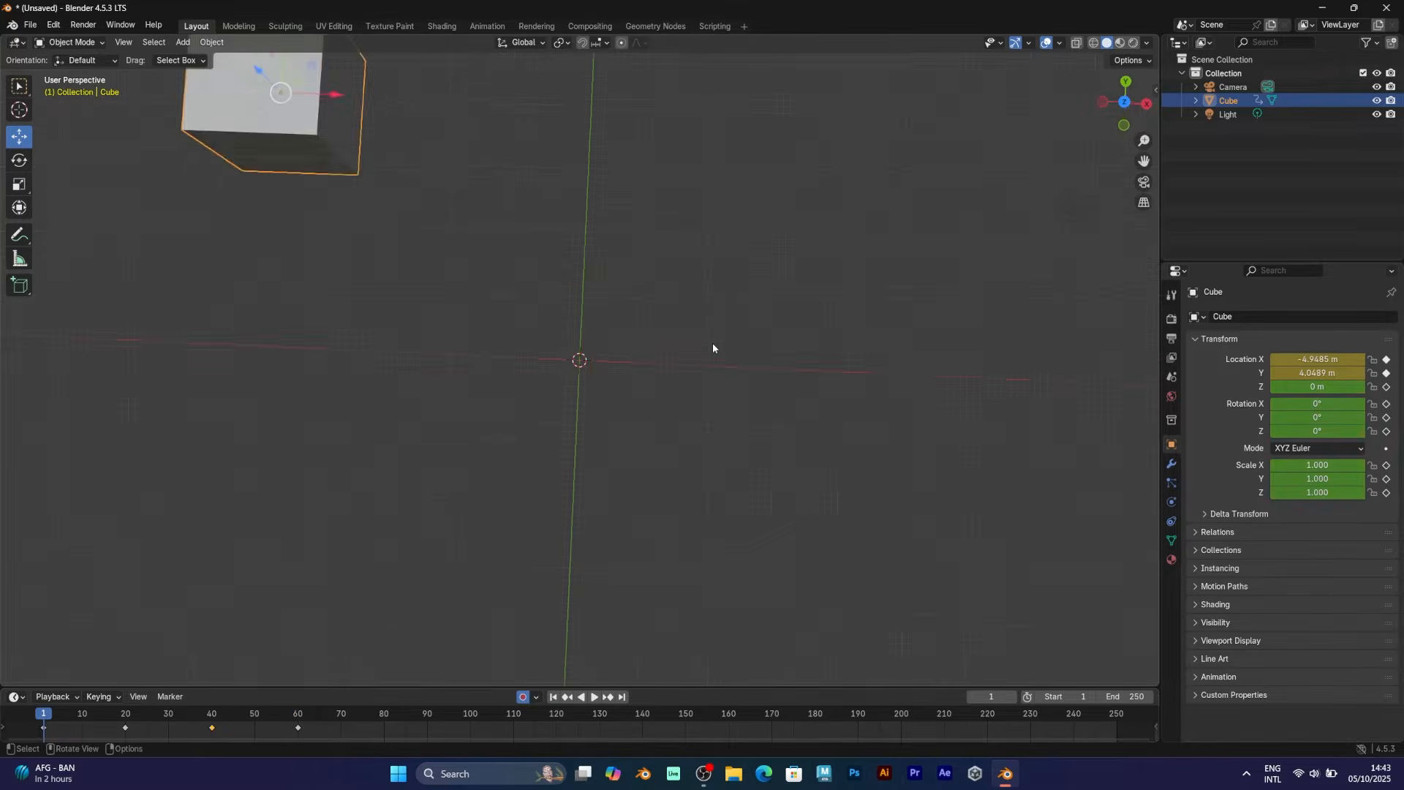
pyautogui.hotkey('shift', 'Left')
pyautogui.press('space')
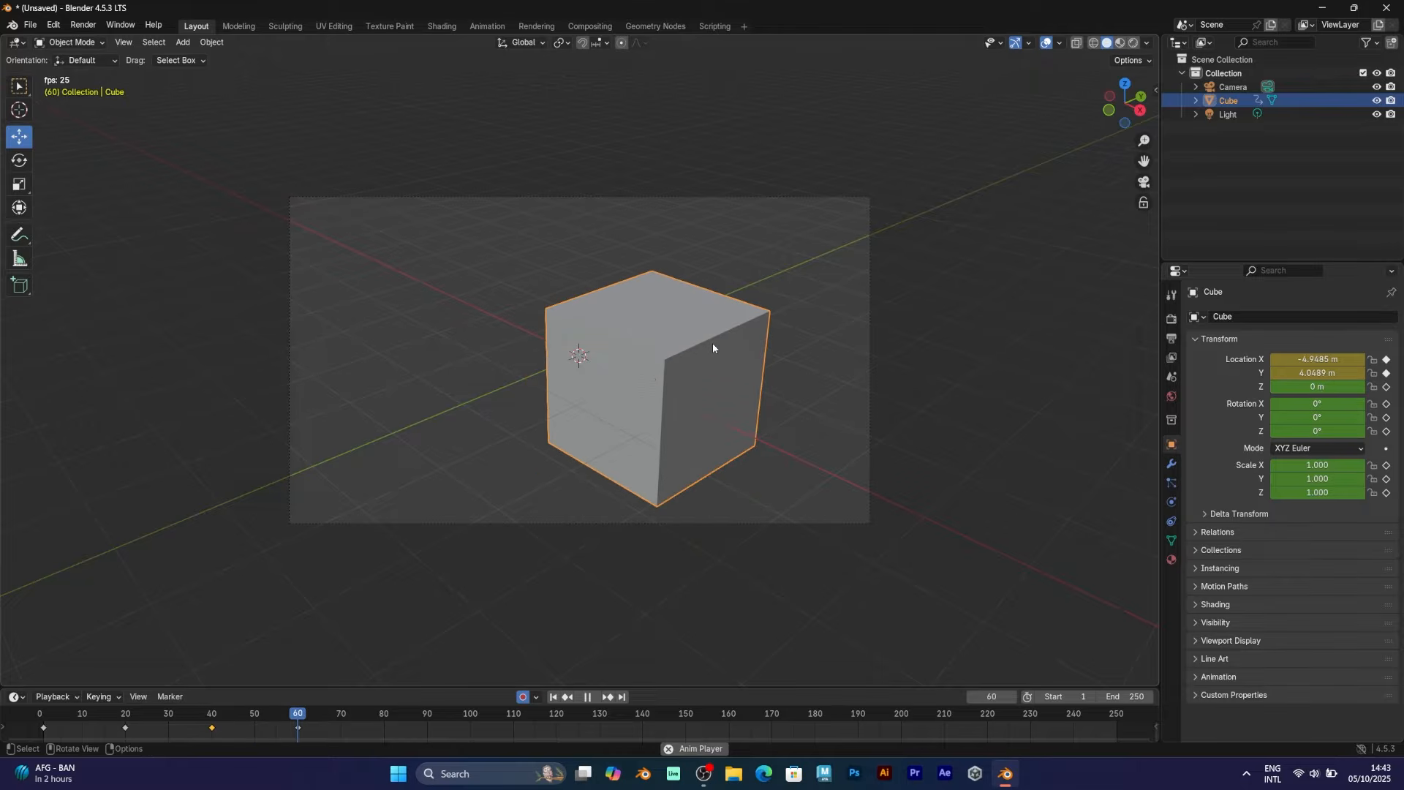
pyautogui.moveTo(296, 714); pyautogui.dragTo(130, 711)
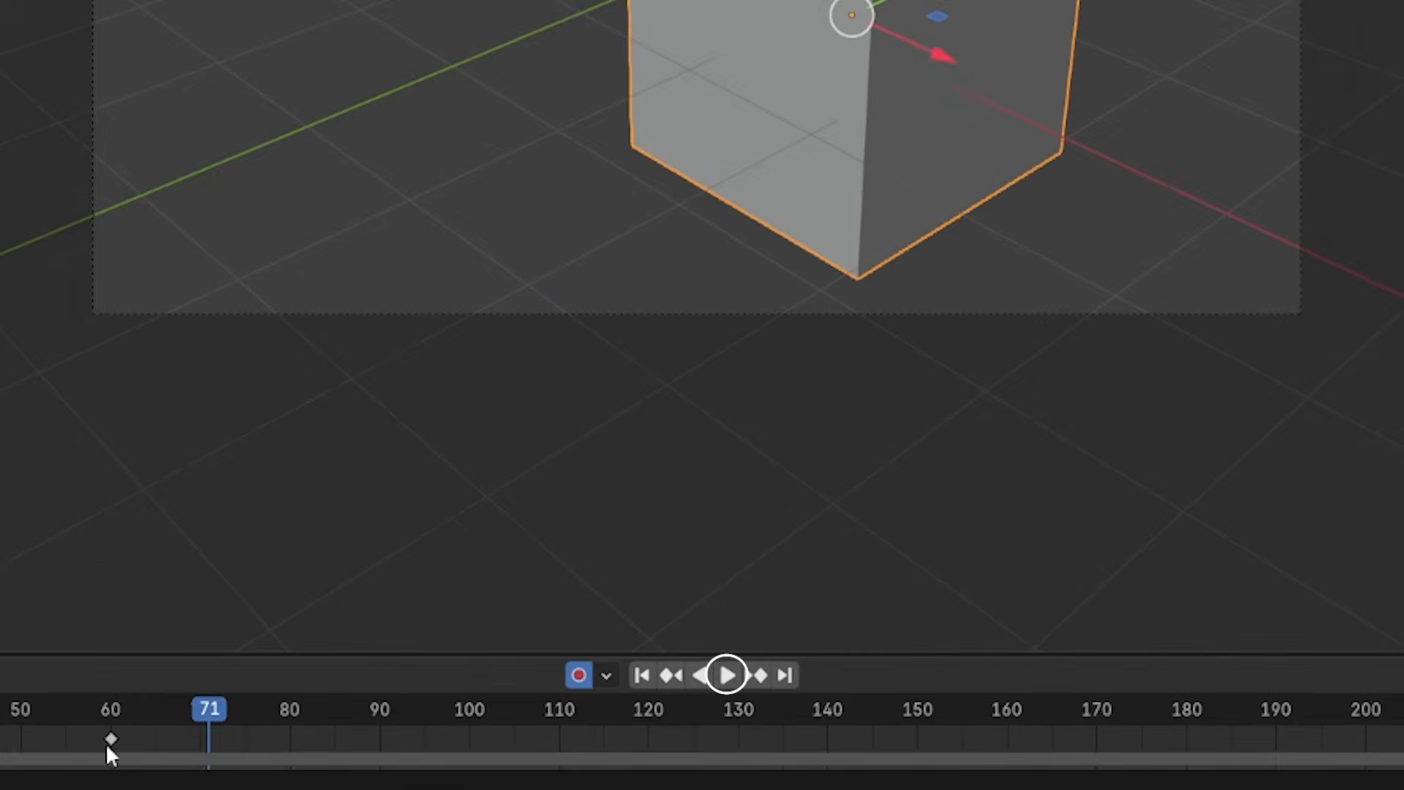
pyautogui.moveTo(109, 716)
pyautogui.mouseDown()
pyautogui.moveTo(2, 720)
pyautogui.moveTo(128, 720)
pyautogui.mouseUp()
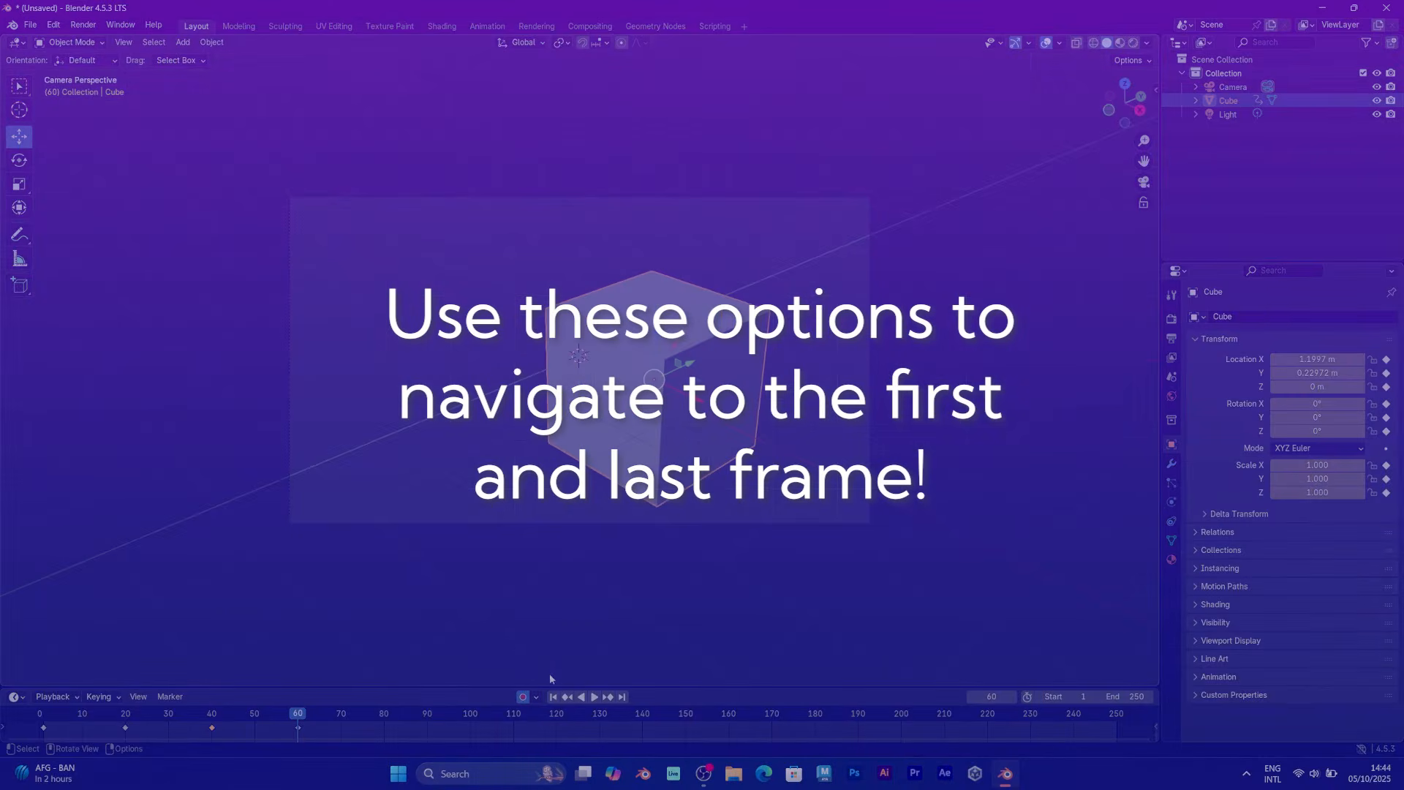
pyautogui.click(554, 698)
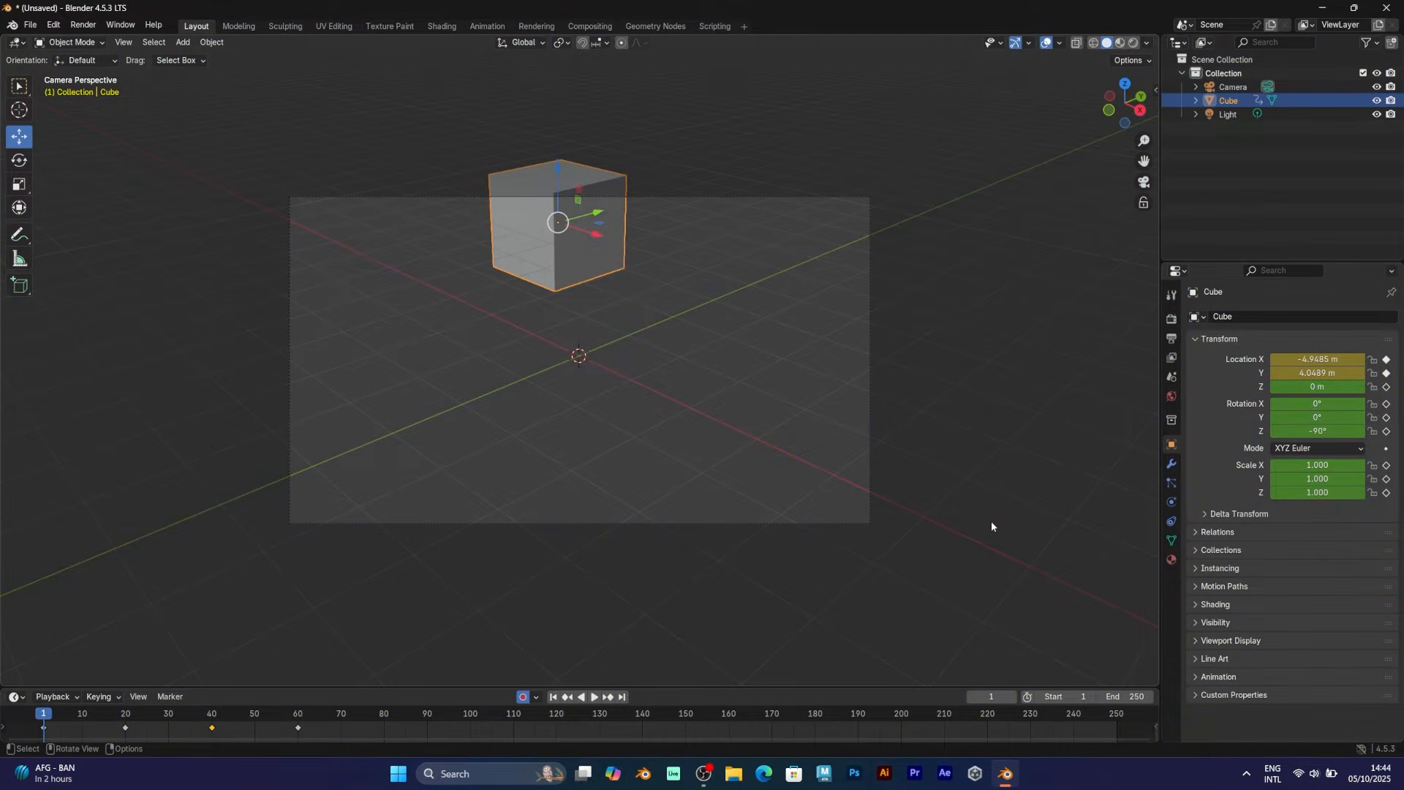
pyautogui.press('Up')
pyautogui.press('Up')
pyautogui.press('Up')
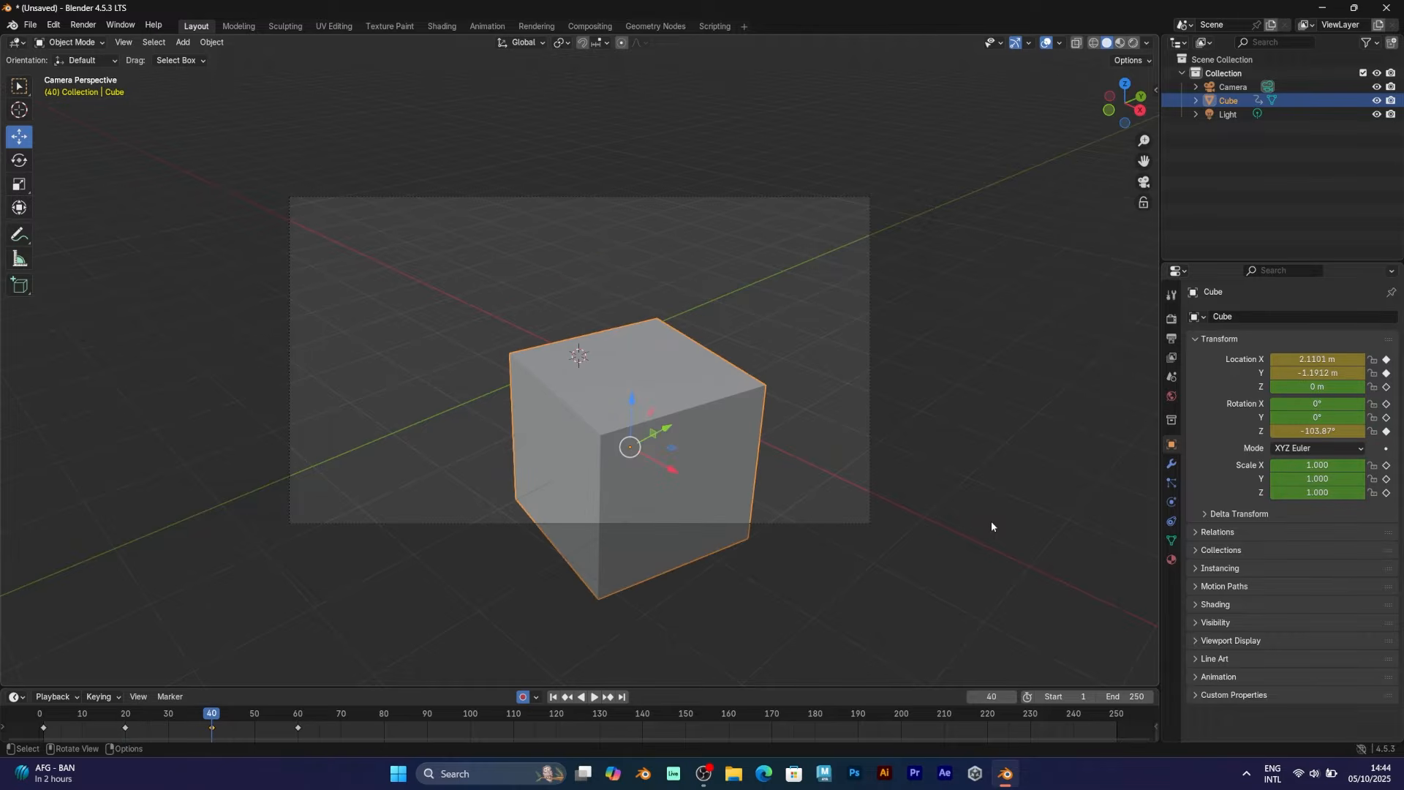
pyautogui.press('Down')
pyautogui.press('Down')
pyautogui.press('Down')
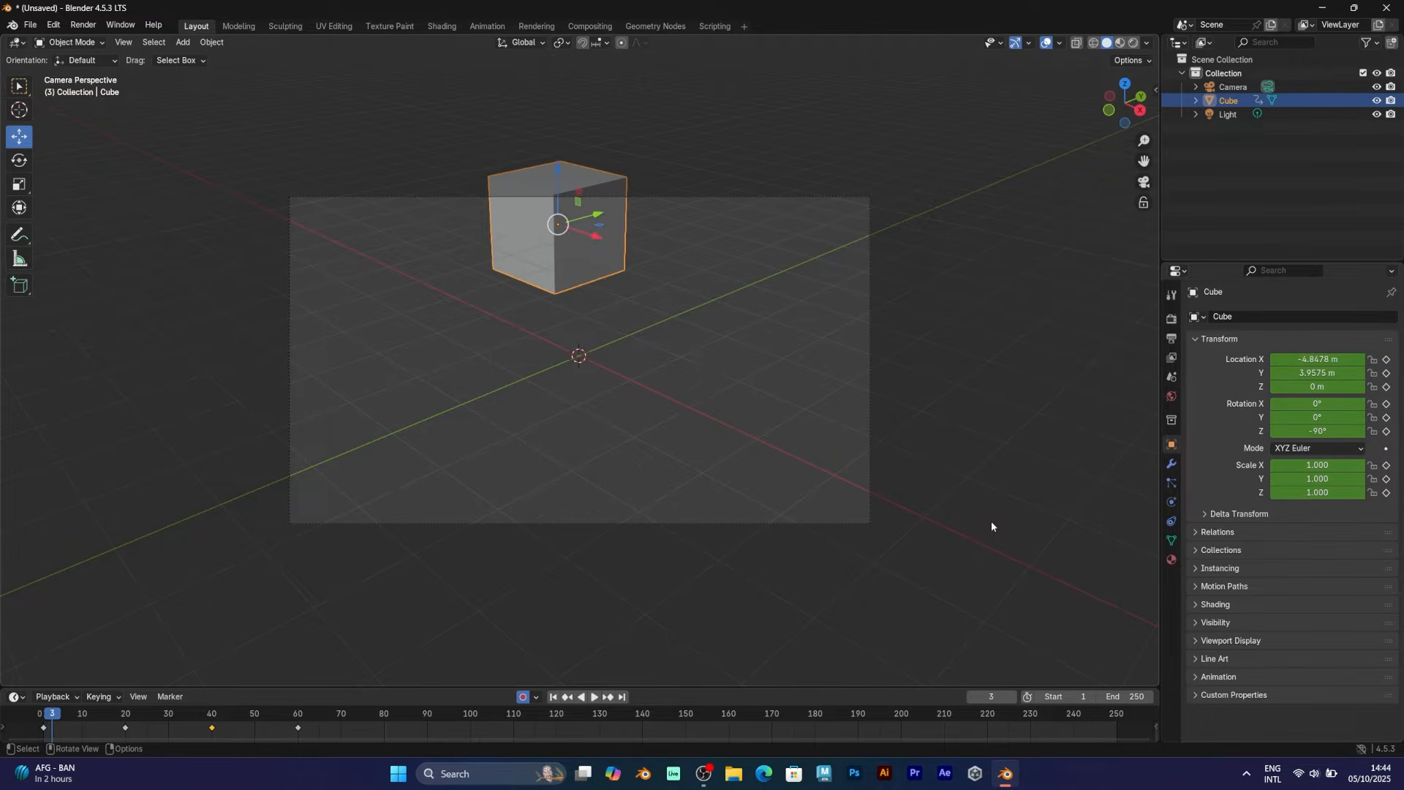
pyautogui.press('Down')
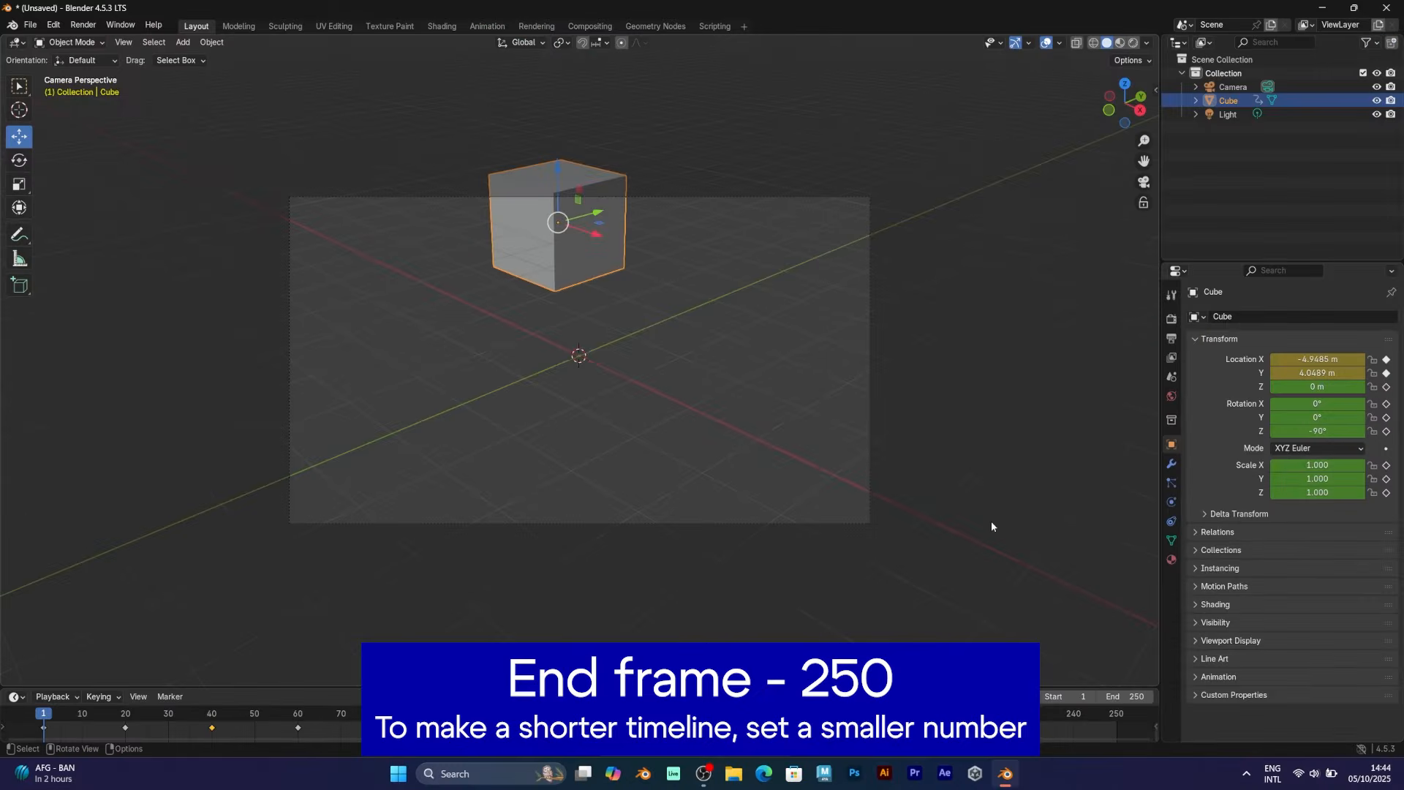
pyautogui.press('Up')
pyautogui.press('Up')
pyautogui.press('Up')
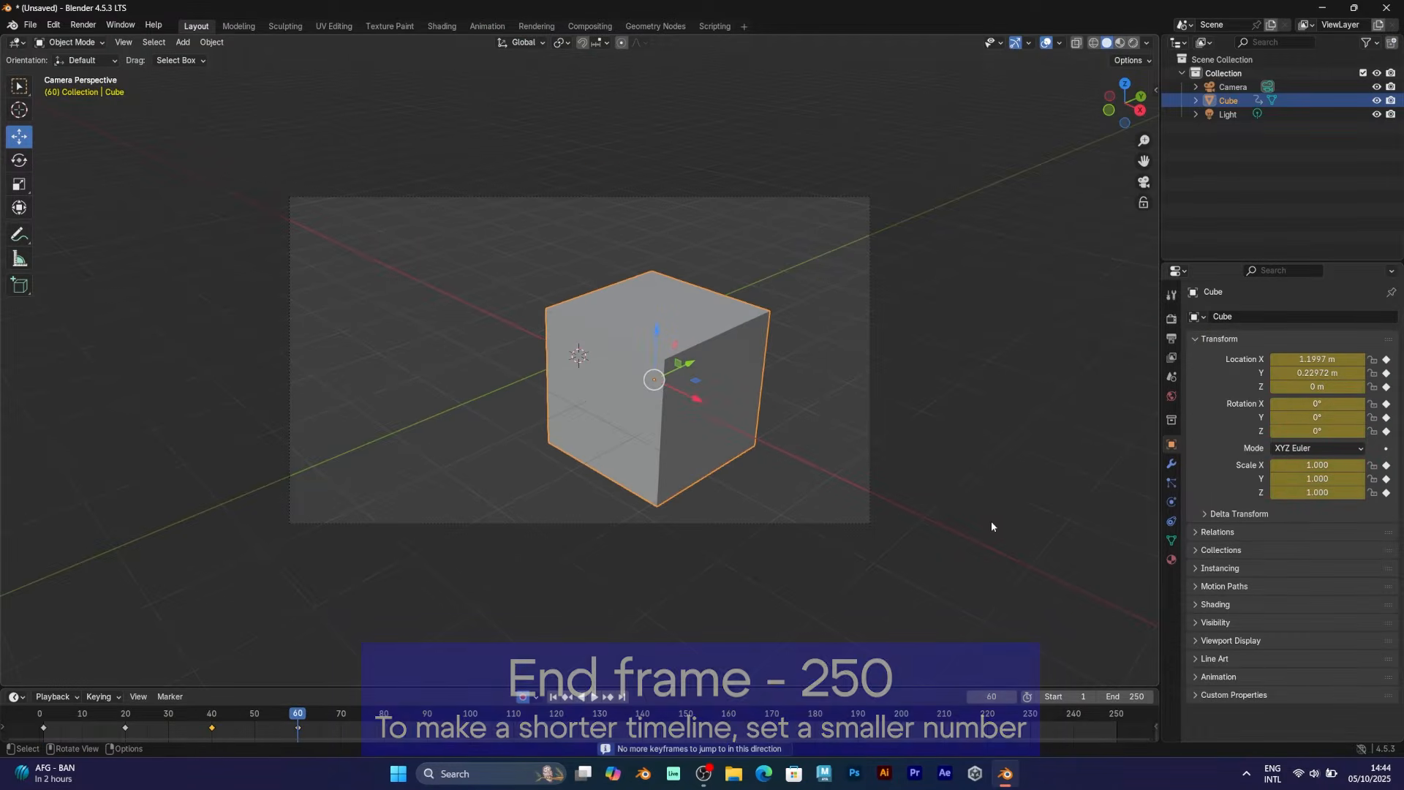
pyautogui.press('Down')
pyautogui.press('Down')
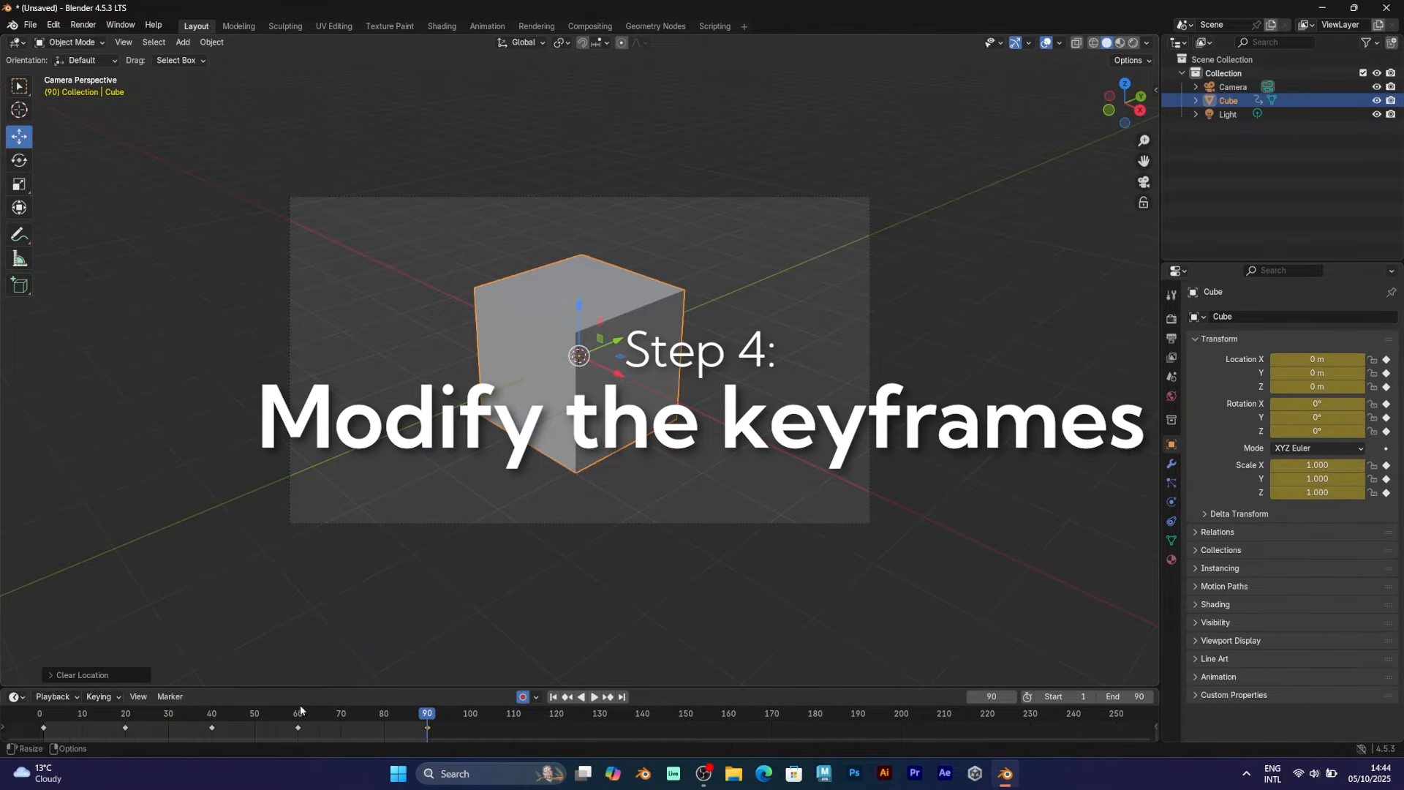
# At frame 60, scale the cube down to 0.8
pyautogui.click(299, 720)
pyautogui.press('s')
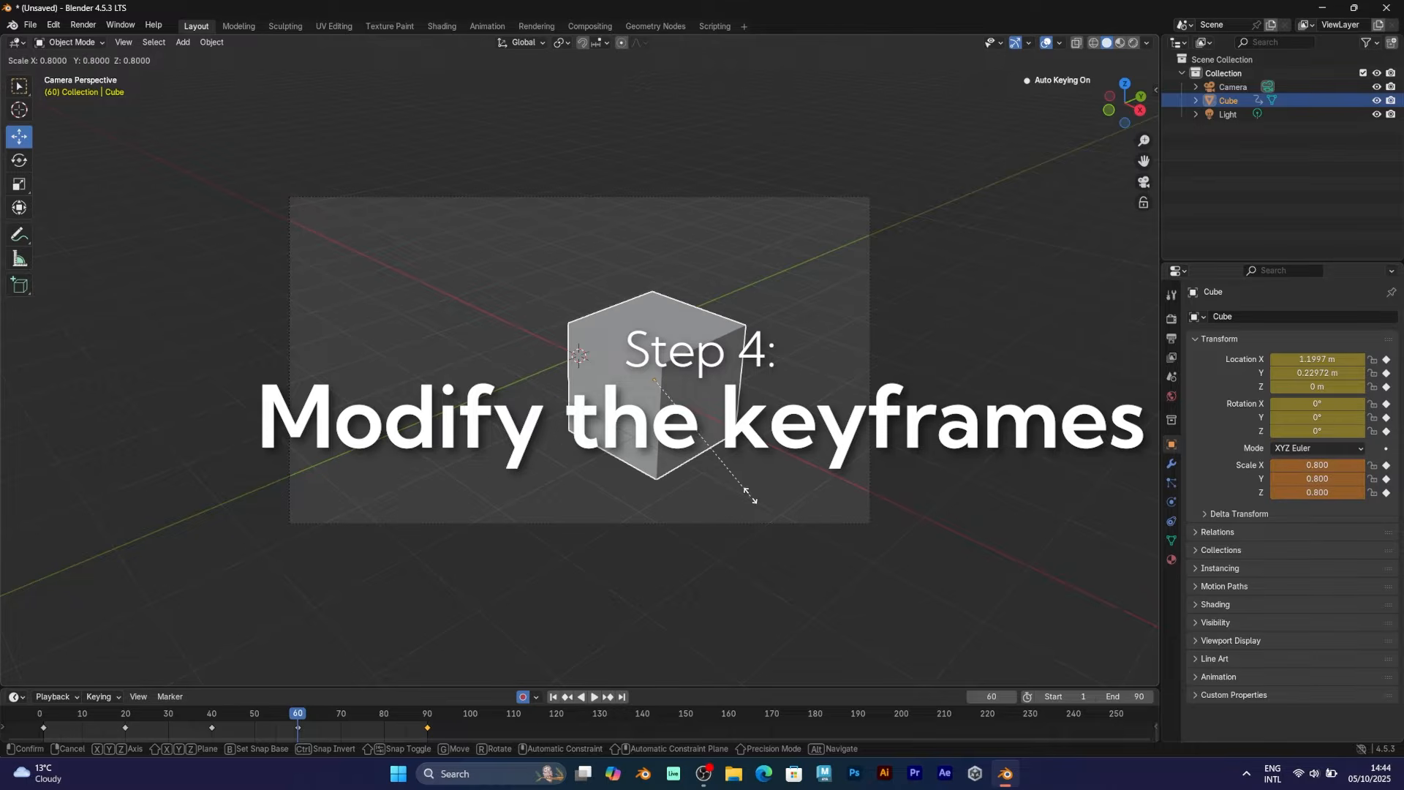
pyautogui.keyDown('ctrl'); pyautogui.click(749, 495); pyautogui.keyUp('ctrl')
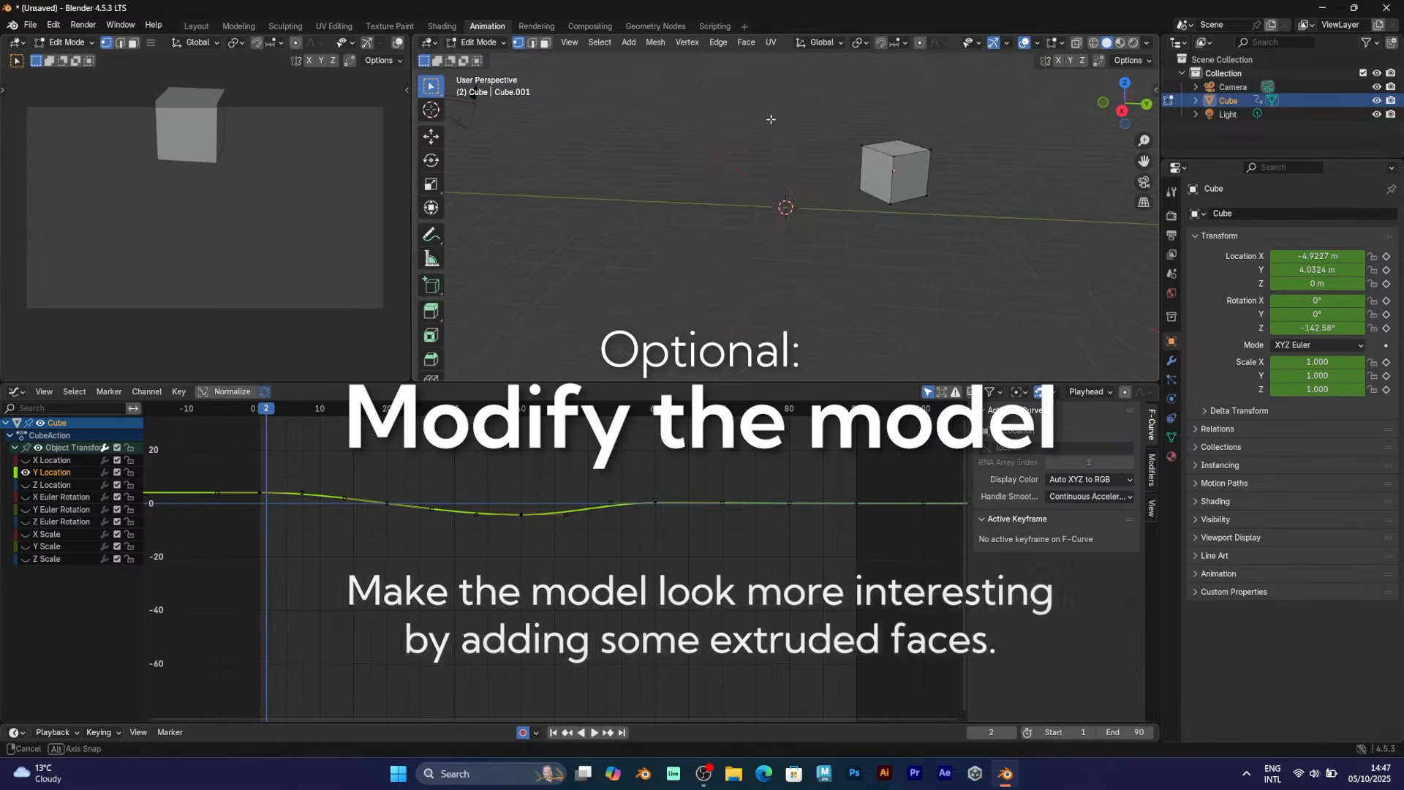
# Inset the selected face, extrude it outward and scale the extruded face
pyautogui.keyDown('shift'); pyautogui.moveTo(859, 227); pyautogui.dragTo(838, 235, button='middle'); pyautogui.keyUp('shift')
pyautogui.press('i')
pyautogui.click(900, 221)
pyautogui.press('e')
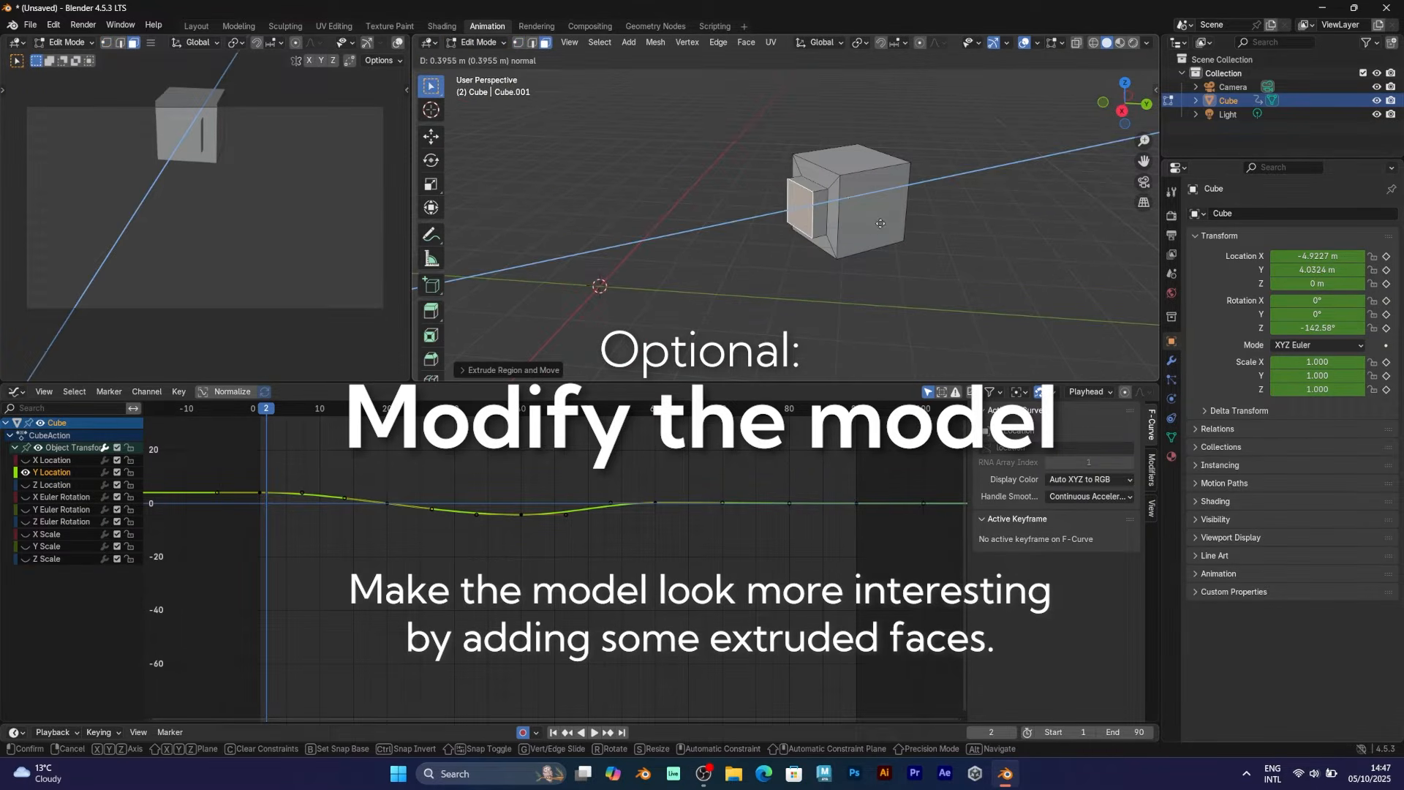
pyautogui.click(880, 225)
pyautogui.press('s')
pyautogui.click(830, 219)
# Shift the extruded face sideways in Top view
pyautogui.click(431, 137)
pyautogui.moveTo(732, 183); pyautogui.dragTo(764, 226, button='middle')
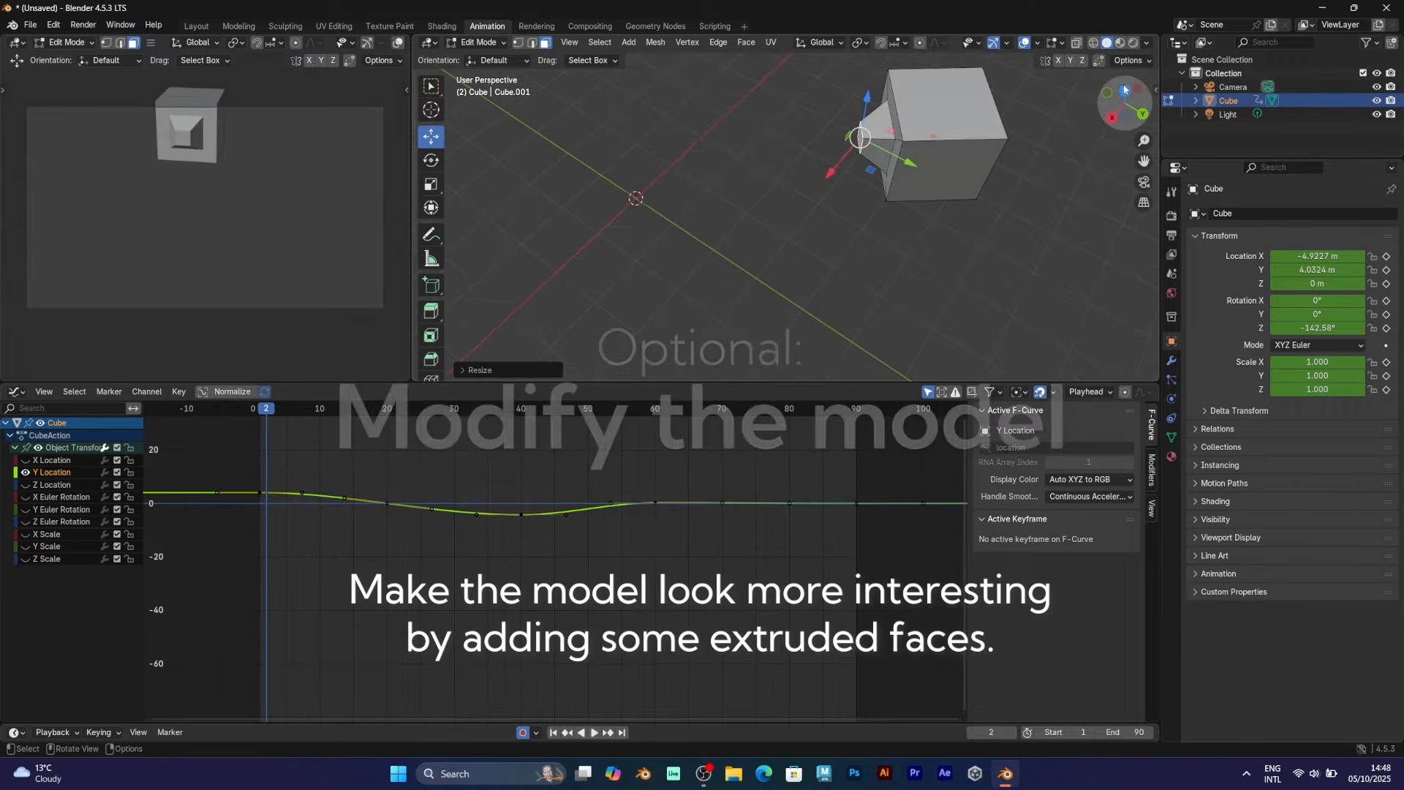
pyautogui.press('KP_7')
pyautogui.moveTo(686, 188); pyautogui.dragTo(750, 170)
pyautogui.moveTo(907, 234); pyautogui.dragTo(838, 168, button='middle')
# Select both opposite side faces and extrude them into side panels
pyautogui.click(826, 166)
pyautogui.moveTo(736, 146); pyautogui.dragTo(826, 142, button='middle')
pyautogui.keyDown('shift'); pyautogui.click(613, 233); pyautogui.keyUp('shift')
pyautogui.press('e')
pyautogui.press('s')
pyautogui.rightClick(850, 213)
pyautogui.moveTo(845, 216); pyautogui.dragTo(758, 208, button='middle')
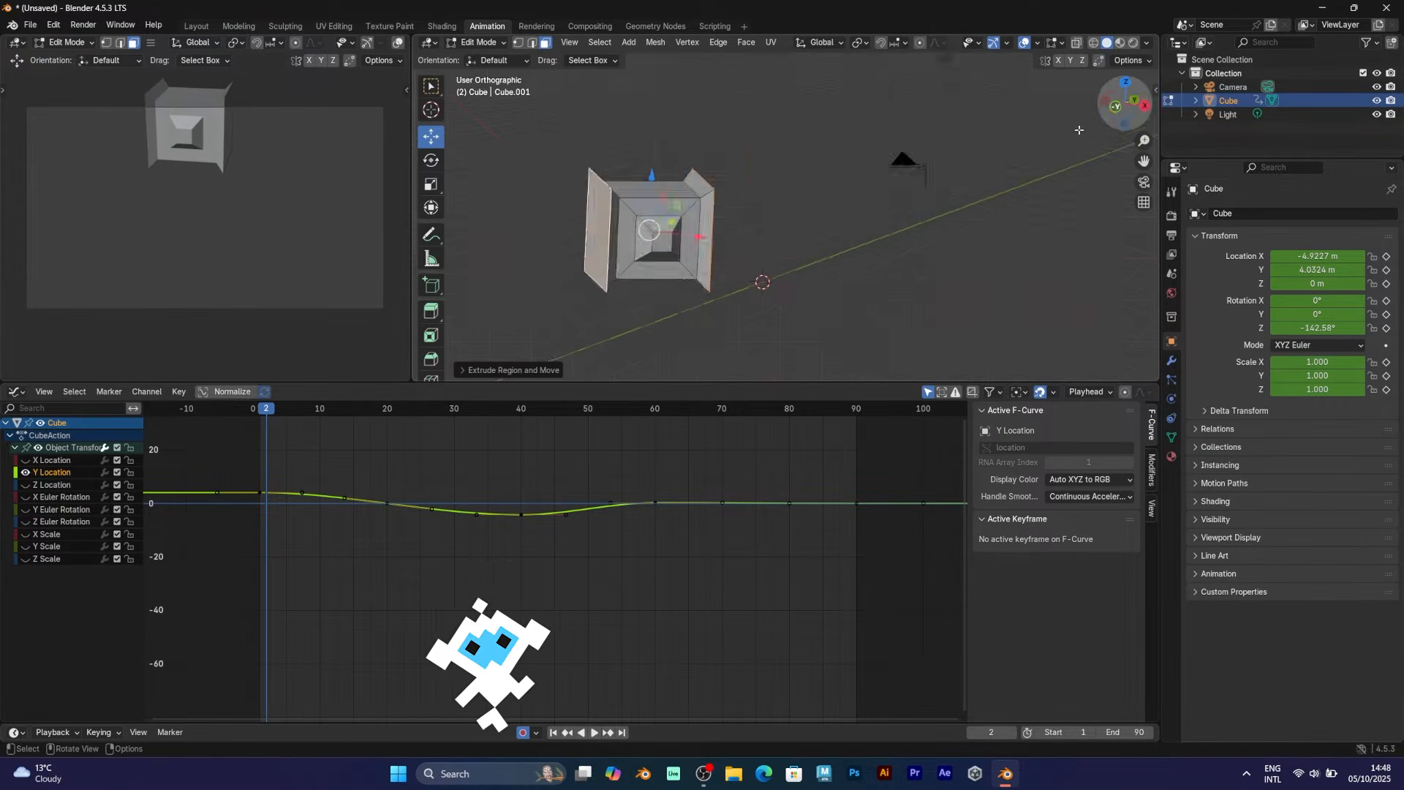
pyautogui.click(1119, 108)
pyautogui.press('s')
pyautogui.rightClick(735, 251)
# Try stretching the side panels, undo it, and select only the right side face
pyautogui.moveTo(1122, 104); pyautogui.dragTo(1046, 106)
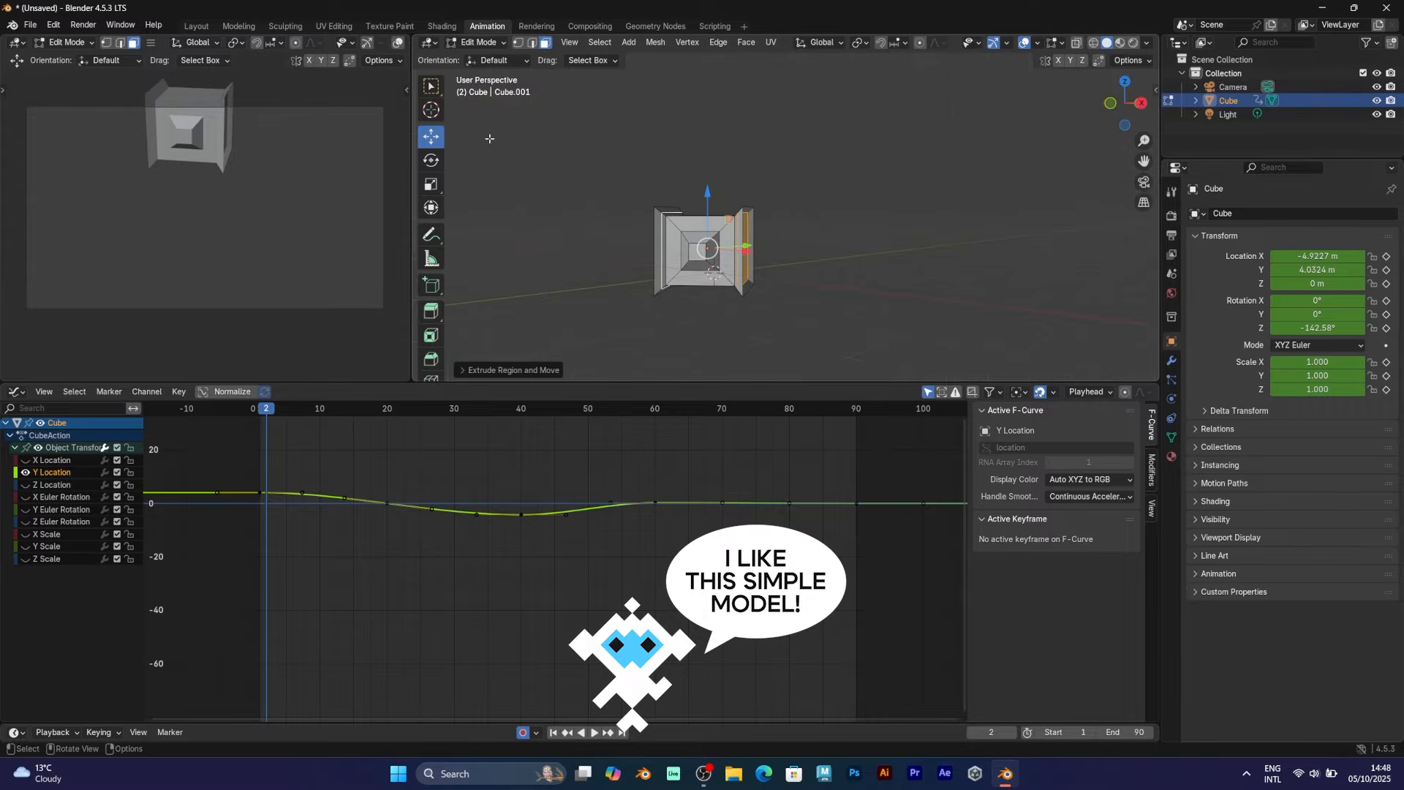
pyautogui.moveTo(746, 253); pyautogui.dragTo(761, 252, button='middle')
pyautogui.moveTo(734, 251); pyautogui.dragTo(765, 251)
pyautogui.hotkey('ctrl', 'z')
pyautogui.moveTo(765, 251); pyautogui.dragTo(698, 247, button='middle')
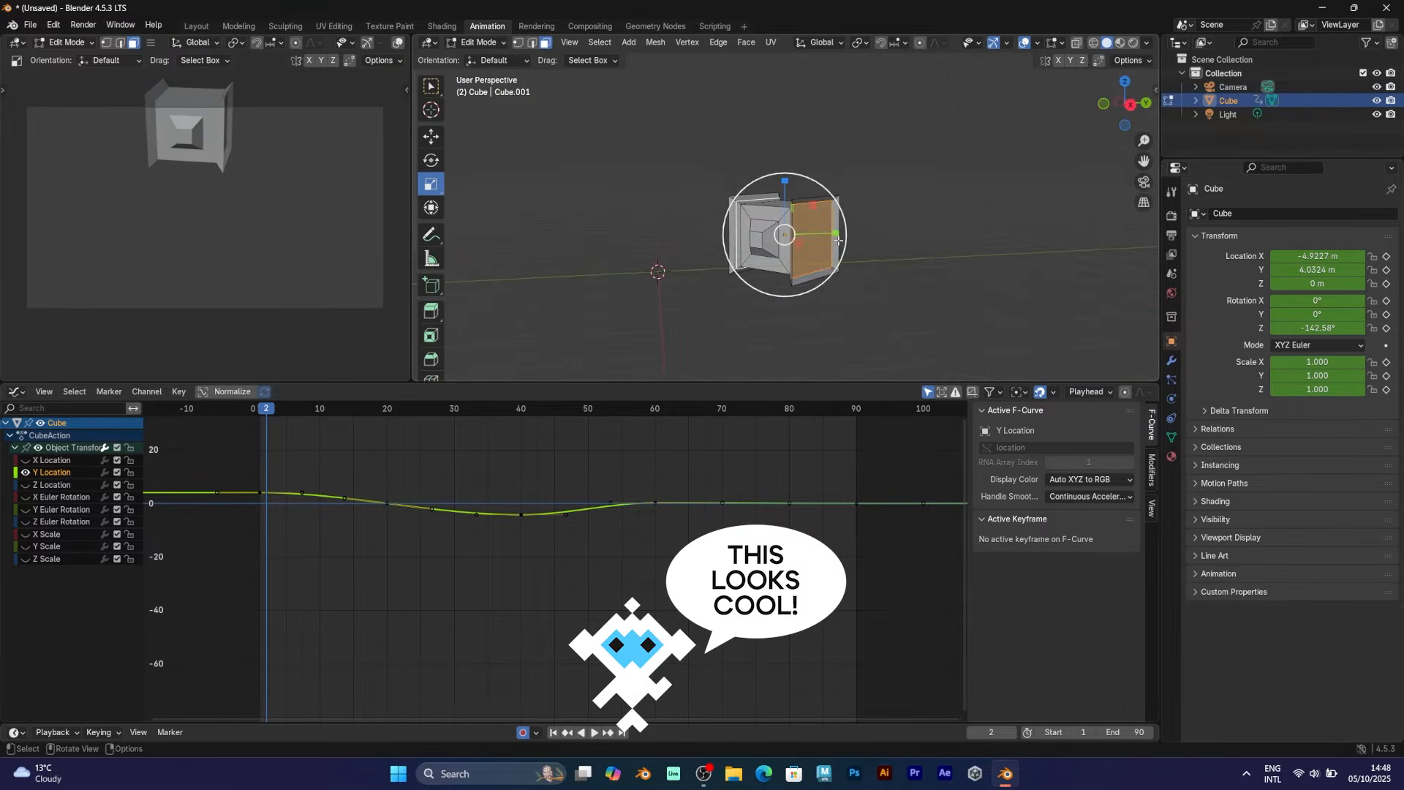
pyautogui.click(813, 235)
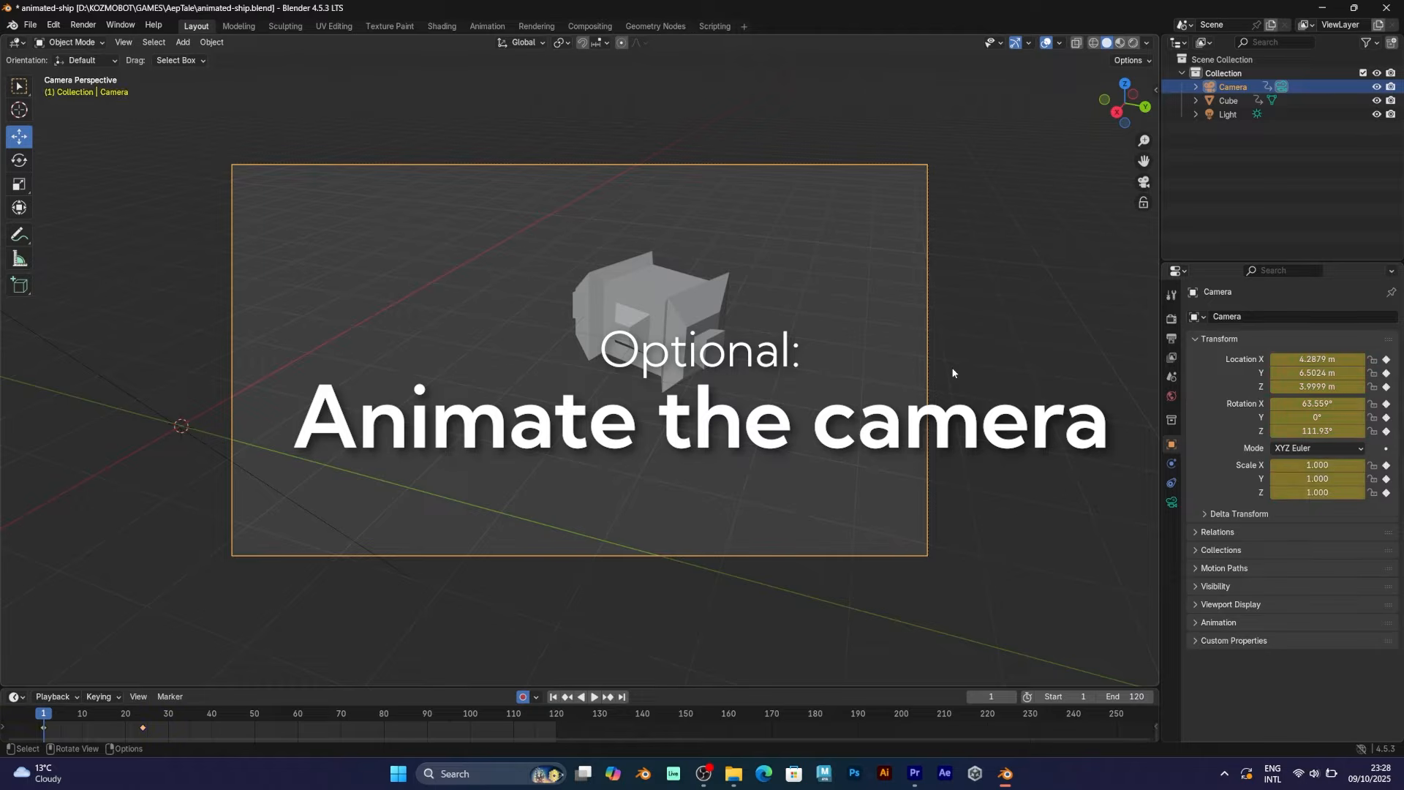
# Rotate and reposition the camera from Top view
pyautogui.press('KP_7')
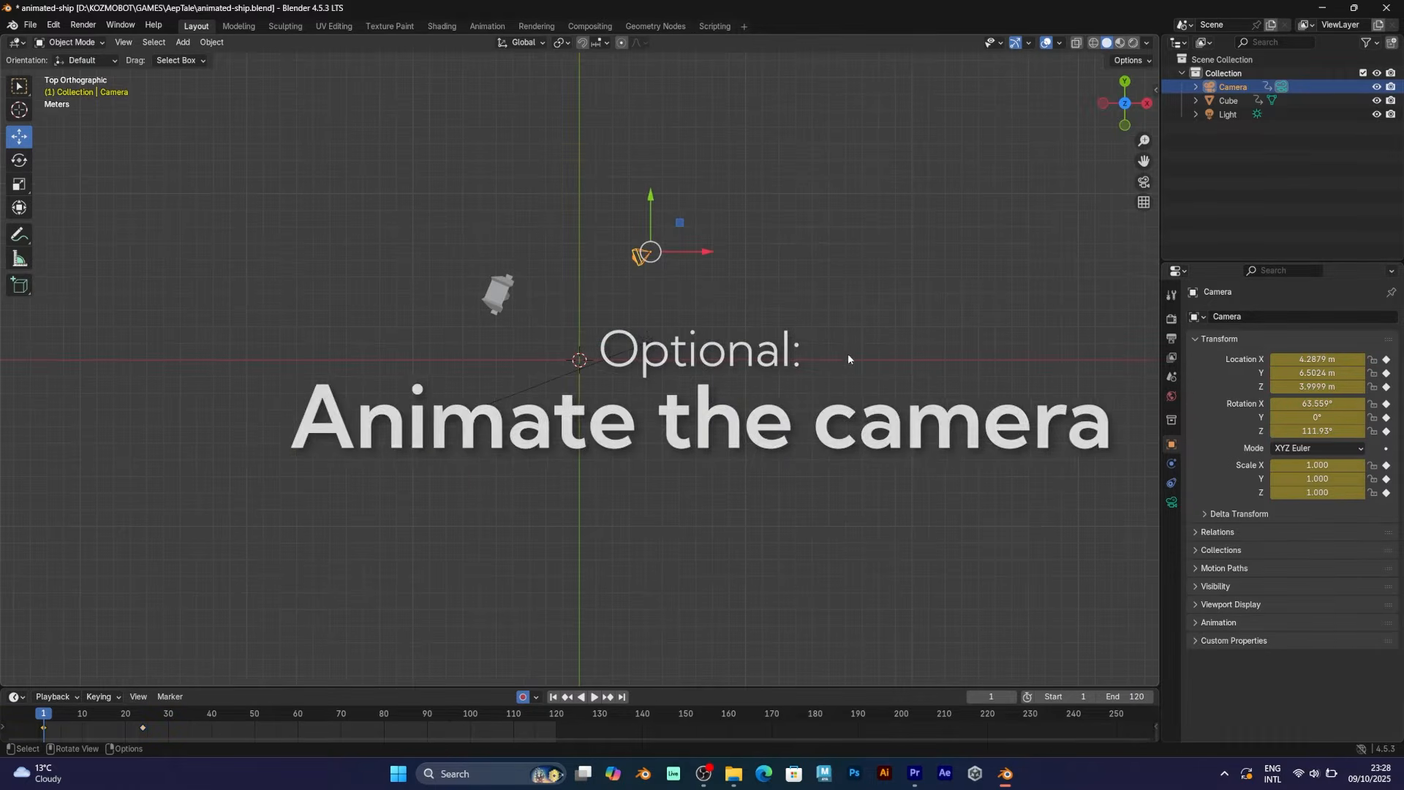
pyautogui.press('r')
pyautogui.click(760, 421)
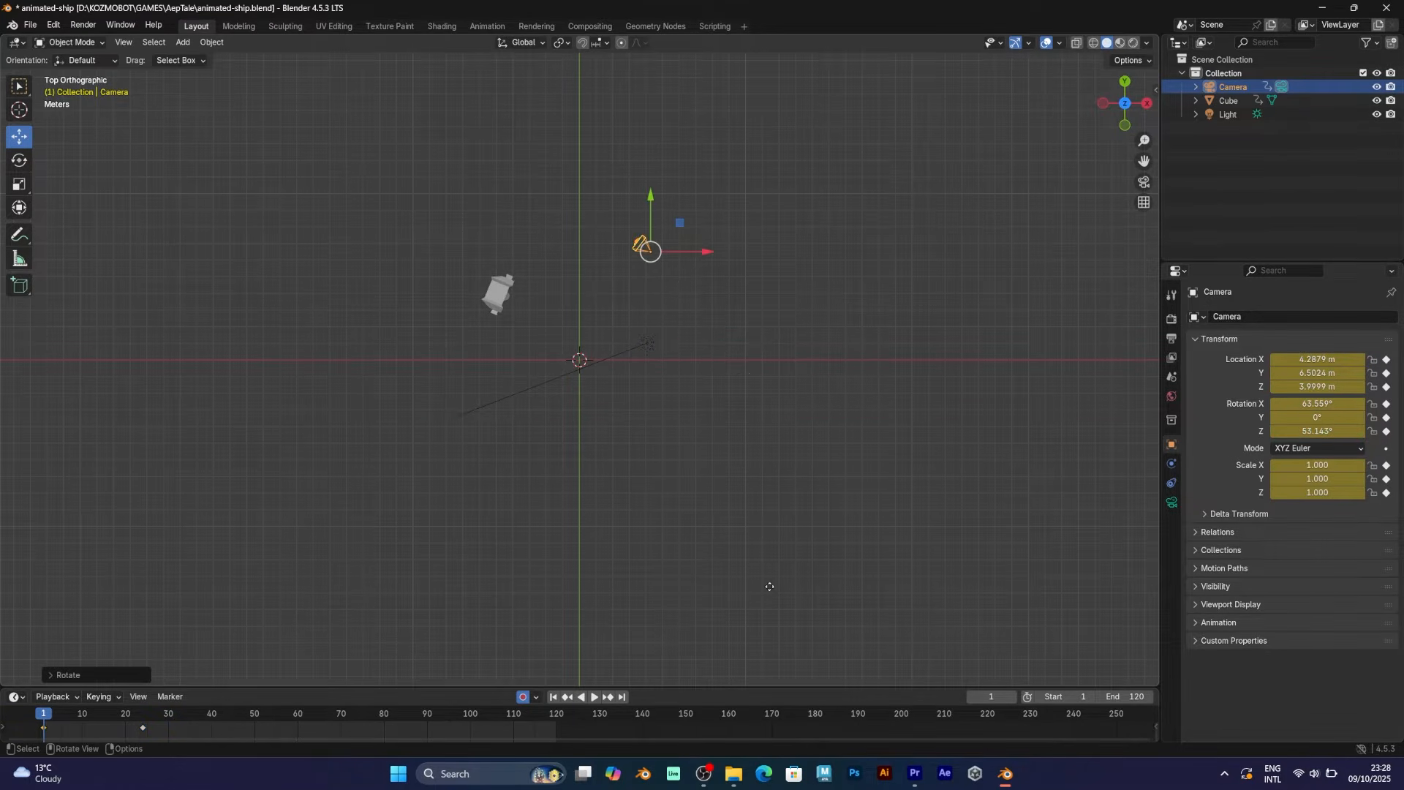
pyautogui.press('g')
pyautogui.click(759, 611)
# Look through the camera, play the ship animation and lower focal length to 3.122 mm at frame 32
pyautogui.press('KP_0')
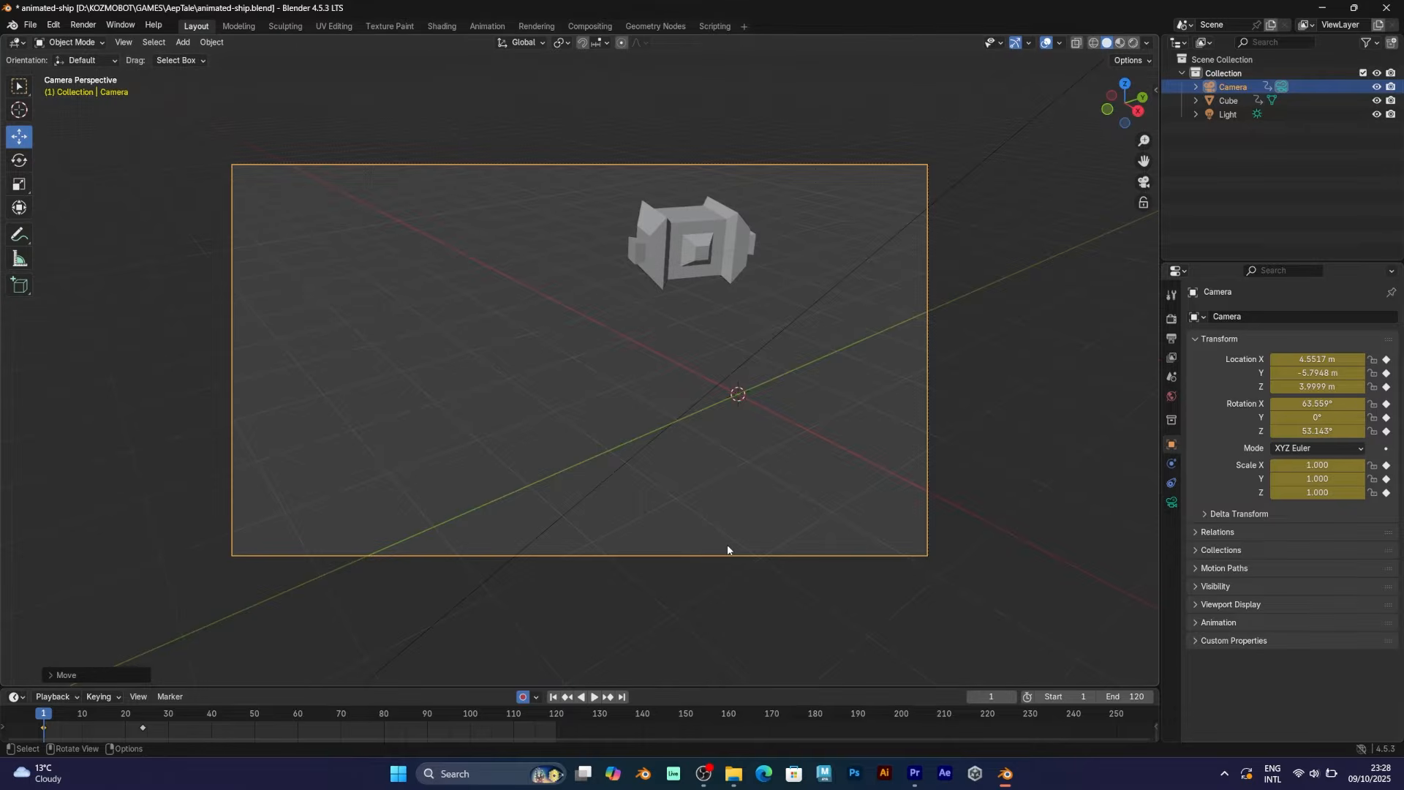
pyautogui.press('space')
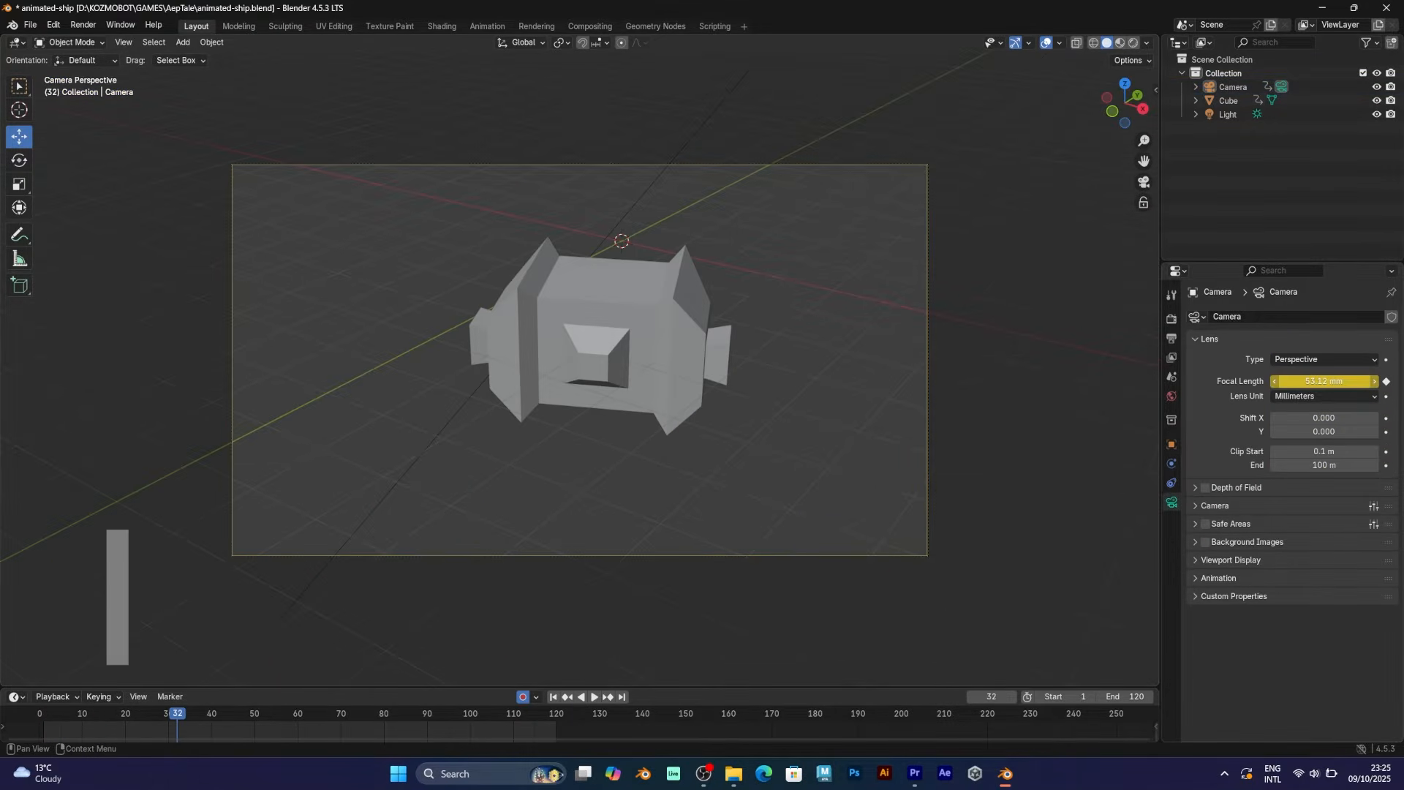
pyautogui.moveTo(1324, 381); pyautogui.dragTo(1294, 381)
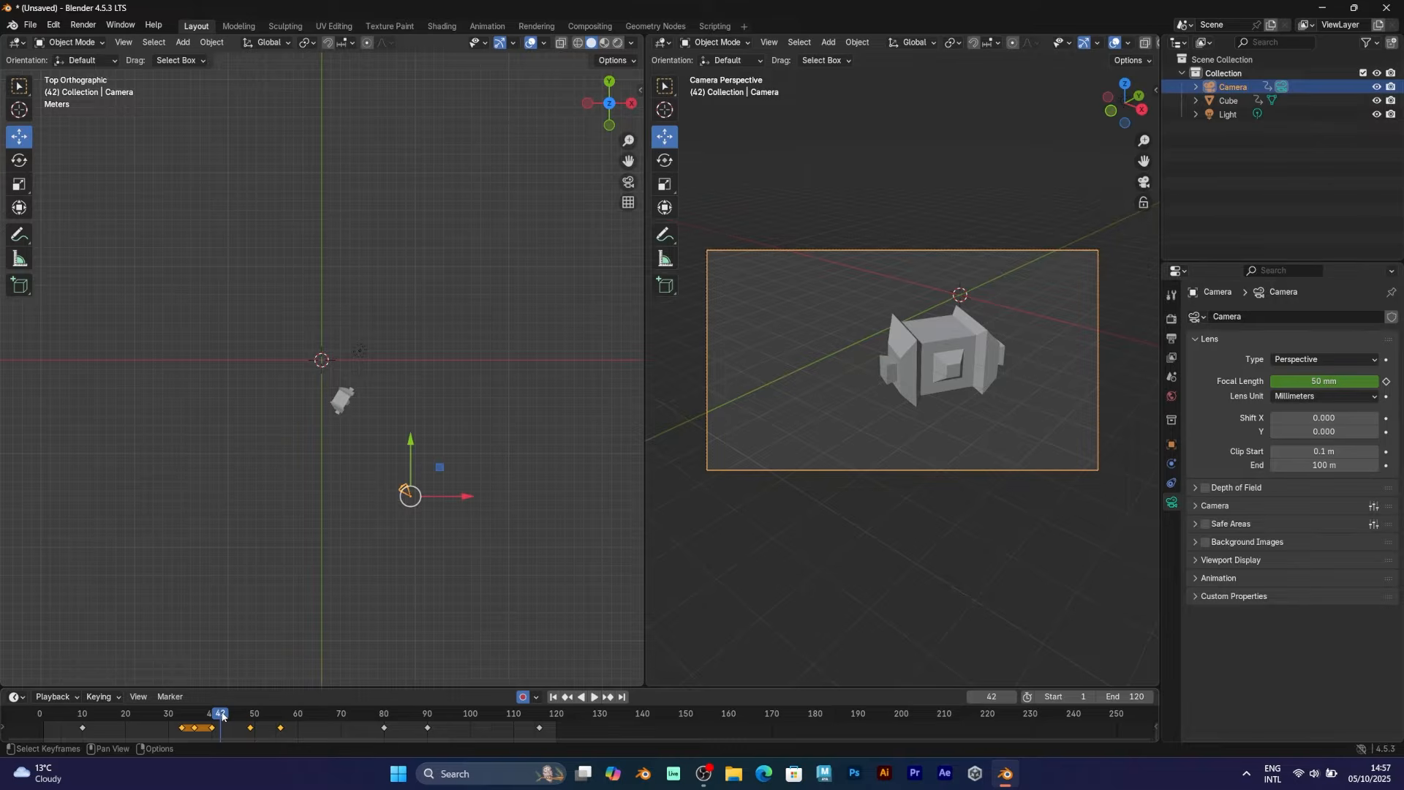
# Scrub between frames 40, 42 and 50, then keyframe the cube's location, rotation and scale at frame 1
pyautogui.hotkey('ctrl', 'z')
pyautogui.click(223, 717)
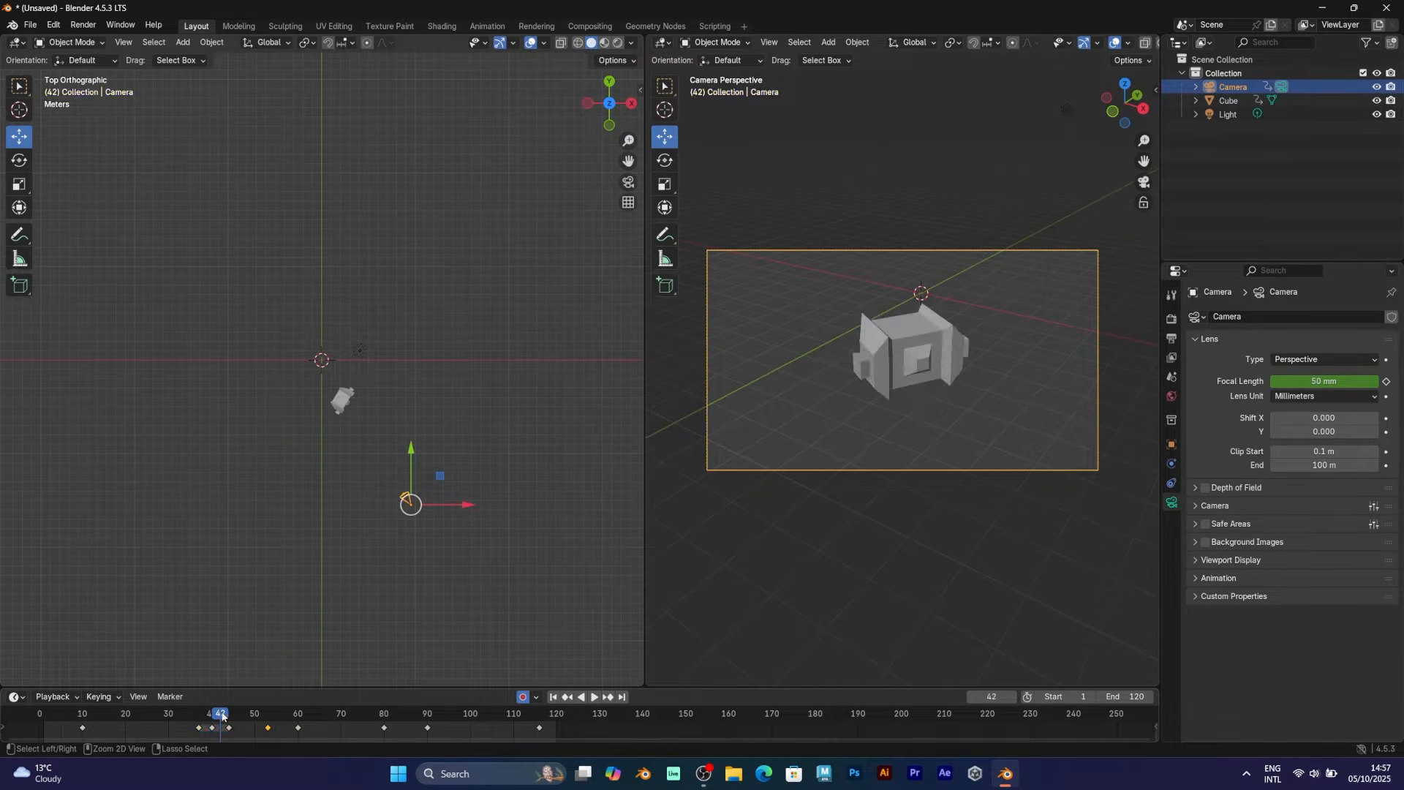
pyautogui.hotkey('ctrl', 'z')
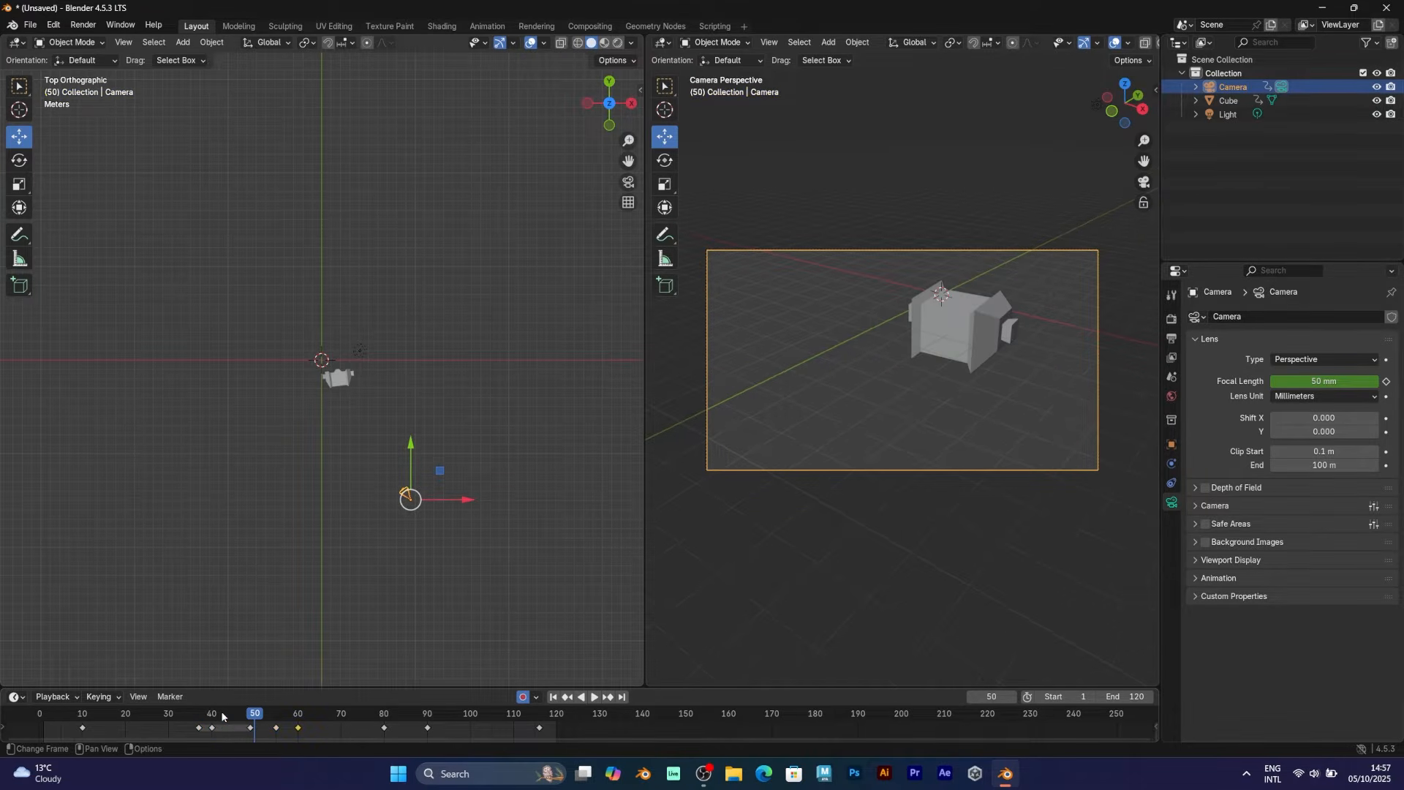
pyautogui.click(223, 717)
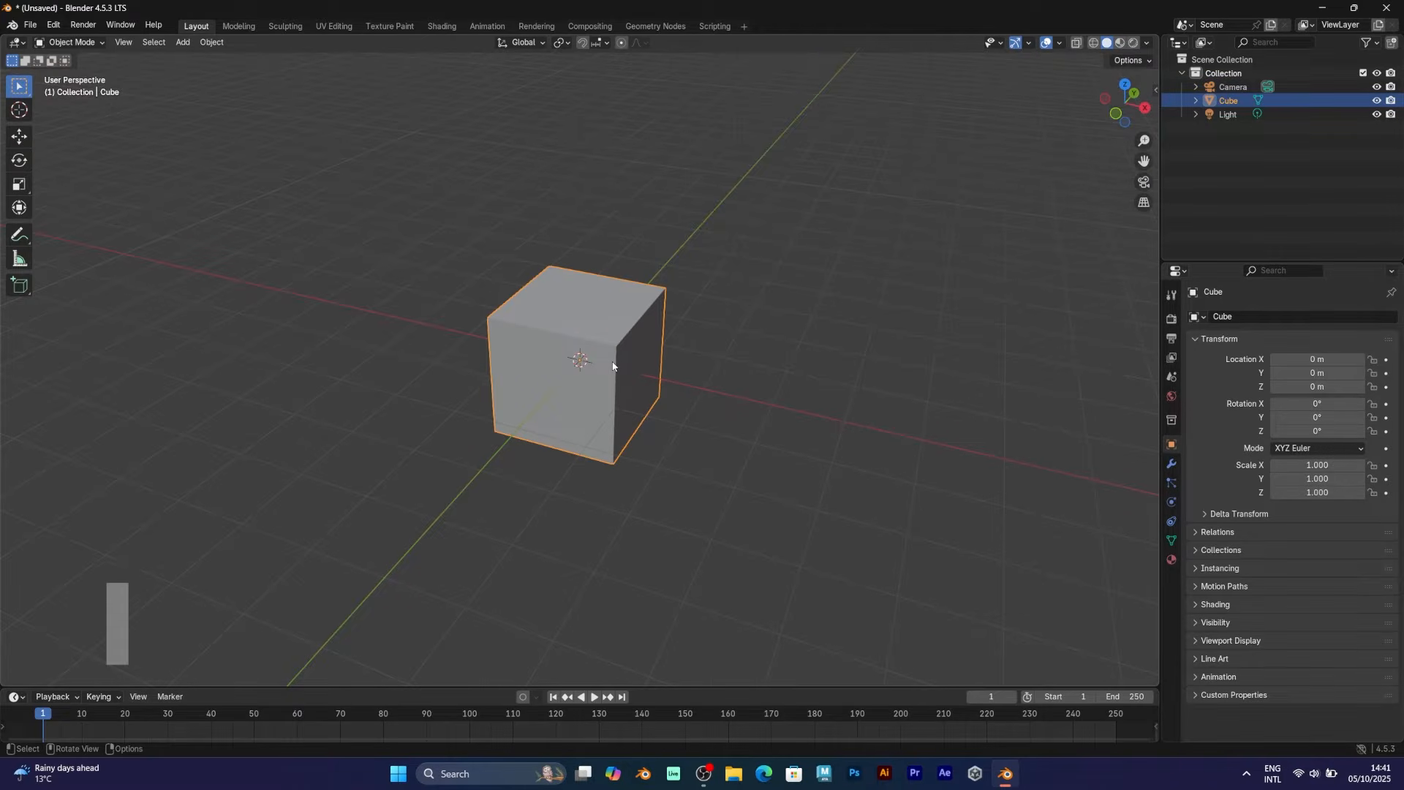
pyautogui.press('i')
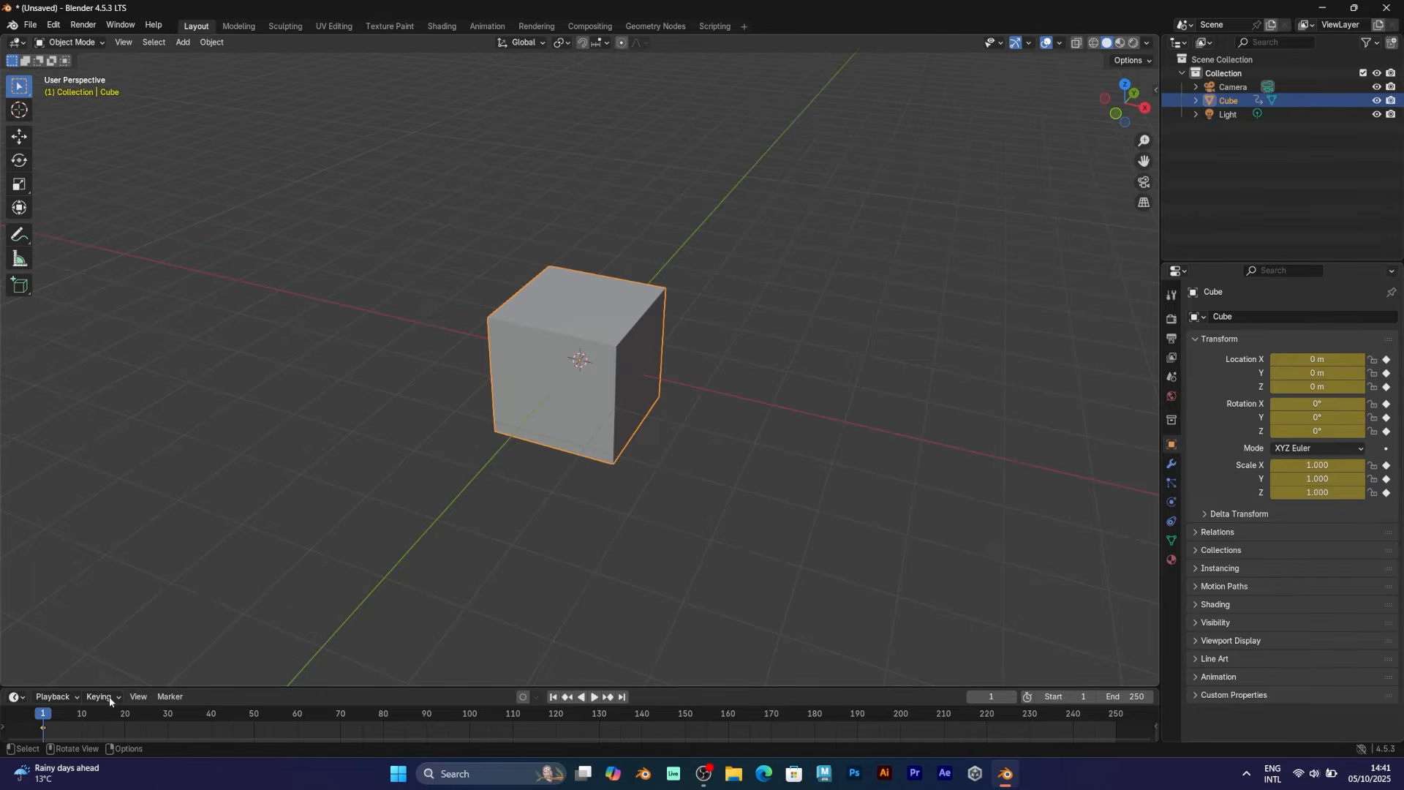
# At frame 10, try moving and rotating the cube, undo both, and choose the Scale tool
pyautogui.moveTo(70, 730); pyautogui.dragTo(86, 716)
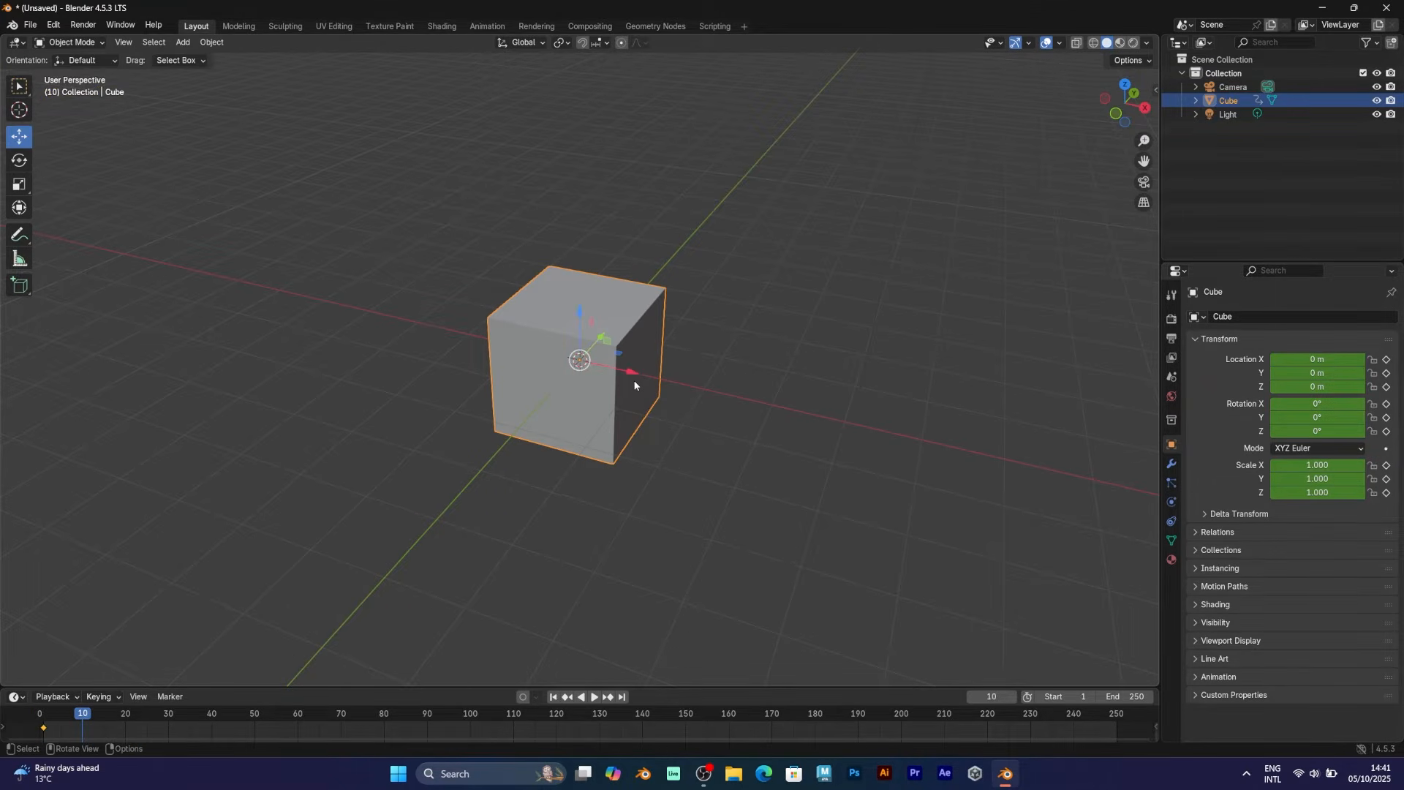
pyautogui.moveTo(625, 373); pyautogui.dragTo(759, 418)
pyautogui.hotkey('ctrl', 'z')
pyautogui.hotkey('ctrl', 'z')
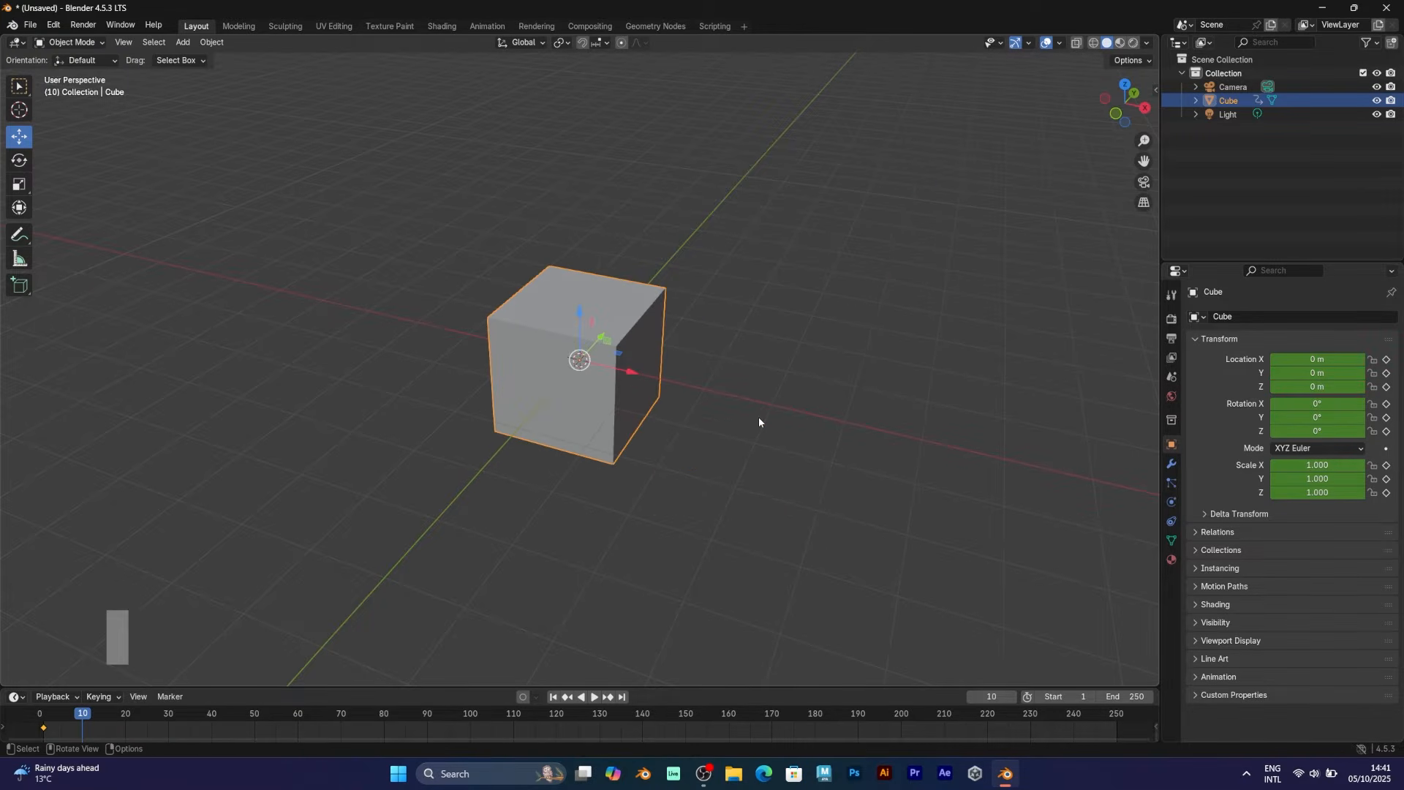
pyautogui.moveTo(634, 367); pyautogui.dragTo(539, 343)
pyautogui.hotkey('ctrl', 'z')
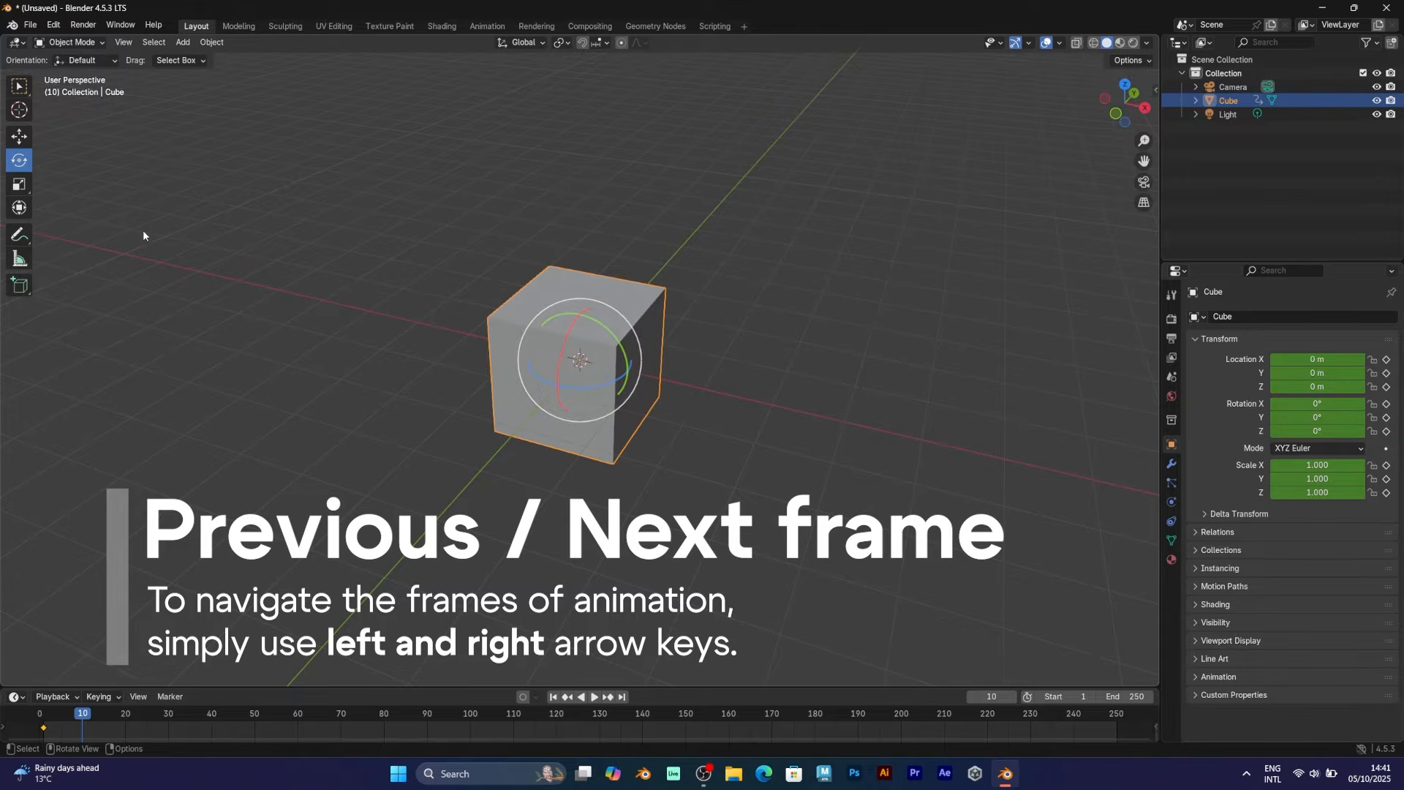
pyautogui.click(20, 185)
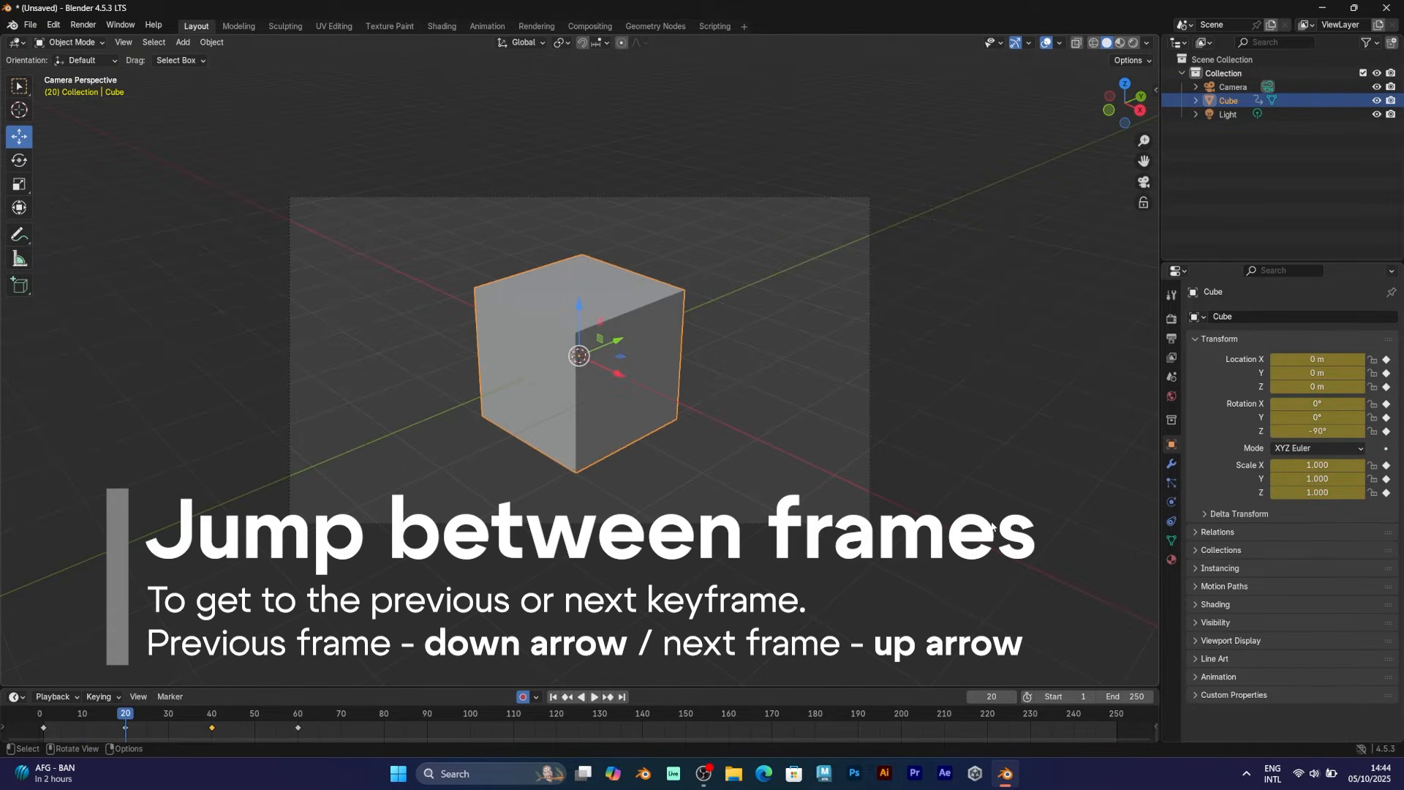
# Step frame by frame and jump between the cube's keyframes, such as frame 40
pyautogui.press('Up')
pyautogui.press('Up')
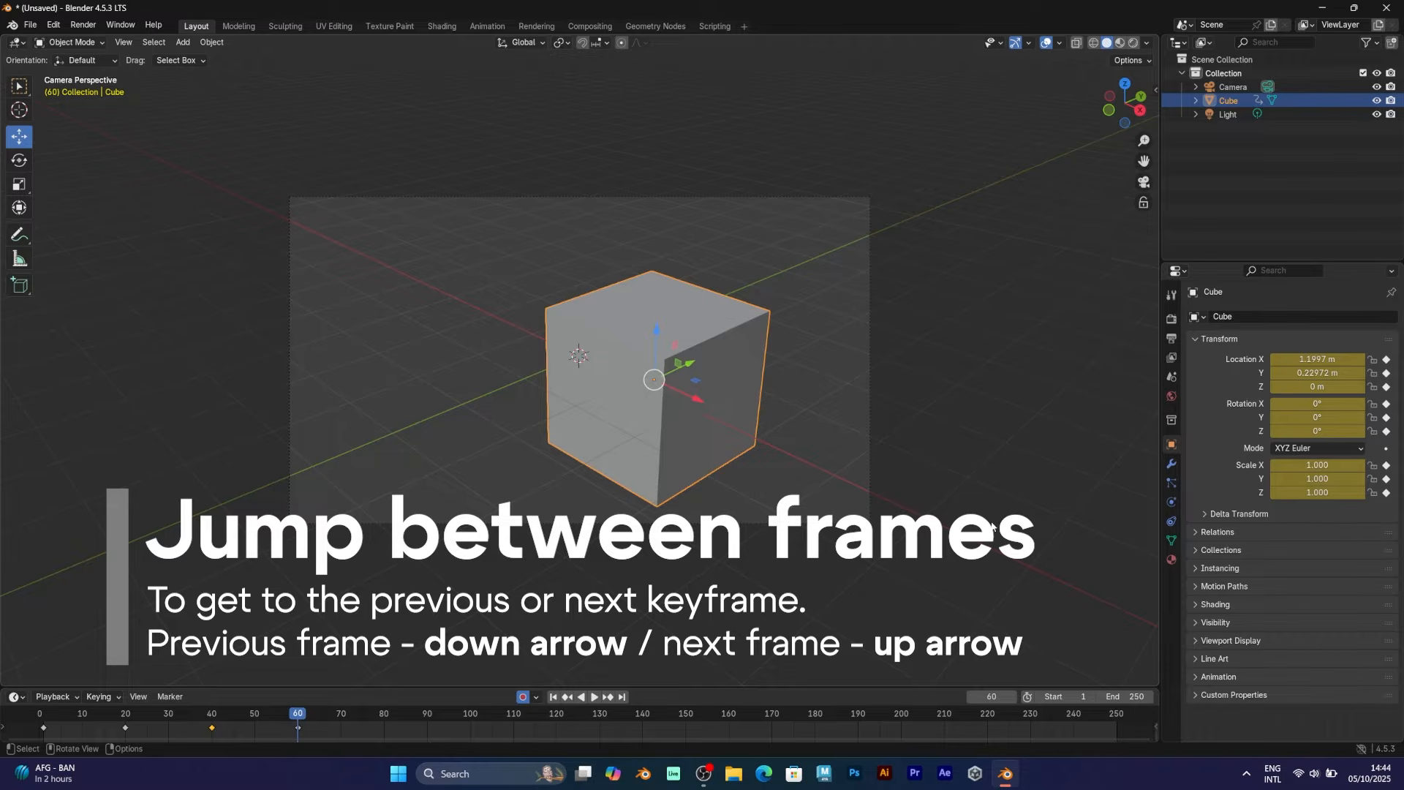
pyautogui.press('Down')
pyautogui.press('Down')
pyautogui.press('Down')
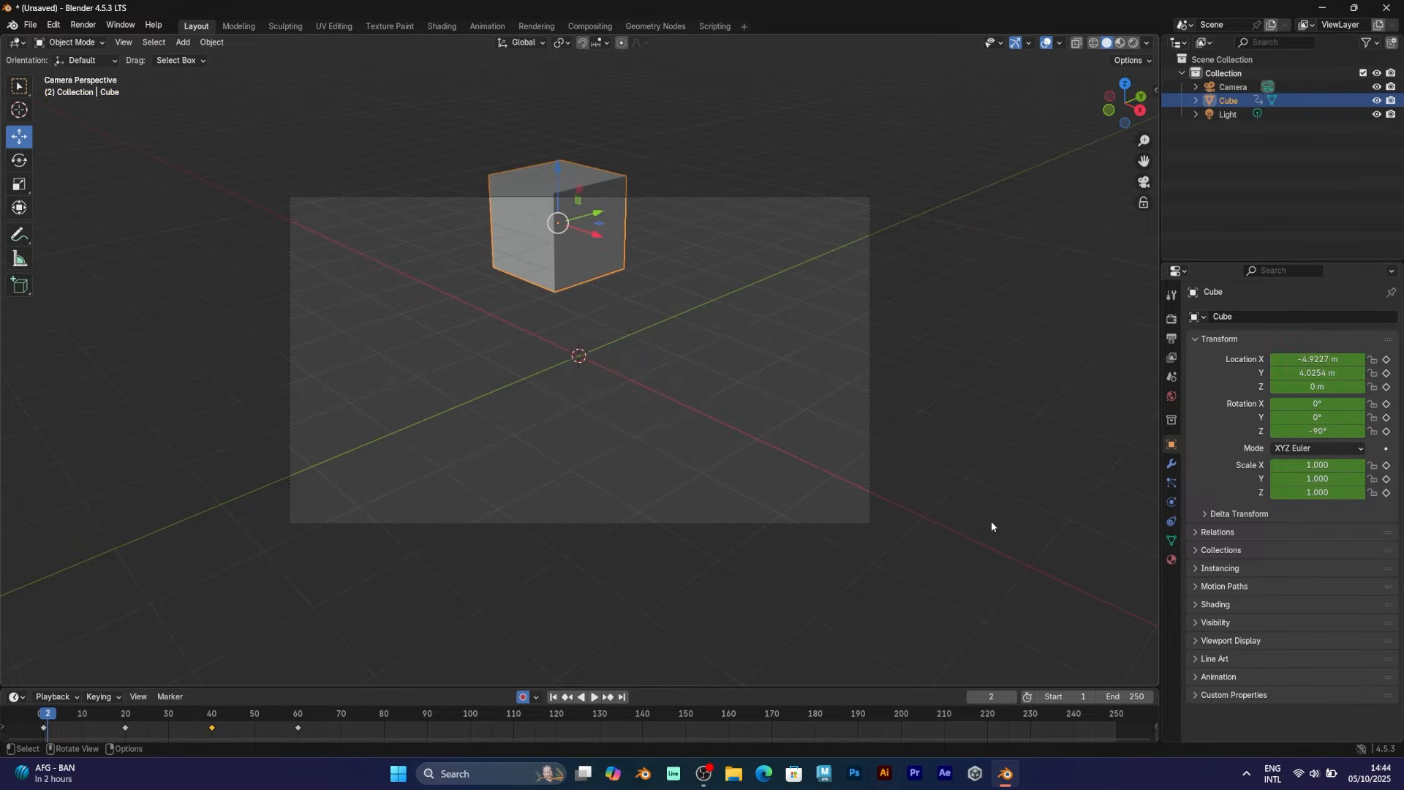
pyautogui.press('Right')
pyautogui.press('Right')
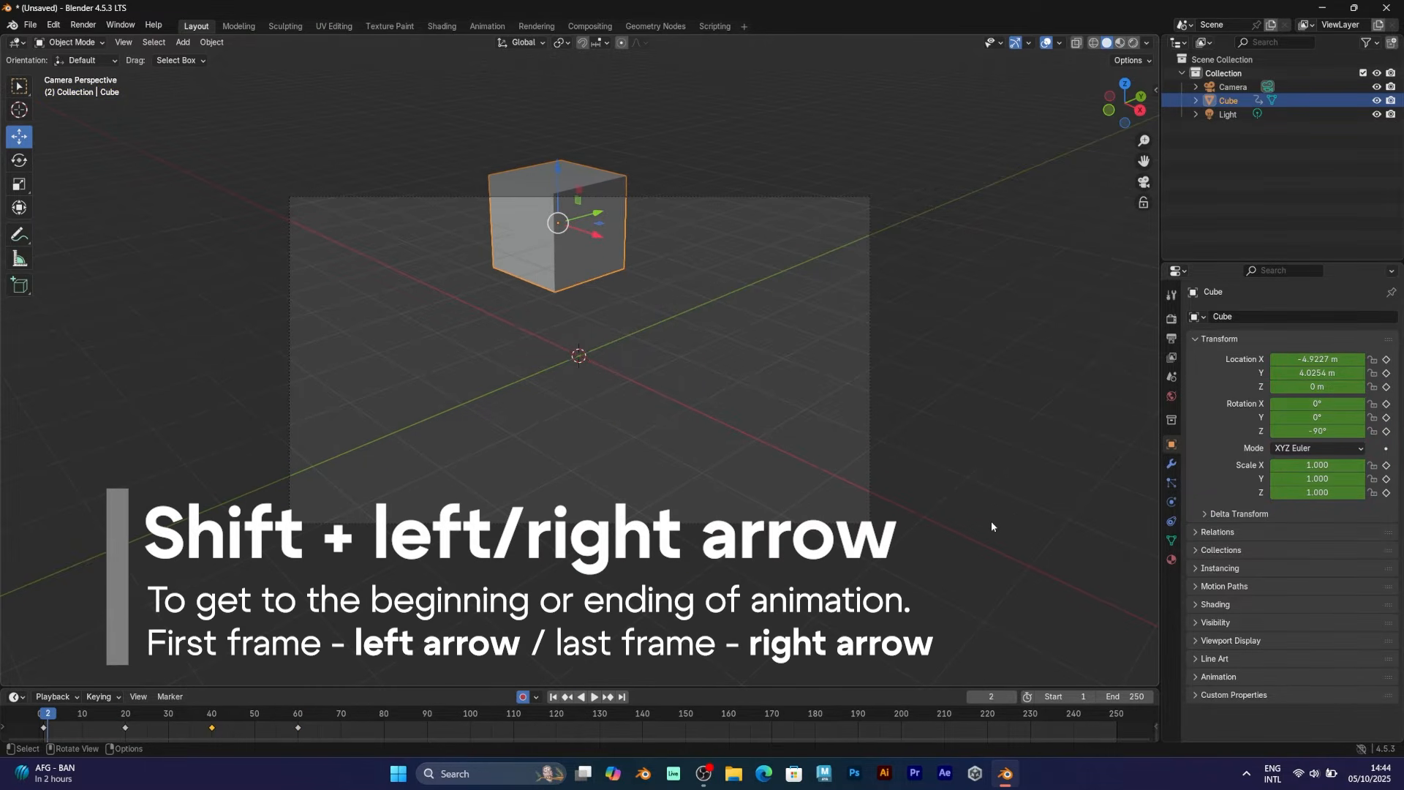
pyautogui.press('Up')
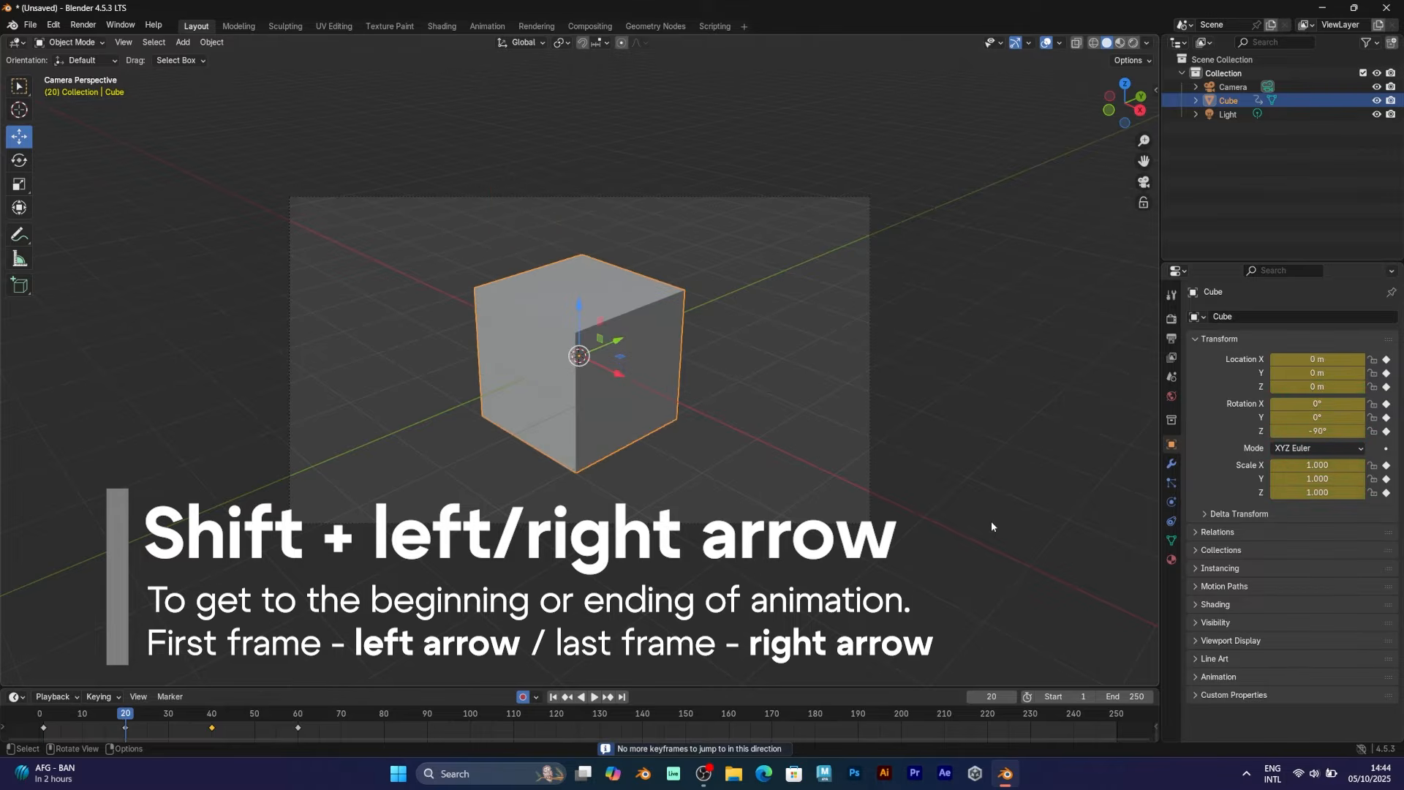
pyautogui.press('Up')
pyautogui.press('Up')
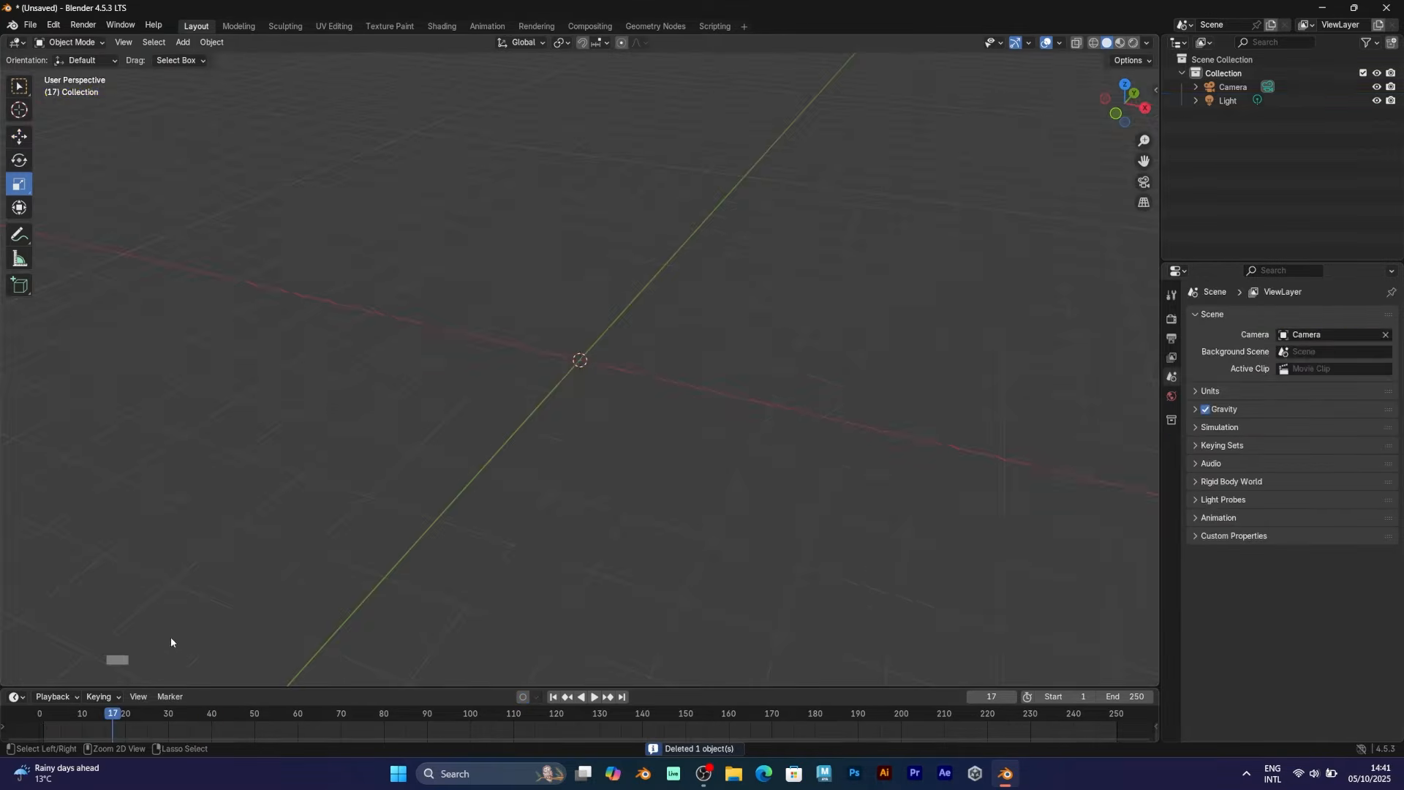
# Restore the deleted cube, reselect it, reset its scale to 1 and move it in Top view
pyautogui.hotkey('ctrl', 'z')
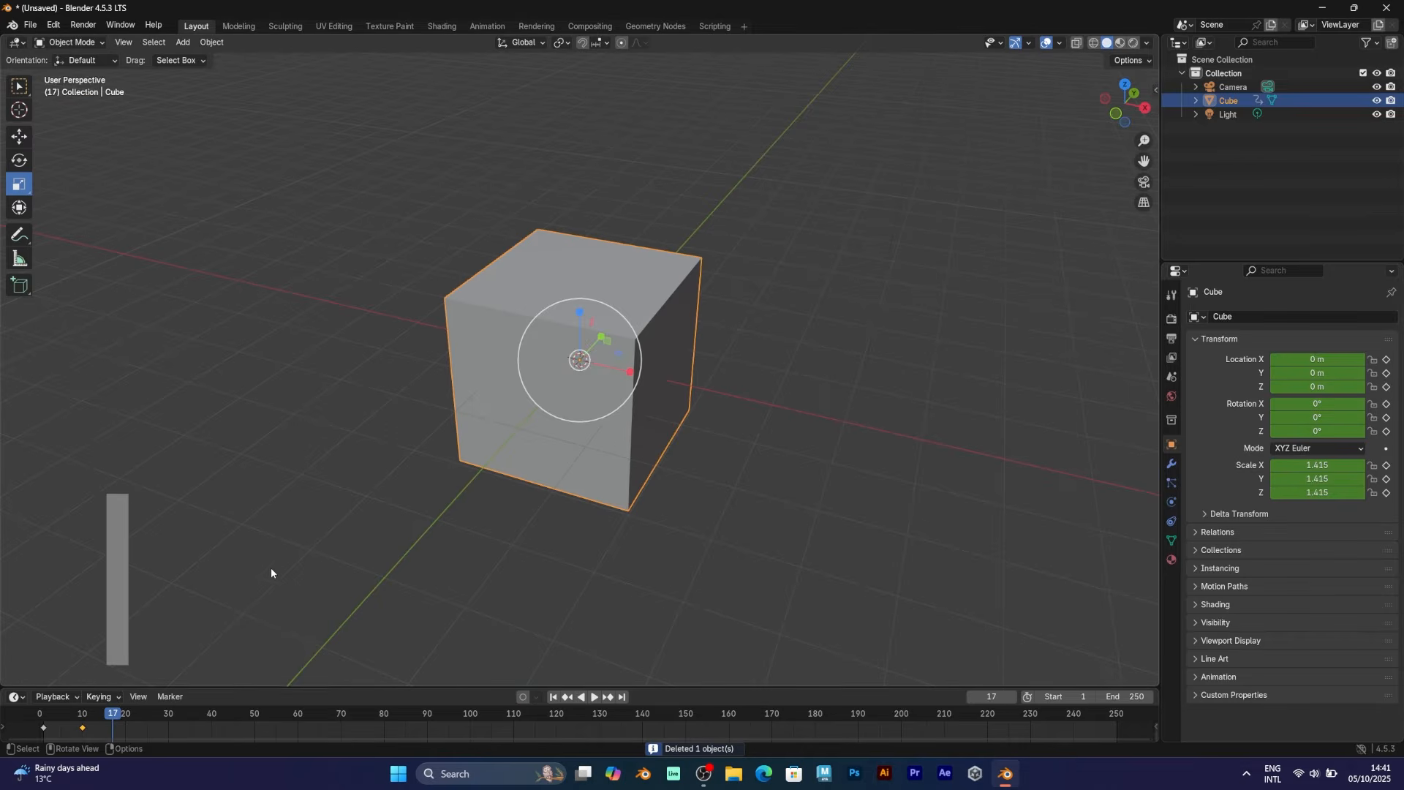
pyautogui.click(300, 562)
pyautogui.click(486, 454)
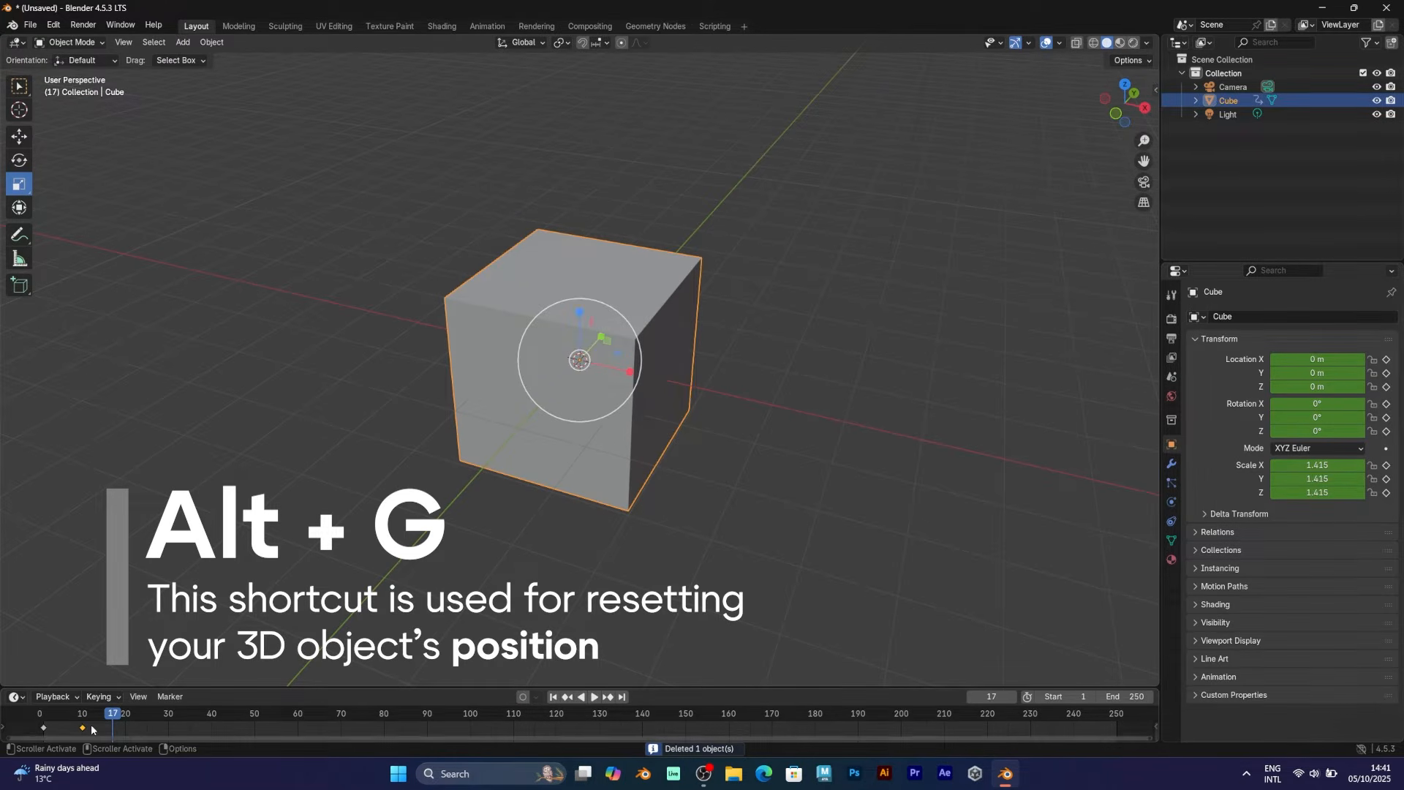
pyautogui.hotkey('alt', 's')
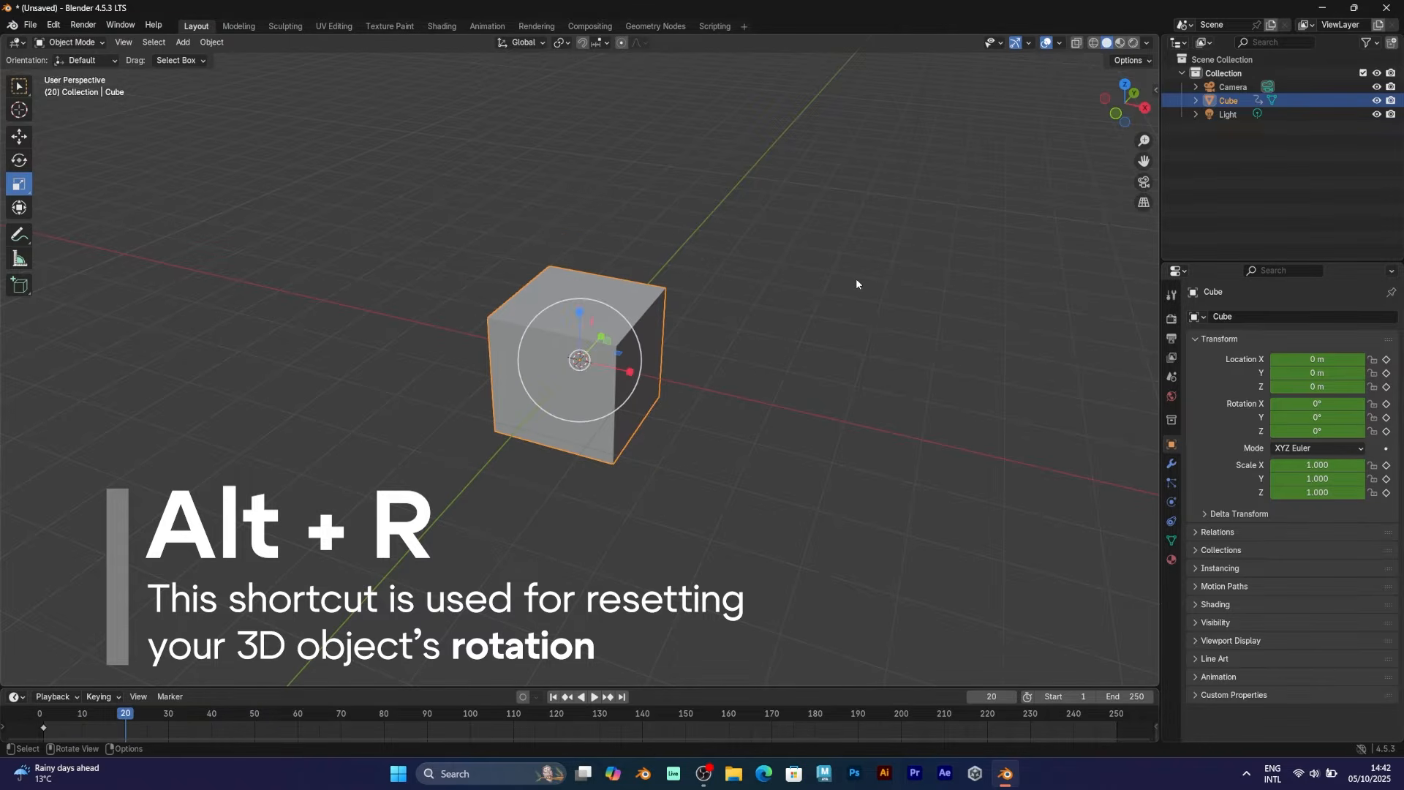
pyautogui.click(1125, 84)
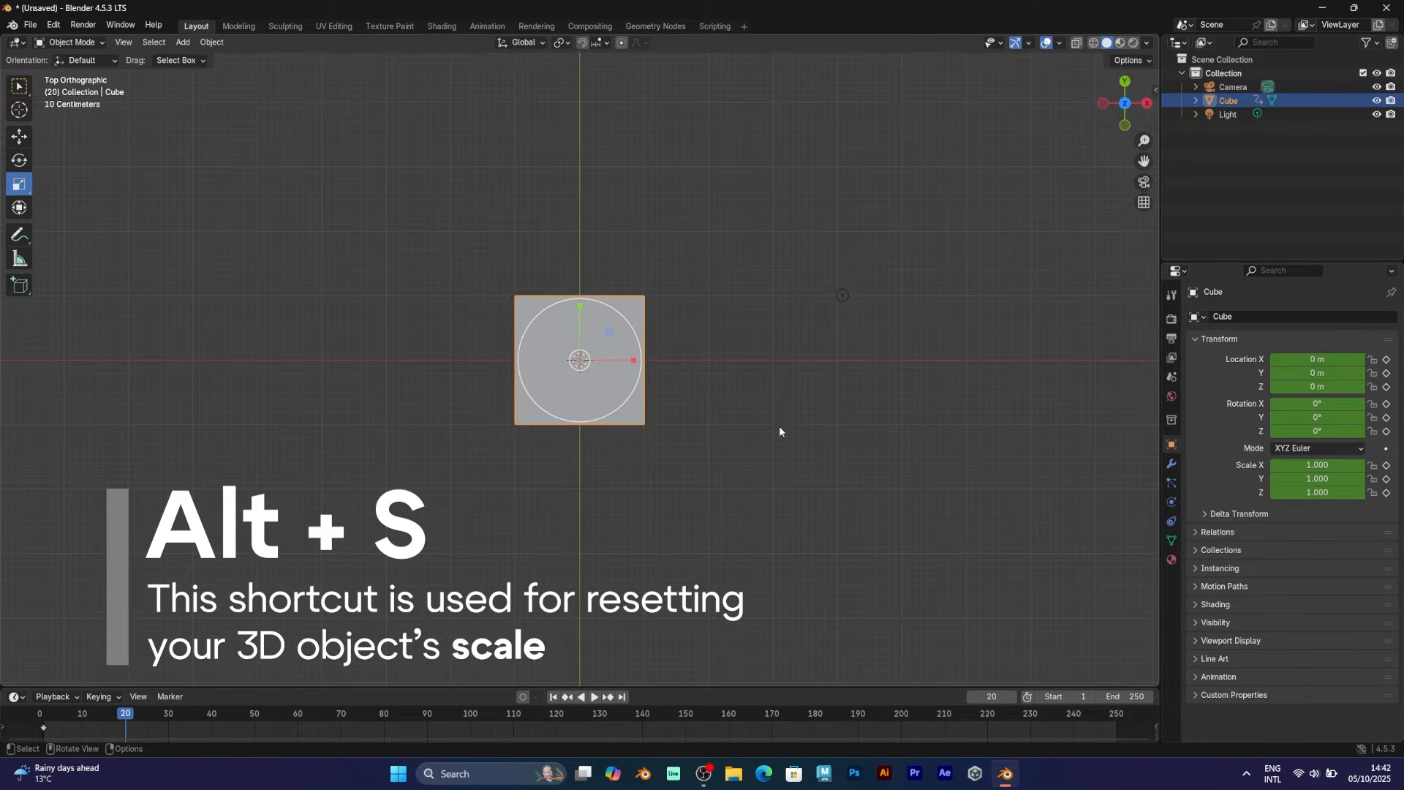
pyautogui.press('g')
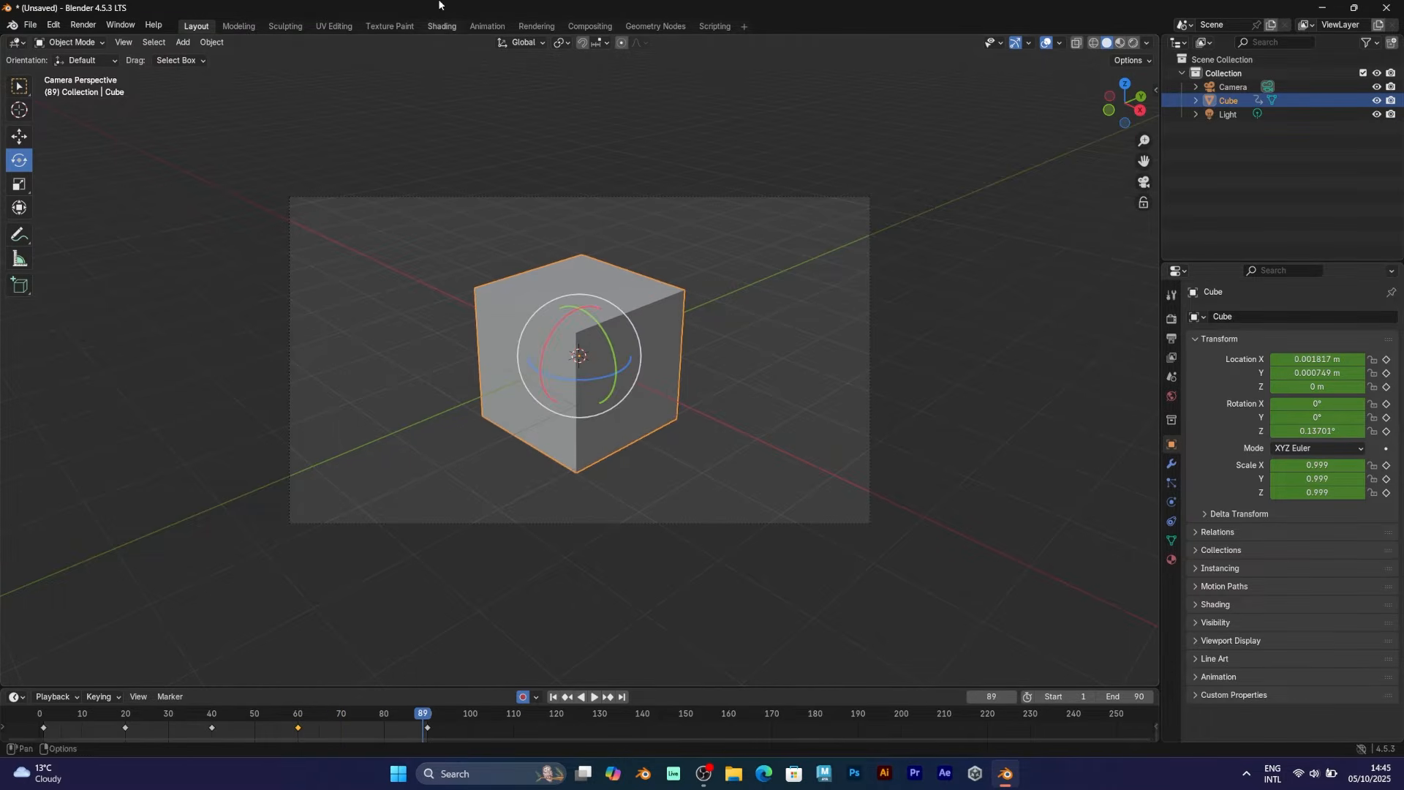
# Switch to the Animation workspace and reselect the cube
pyautogui.click(486, 26)
pyautogui.click(832, 336)
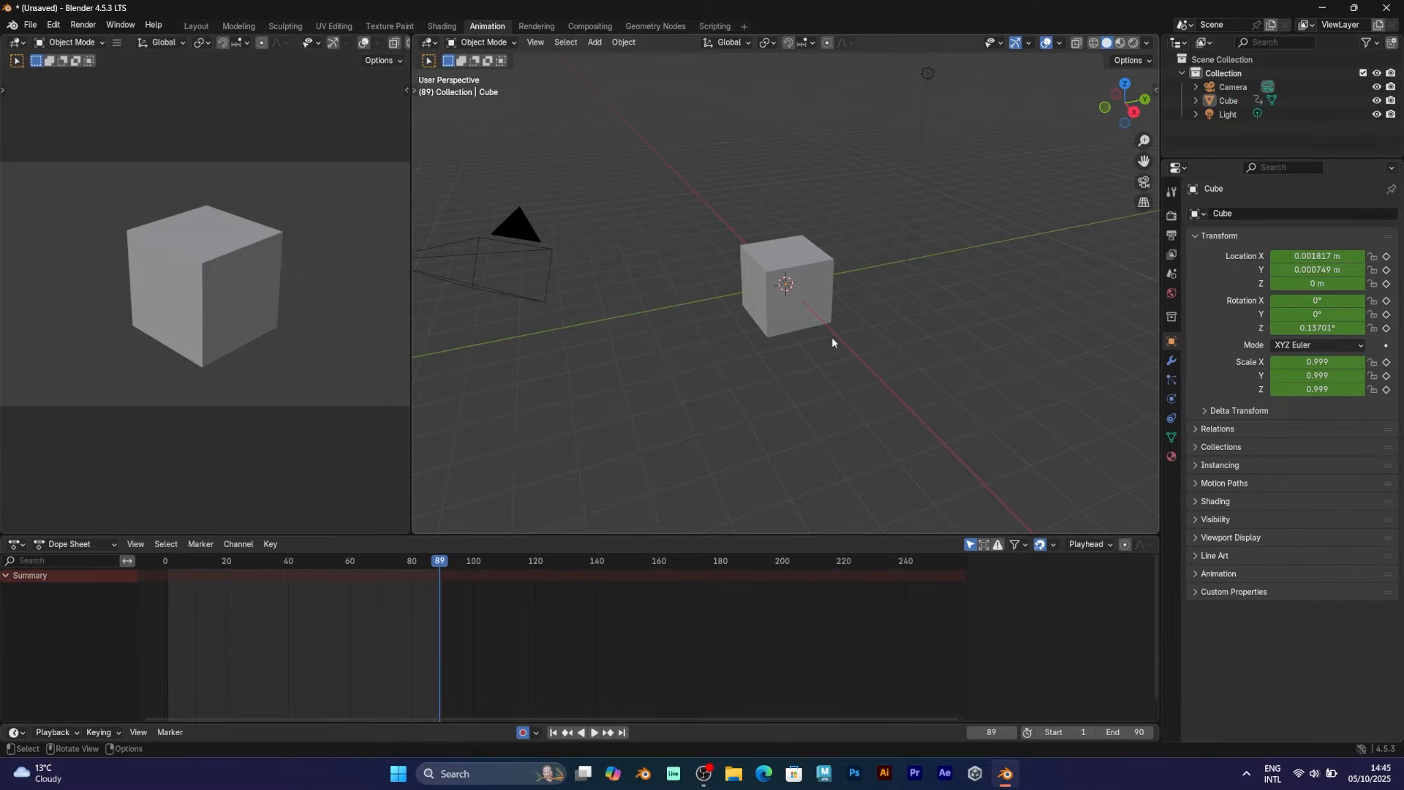
pyautogui.scroll(4, 789, 345)
pyautogui.click(789, 345)
# Turn the Dope Sheet into a Graph Editor showing the cube's F-curves, zoomed out and enlarged
pyautogui.click(14, 545)
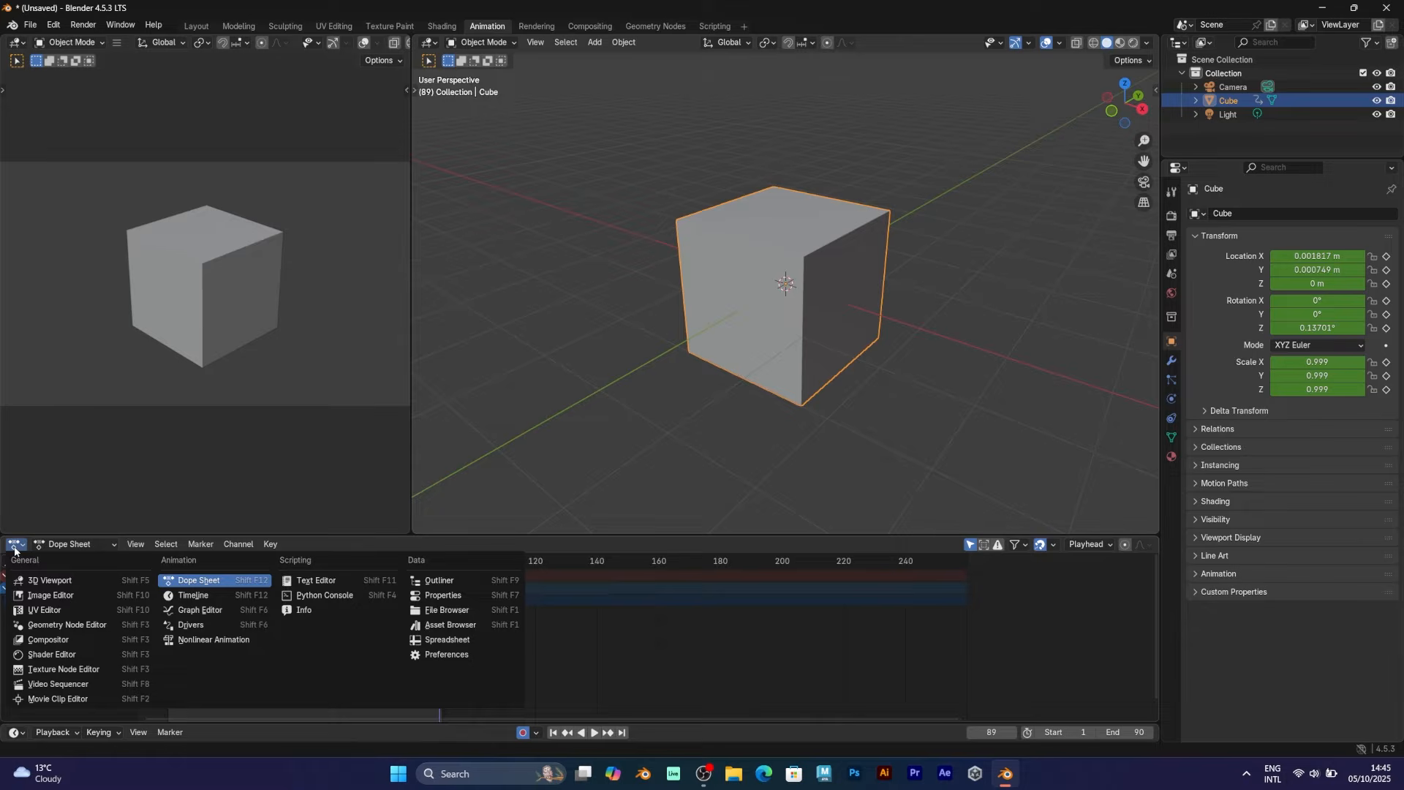
pyautogui.click(199, 610)
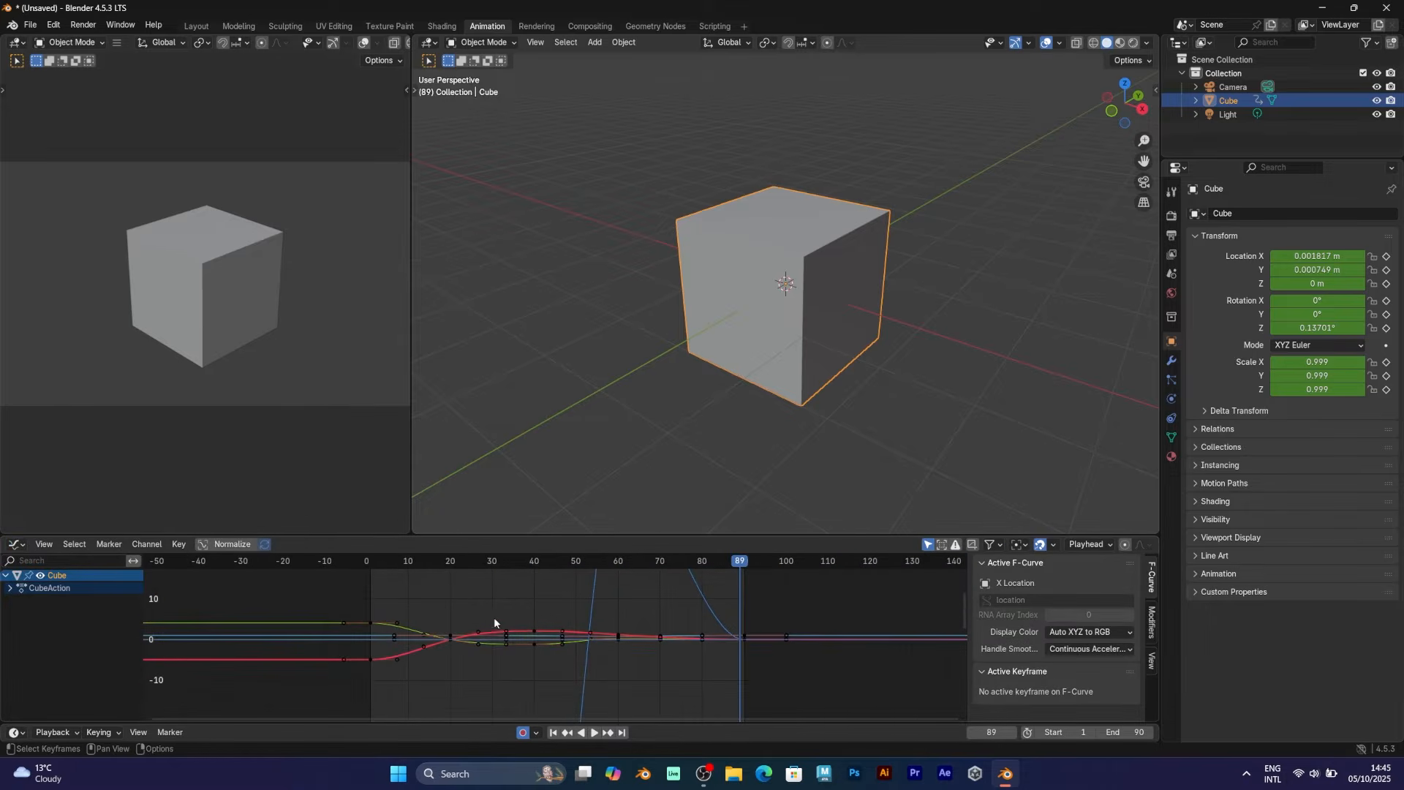
pyautogui.scroll(-1, 543, 627)
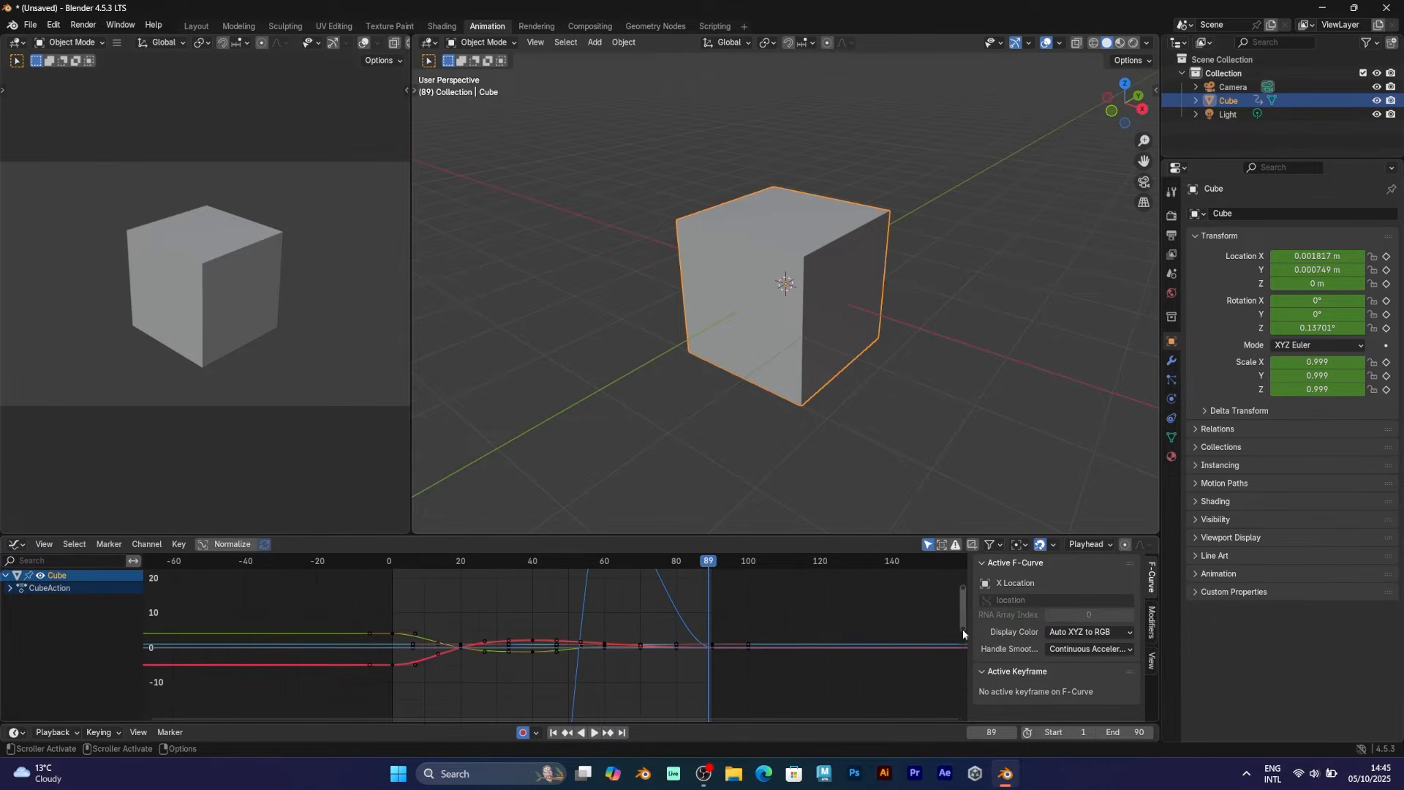
pyautogui.moveTo(963, 630); pyautogui.dragTo(964, 568)
pyautogui.click(662, 528)
pyautogui.moveTo(649, 535); pyautogui.dragTo(655, 384)
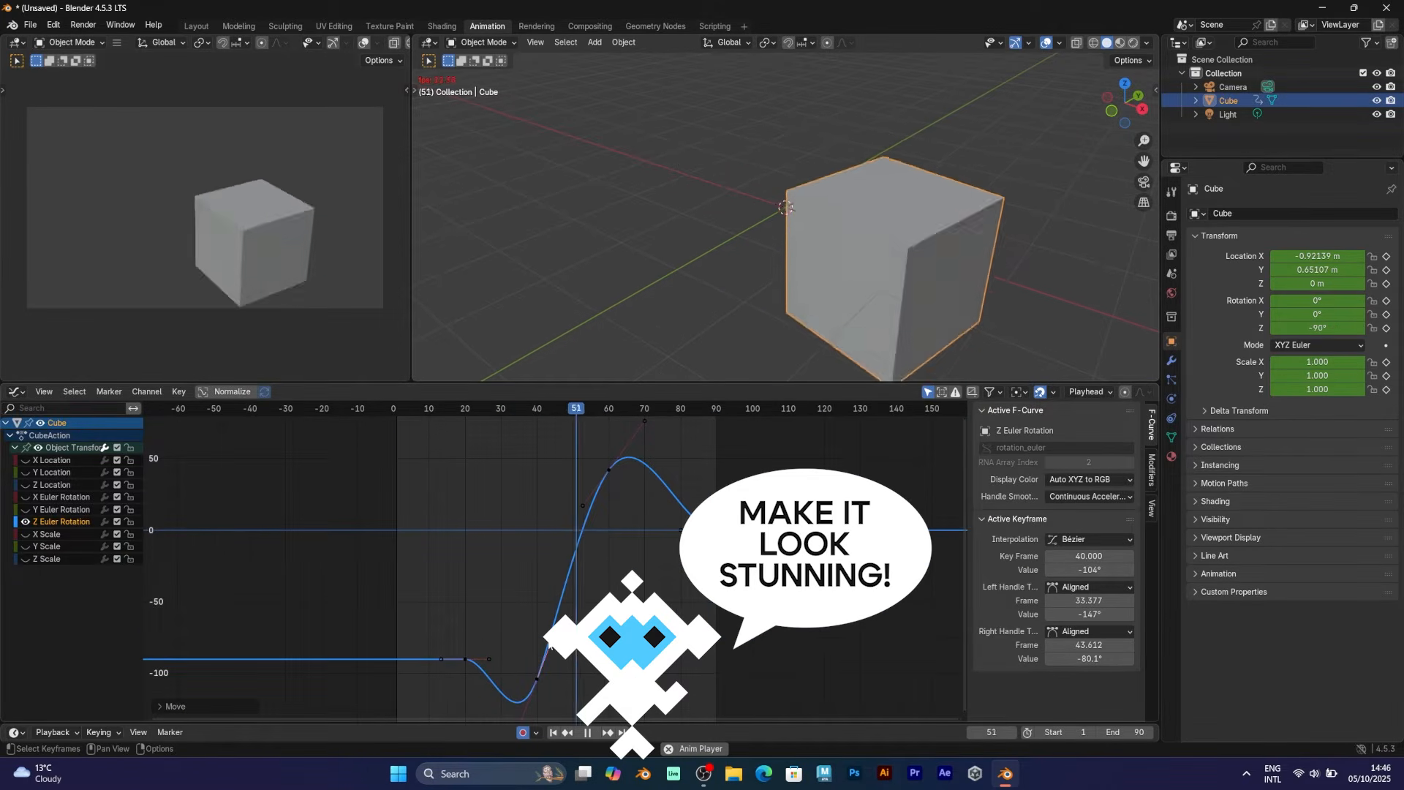
pyautogui.press('space')
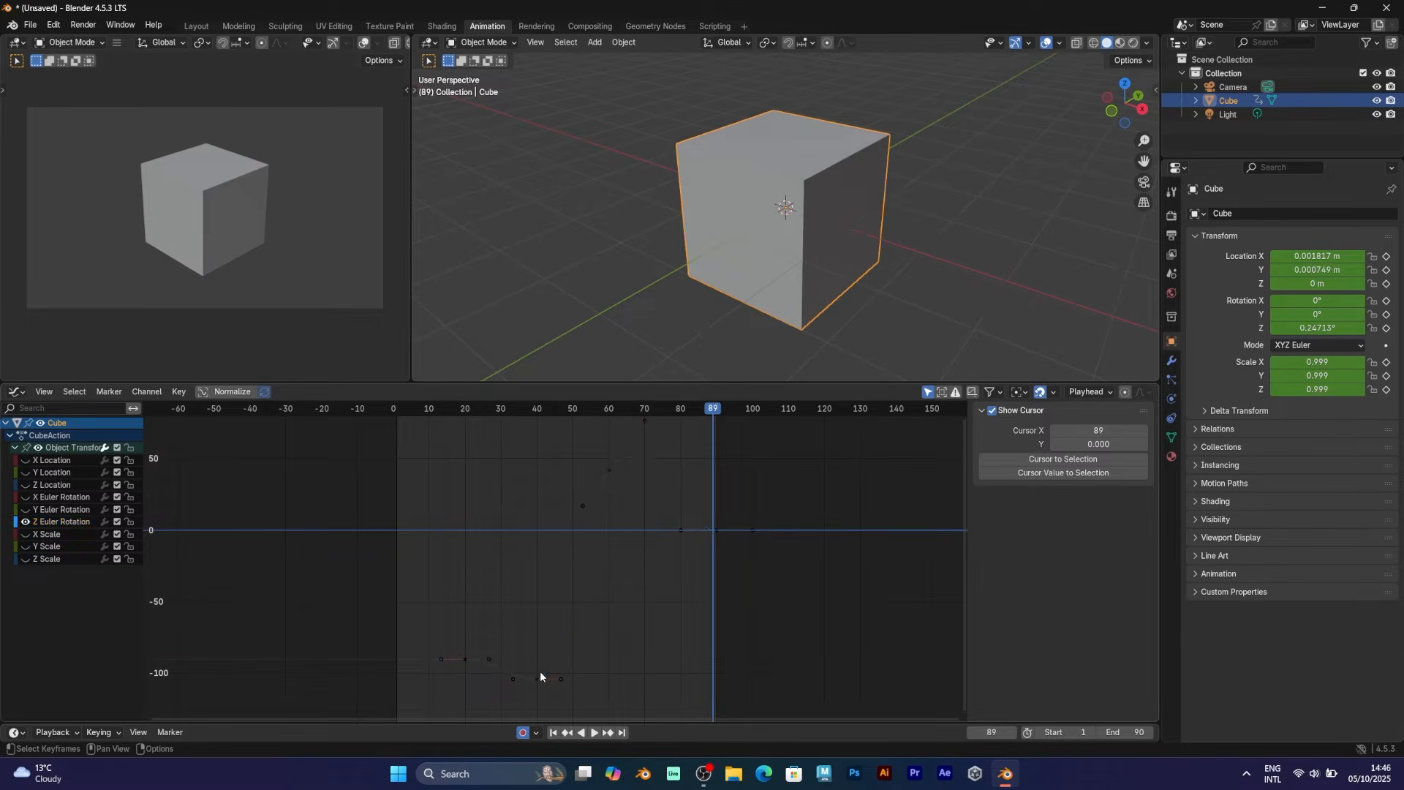
# Give the frame-40 Z rotation keyframe Free handles and raise its left handle
pyautogui.click(538, 679)
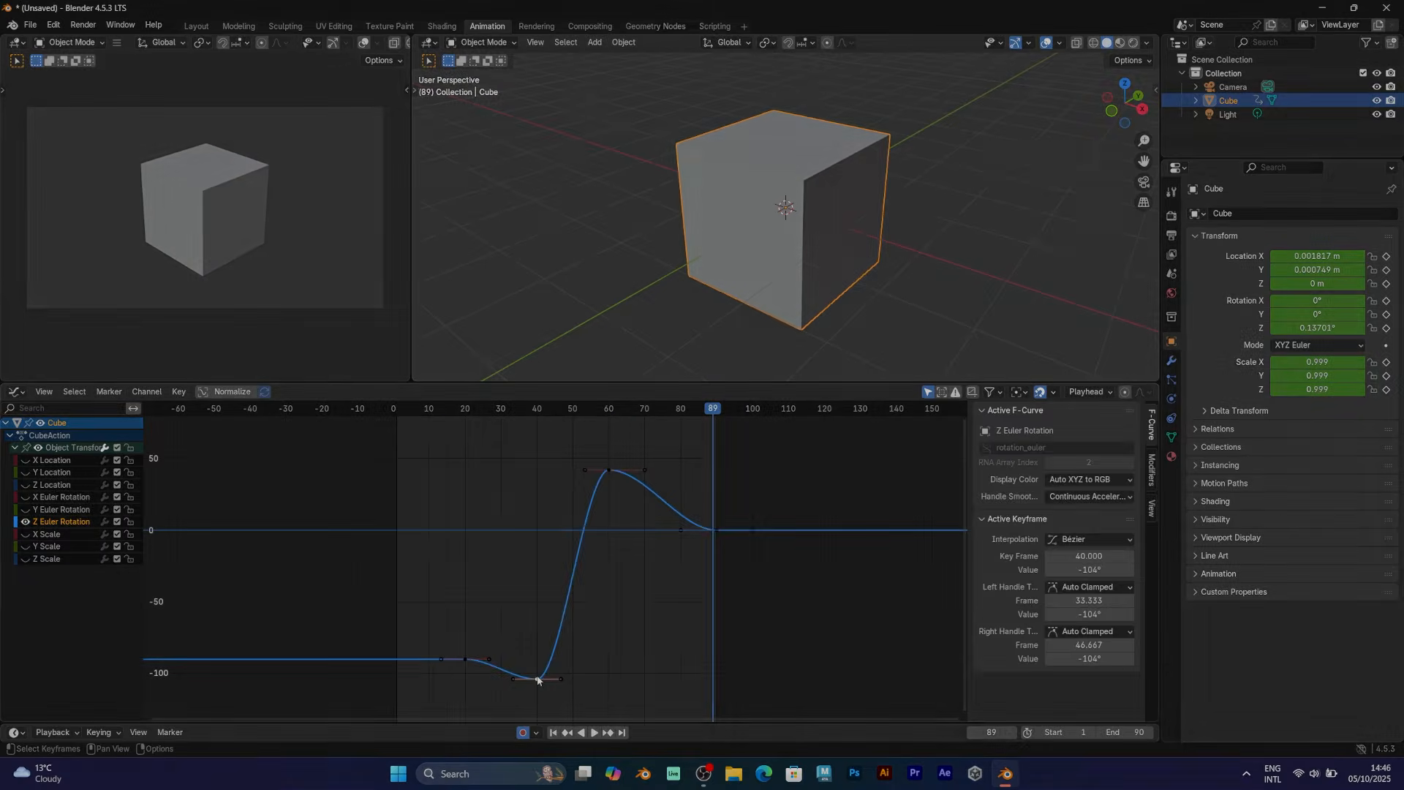
pyautogui.rightClick(539, 680)
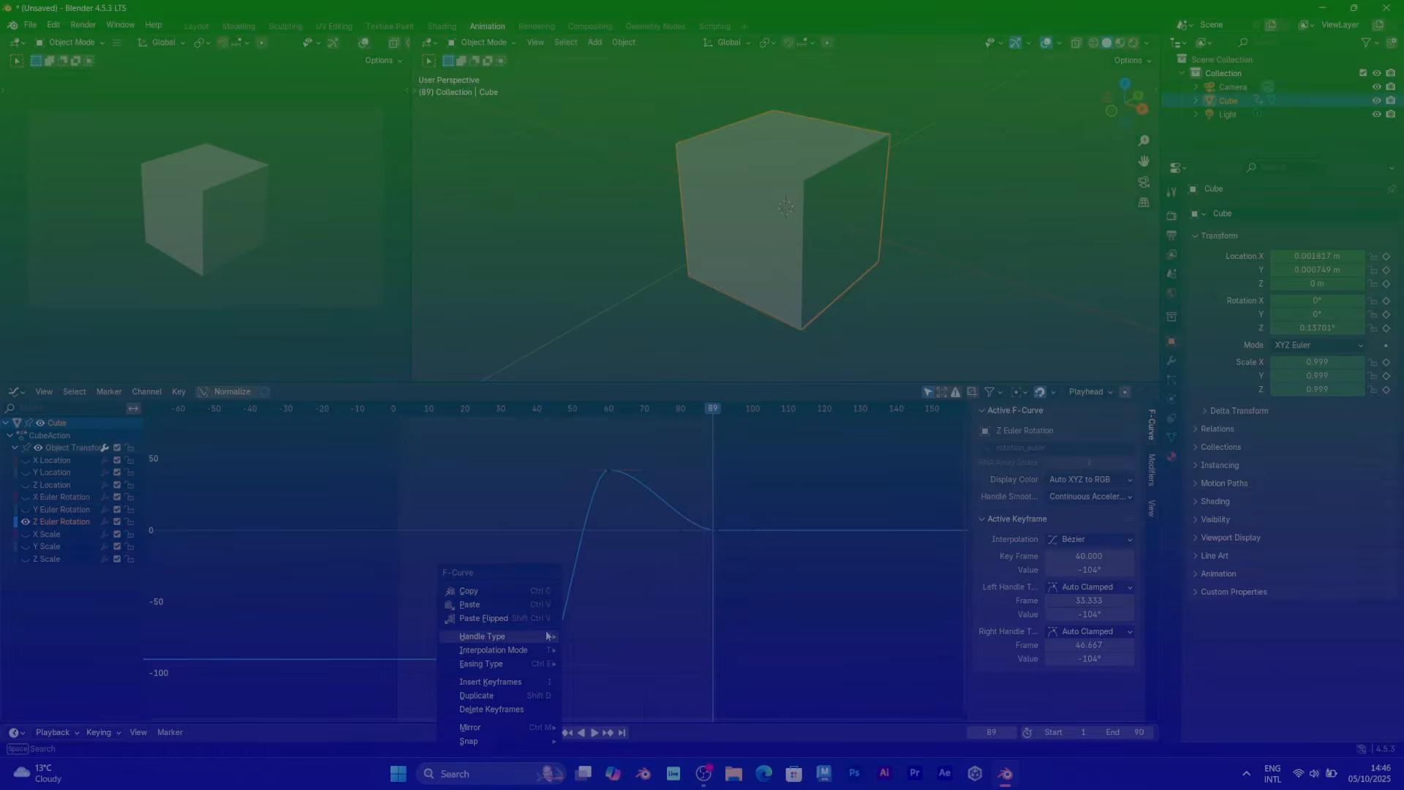
pyautogui.moveTo(482, 636)
pyautogui.click(585, 639)
pyautogui.moveTo(508, 683); pyautogui.dragTo(548, 646)
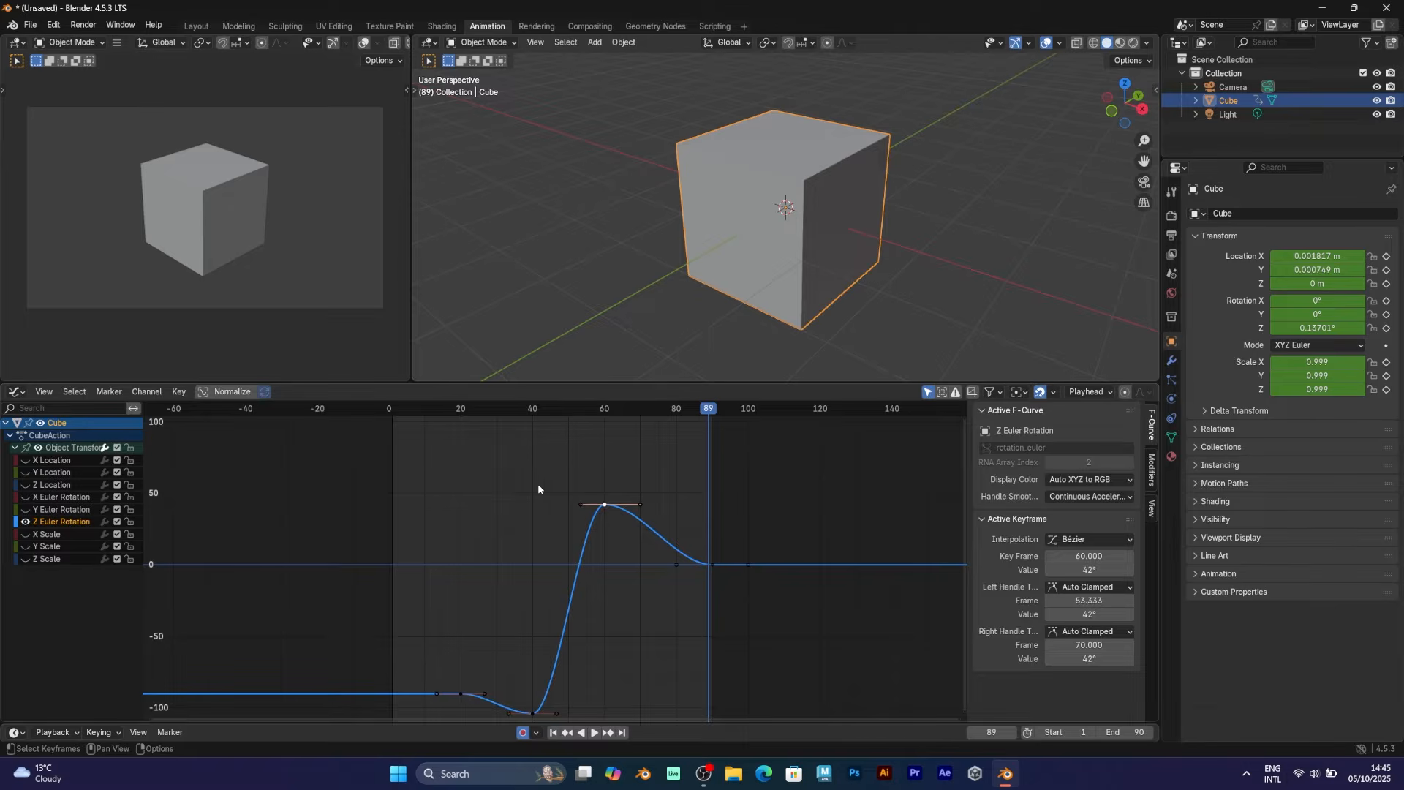
# Tilt the peak keyframe's handle to reshape the curve and preview the result
pyautogui.click(559, 480)
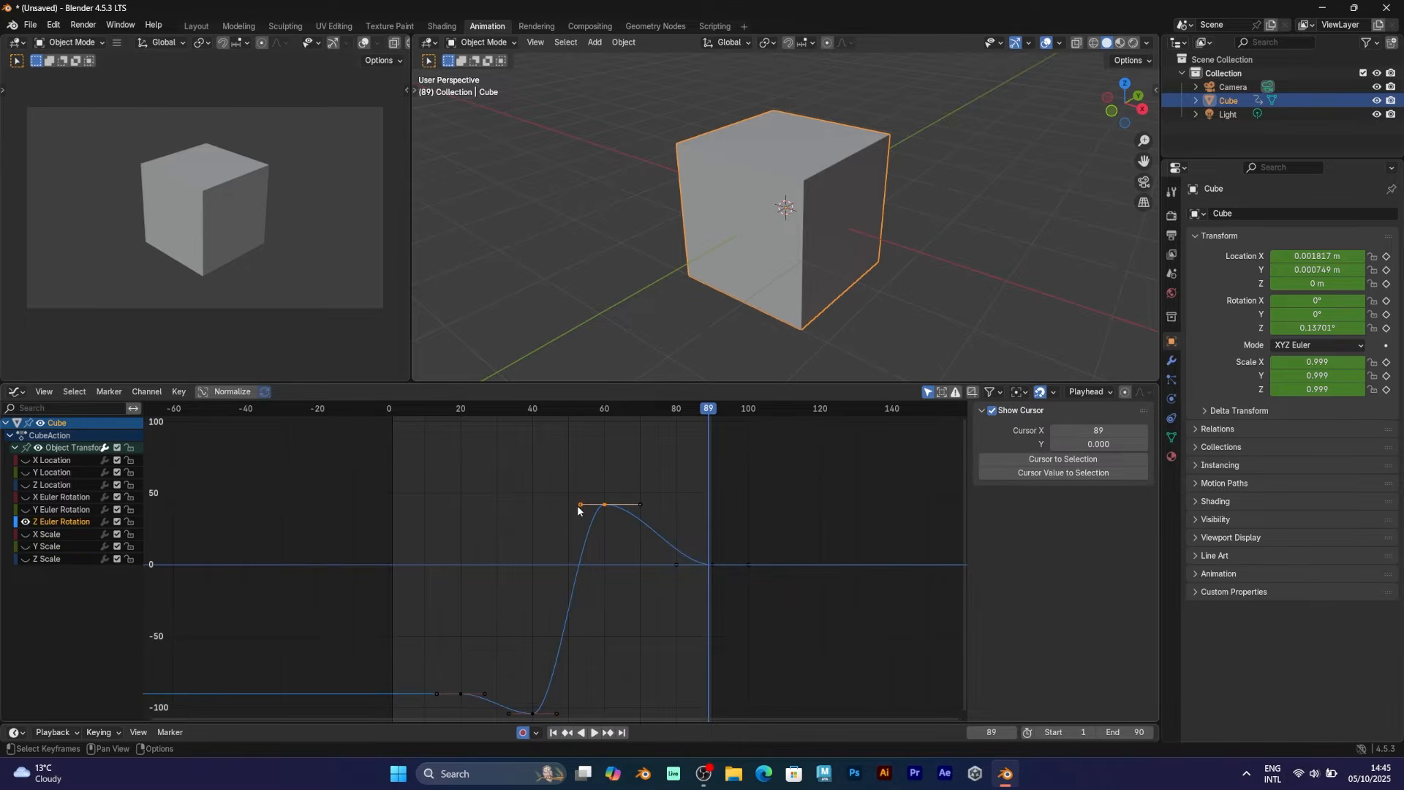
pyautogui.moveTo(578, 506); pyautogui.dragTo(579, 540)
pyautogui.click(543, 411)
pyautogui.press('space')
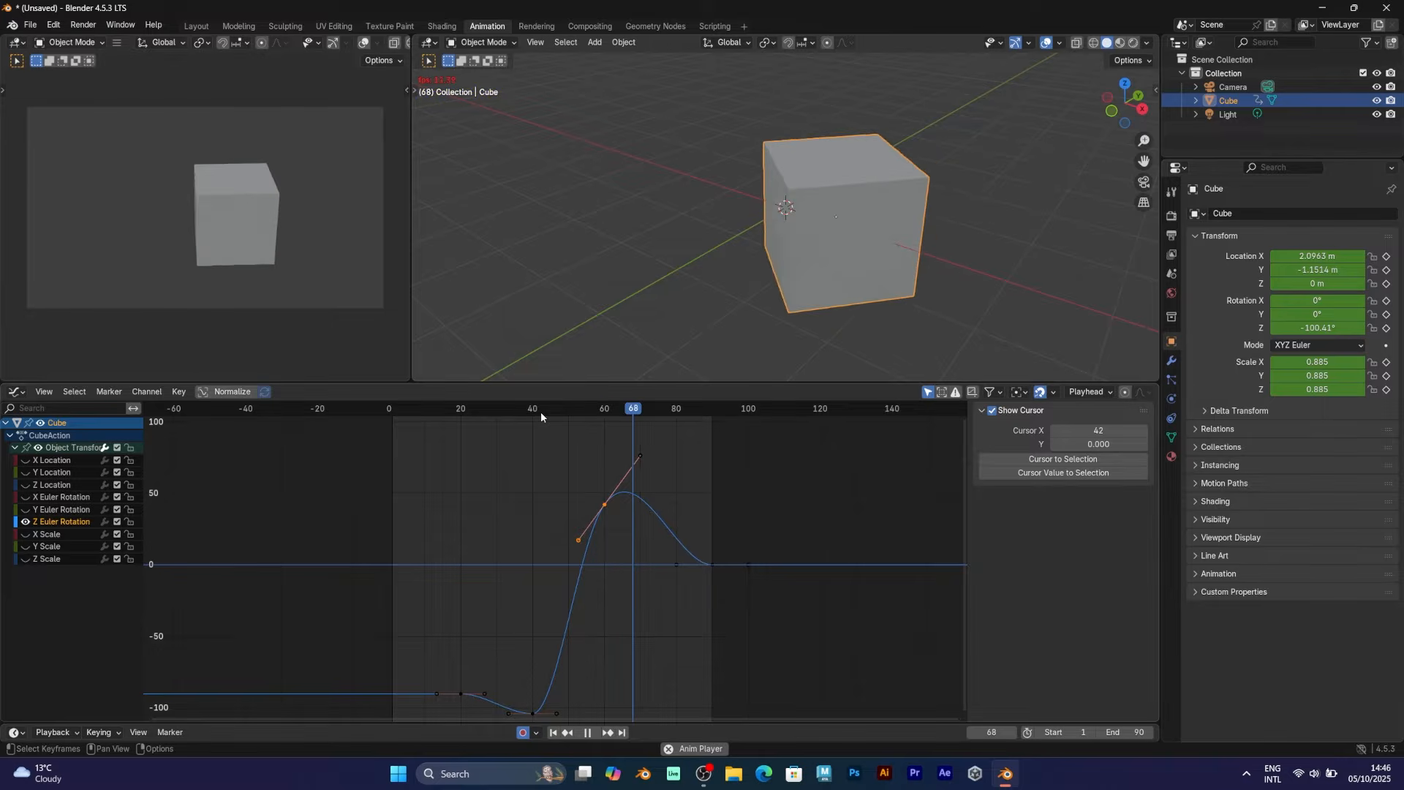
pyautogui.press('space')
# Angle the lowest keyframe's handle upward, preview it, then undo the handle edits
pyautogui.click(534, 713)
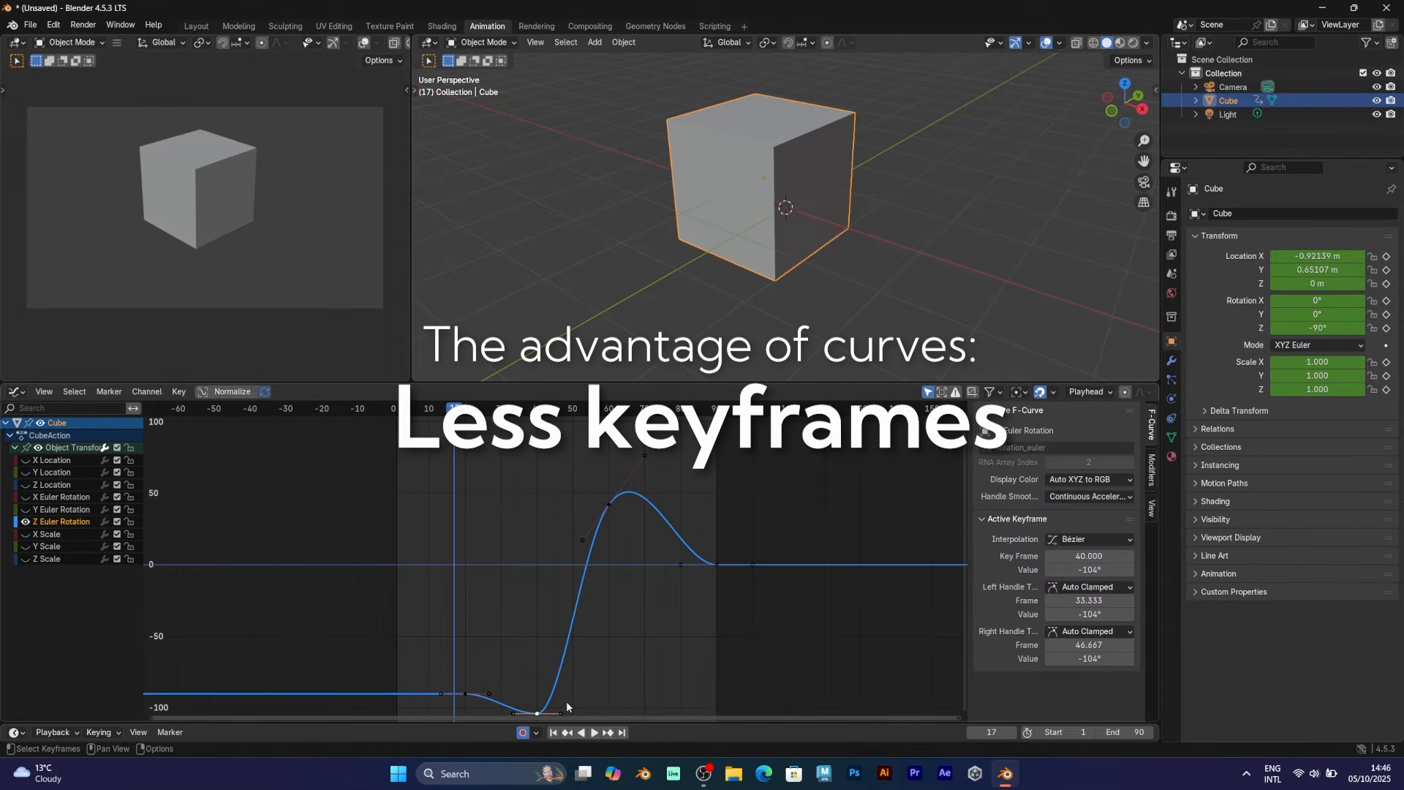
pyautogui.moveTo(566, 706); pyautogui.dragTo(549, 643)
pyautogui.press('space')
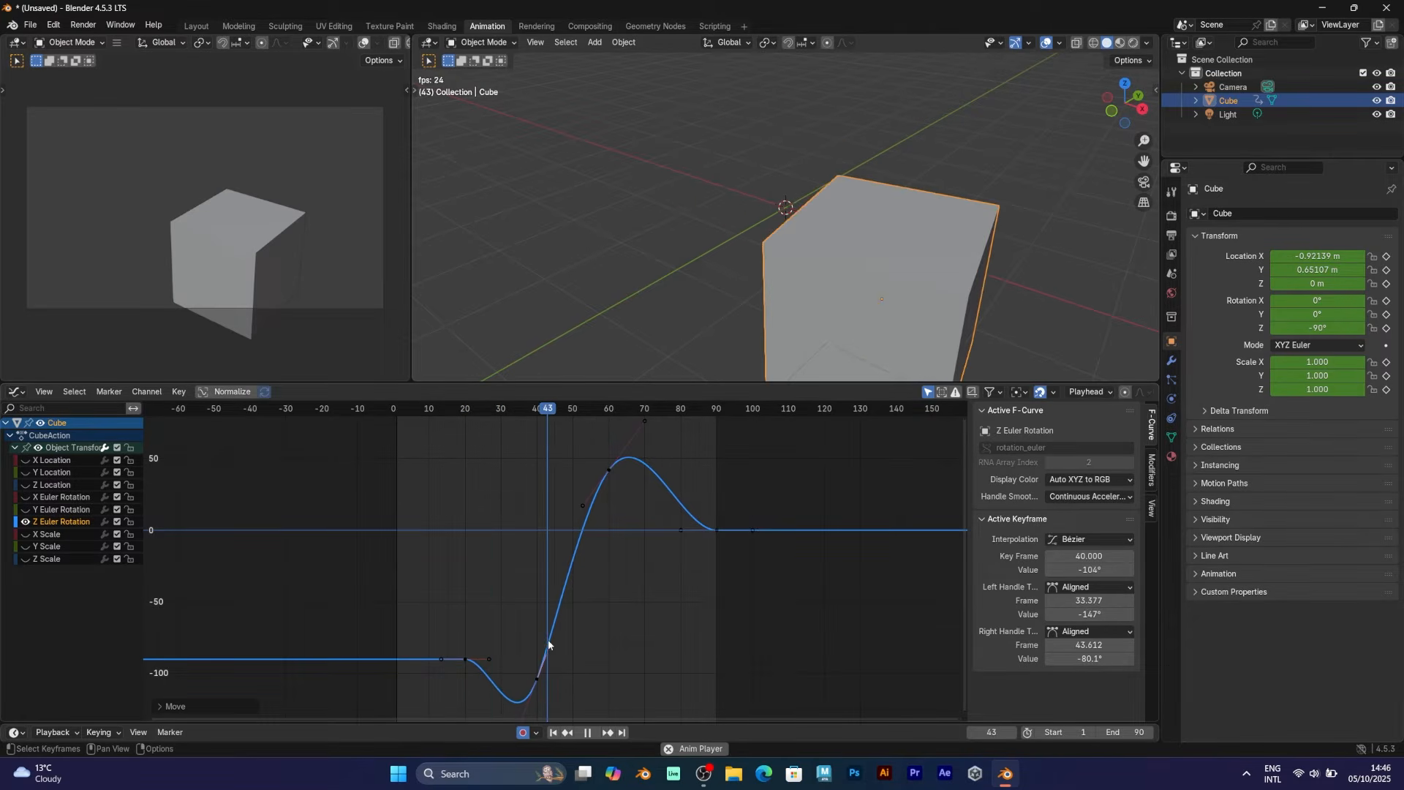
pyautogui.press('space')
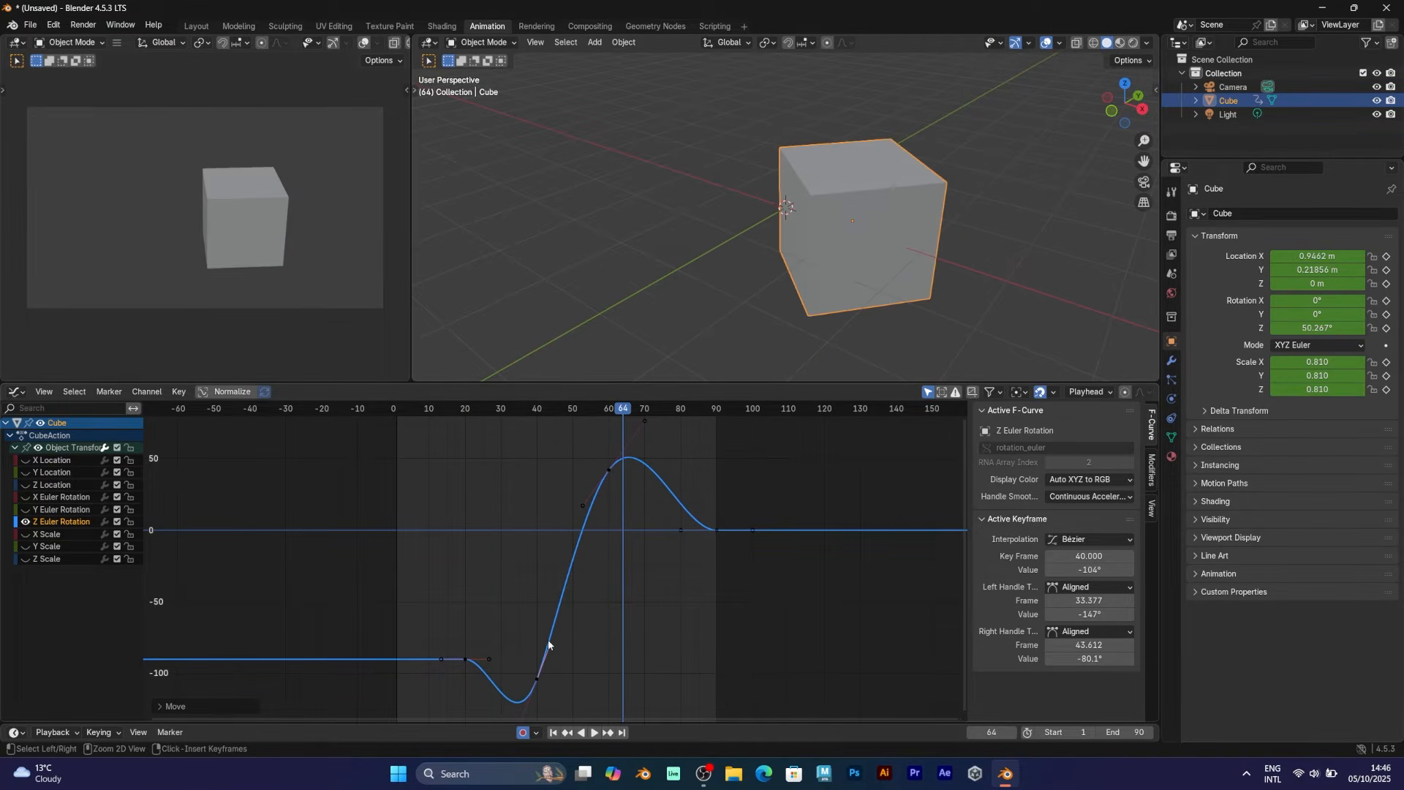
pyautogui.hotkey('ctrl', 'z')
pyautogui.hotkey('ctrl', 'z')
pyautogui.hotkey('ctrl', 'z')
pyautogui.hotkey('ctrl', 'z')
pyautogui.hotkey('ctrl', 'z')
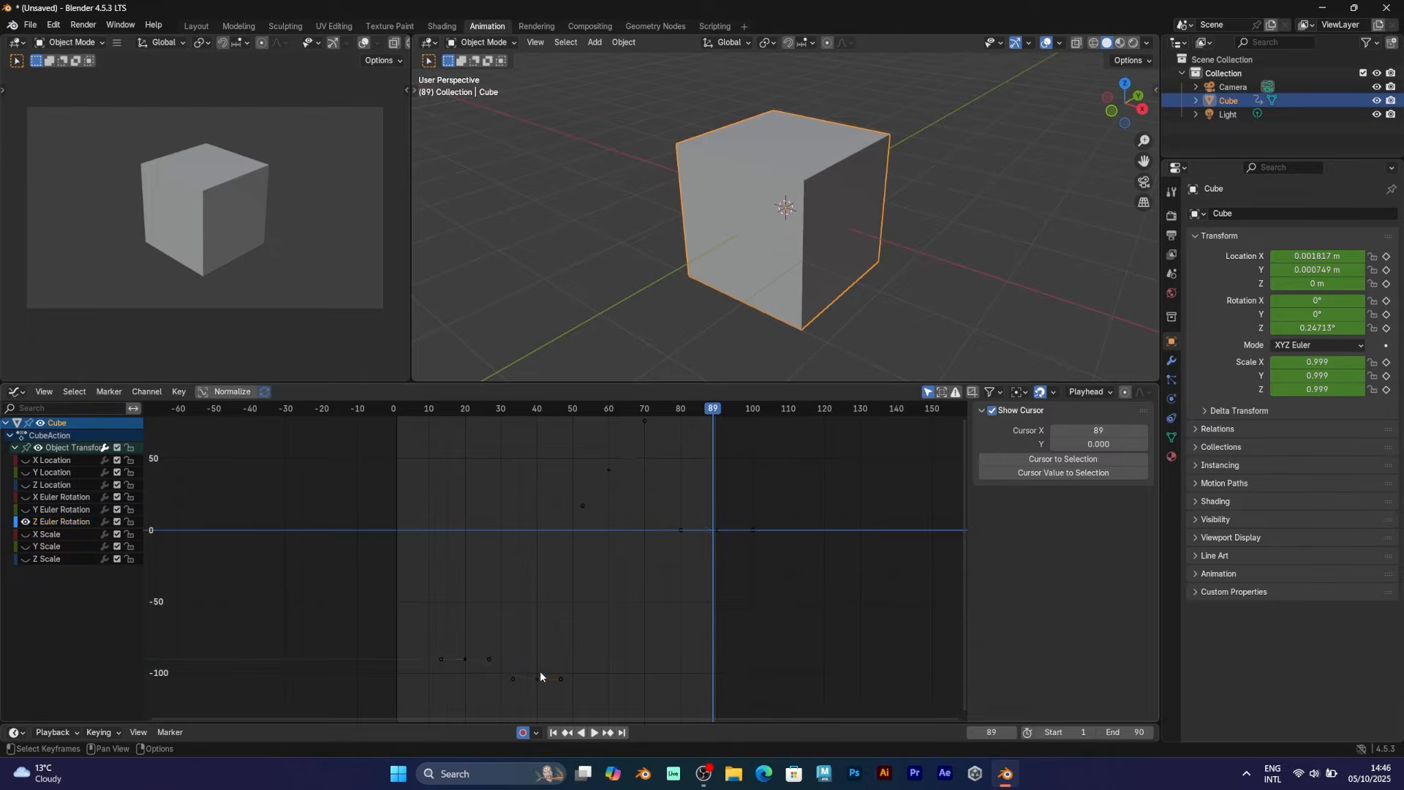
pyautogui.hotkey('ctrl', 'z')
# Reapply Free handles to the frame-40 keyframe and raise its left handle again
pyautogui.click(539, 676)
pyautogui.rightClick(537, 679)
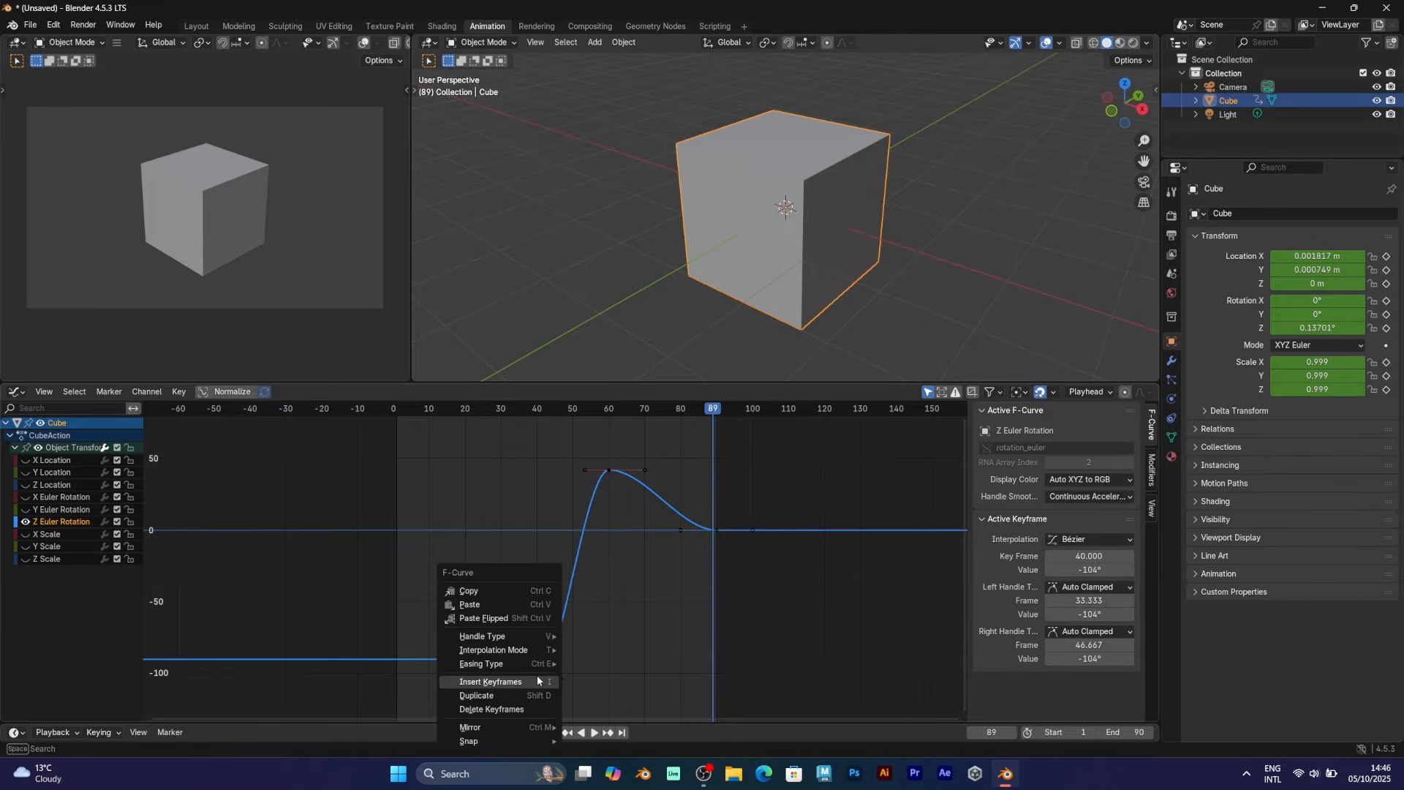
pyautogui.moveTo(547, 635)
pyautogui.click(591, 635)
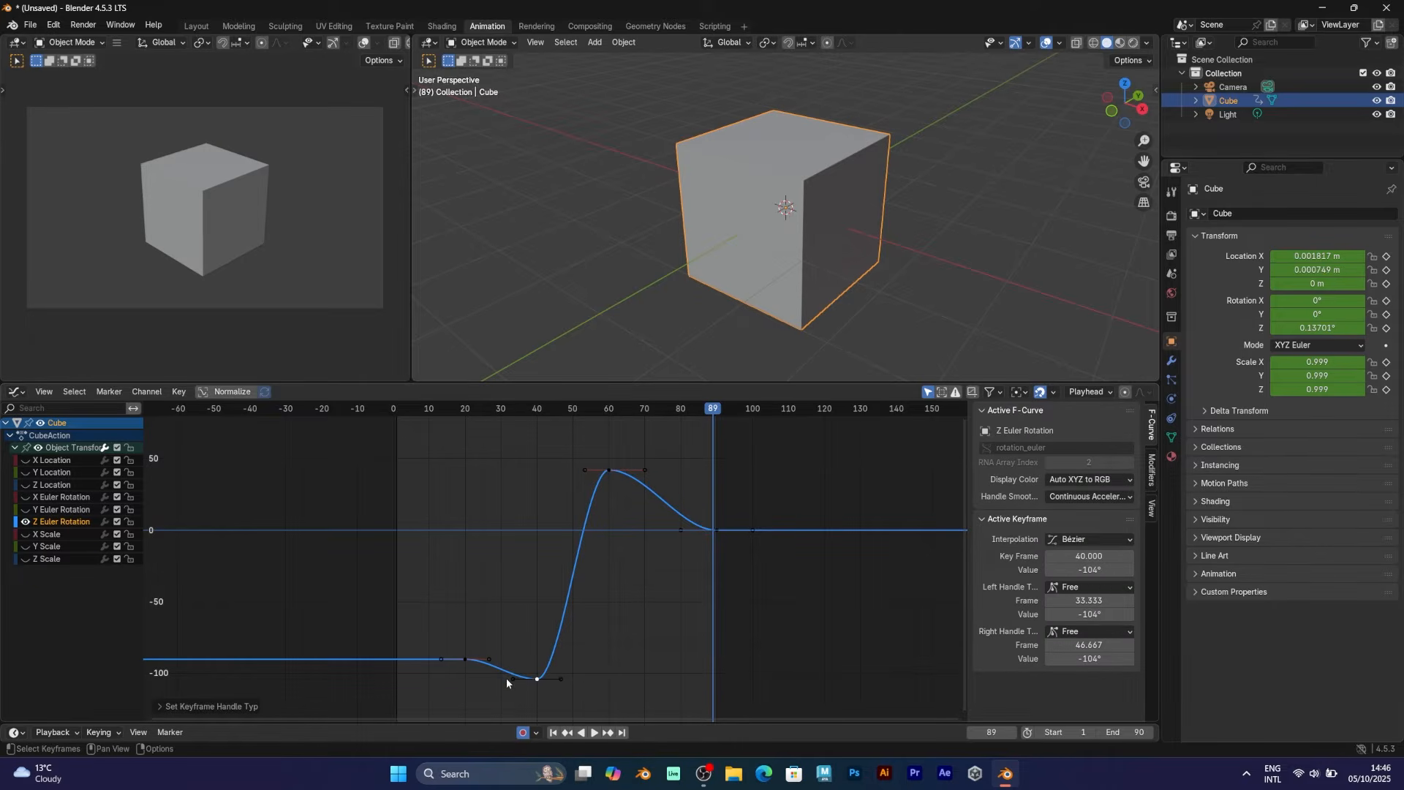
pyautogui.moveTo(507, 680); pyautogui.dragTo(548, 646)
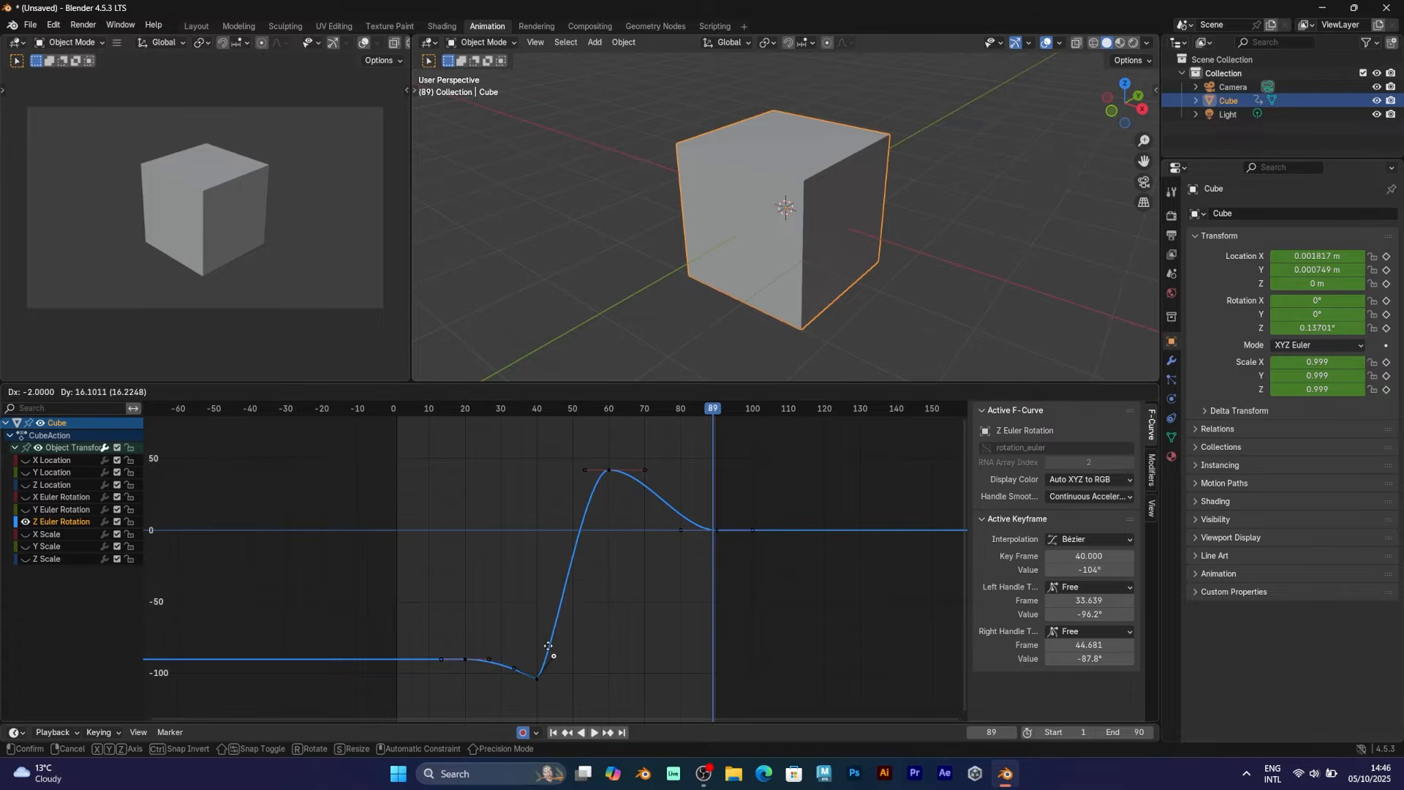
pyautogui.rightClick(609, 474)
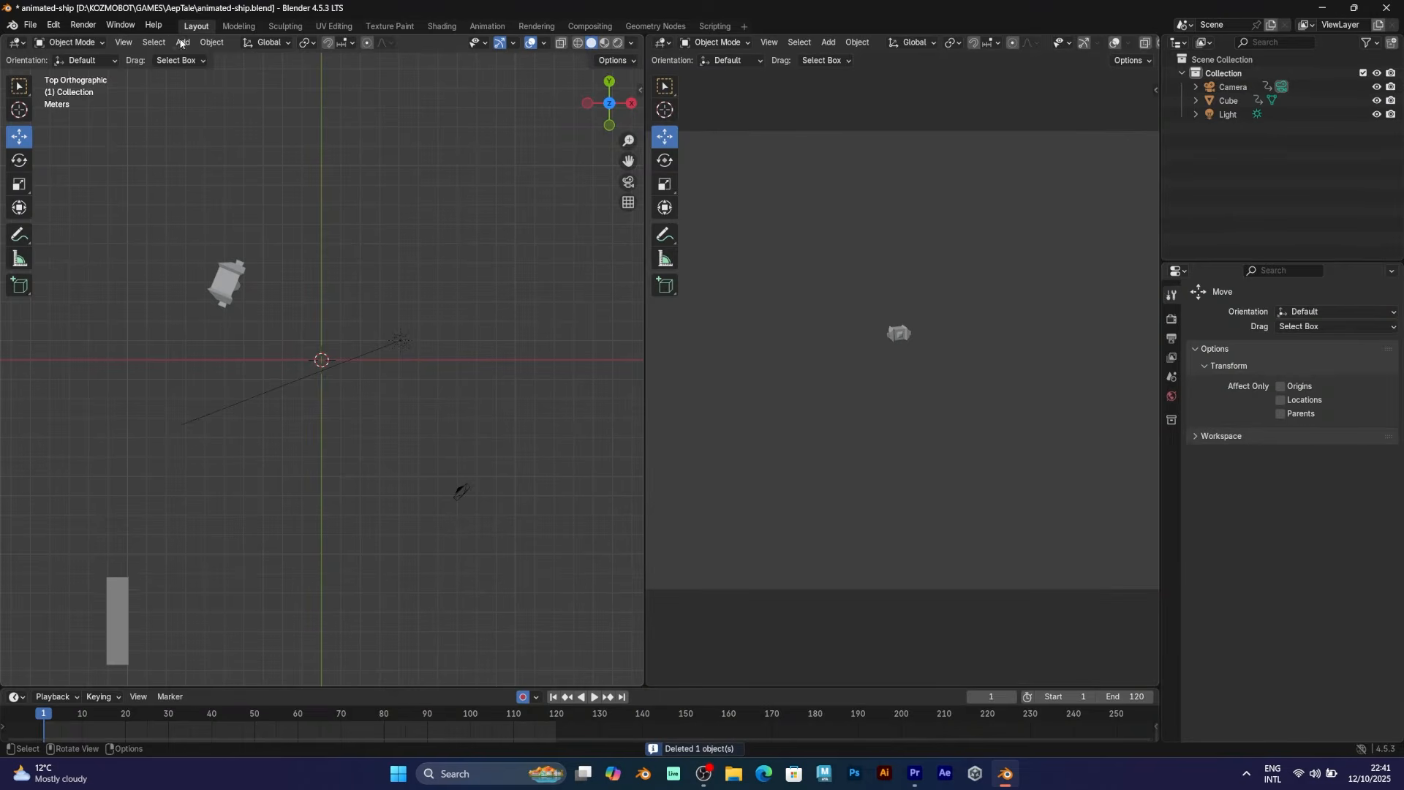
# Add a UV Sphere mesh to the scene
pyautogui.click(183, 42)
pyautogui.moveTo(212, 61)
pyautogui.click(329, 101)
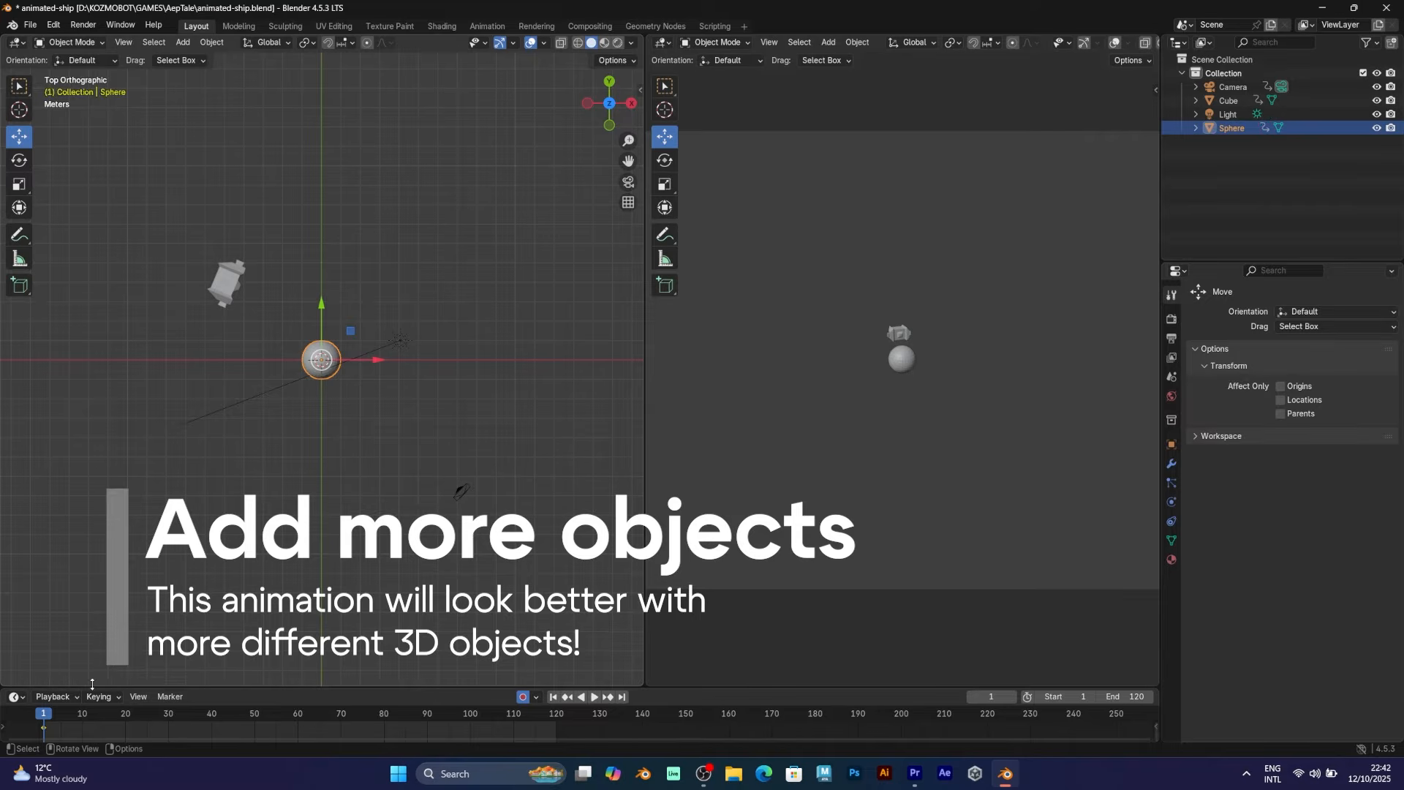
# At frame 20, scale the sphere up so Auto Keying records it
pyautogui.moveTo(79, 716); pyautogui.dragTo(125, 714)
pyautogui.press('s')
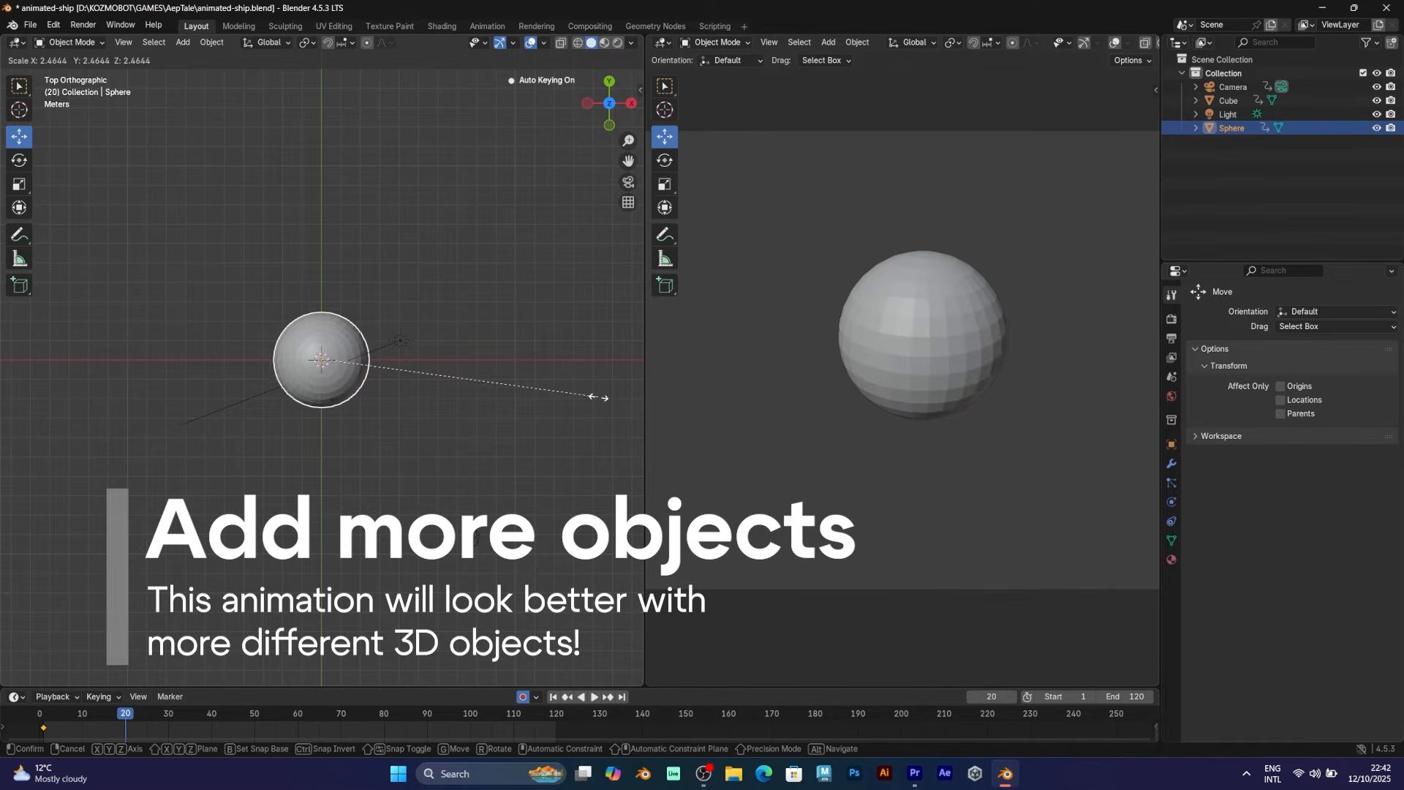
pyautogui.click(635, 398)
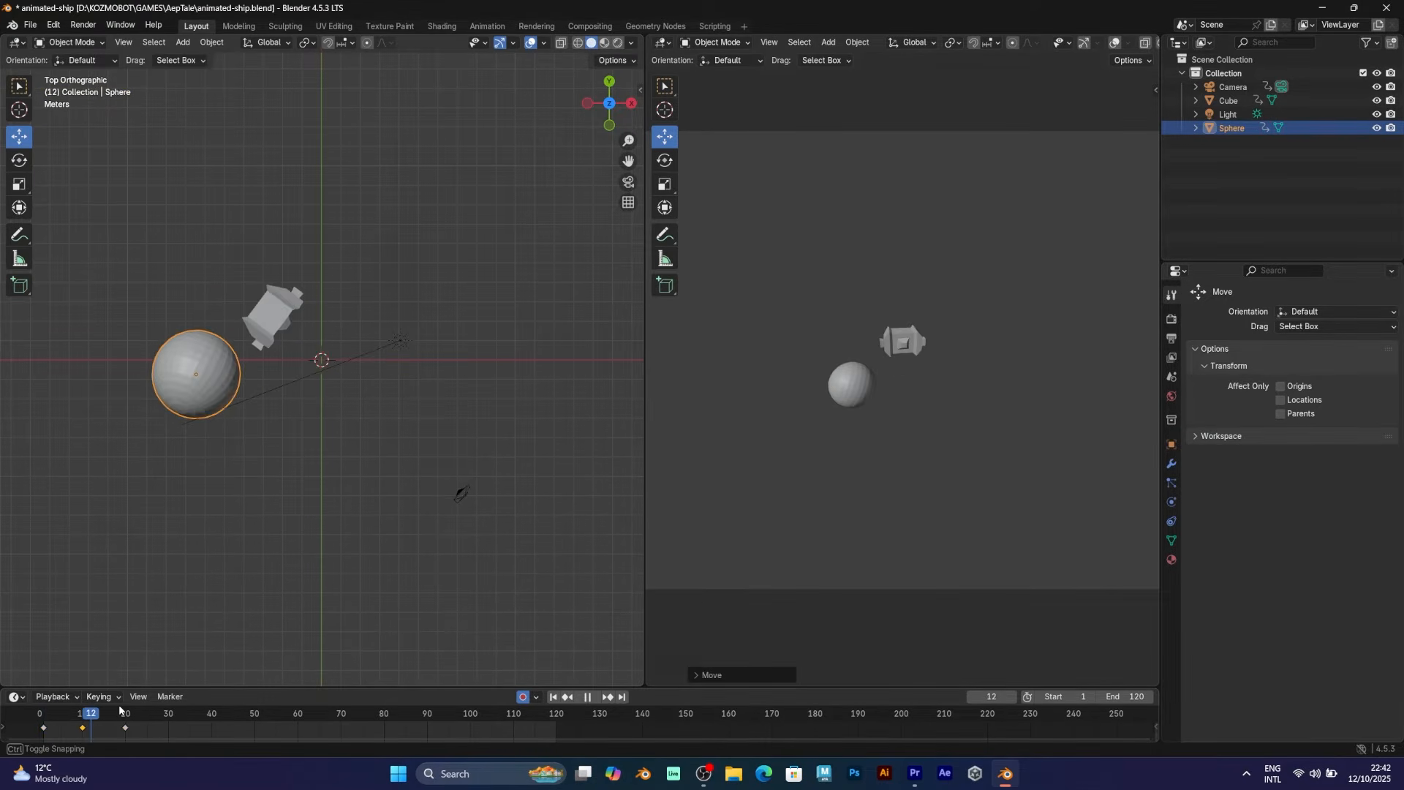
pyautogui.press('space')
pyautogui.scroll(-3, 907, 422)
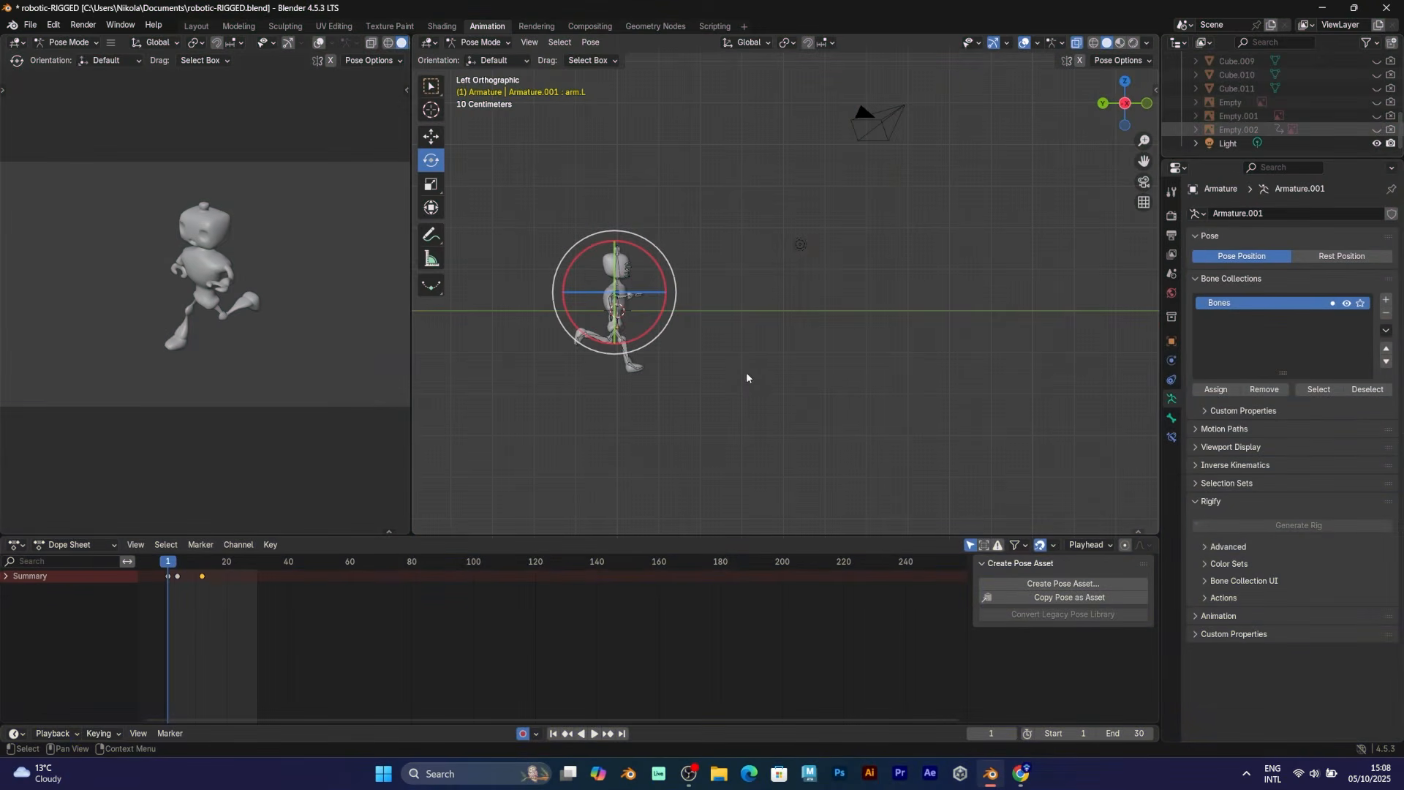
# Center the running robot in the side view and set the animation end frame to 24
pyautogui.keyDown('shift'); pyautogui.moveTo(649, 321); pyautogui.dragTo(912, 284, button='middle'); pyautogui.keyUp('shift')
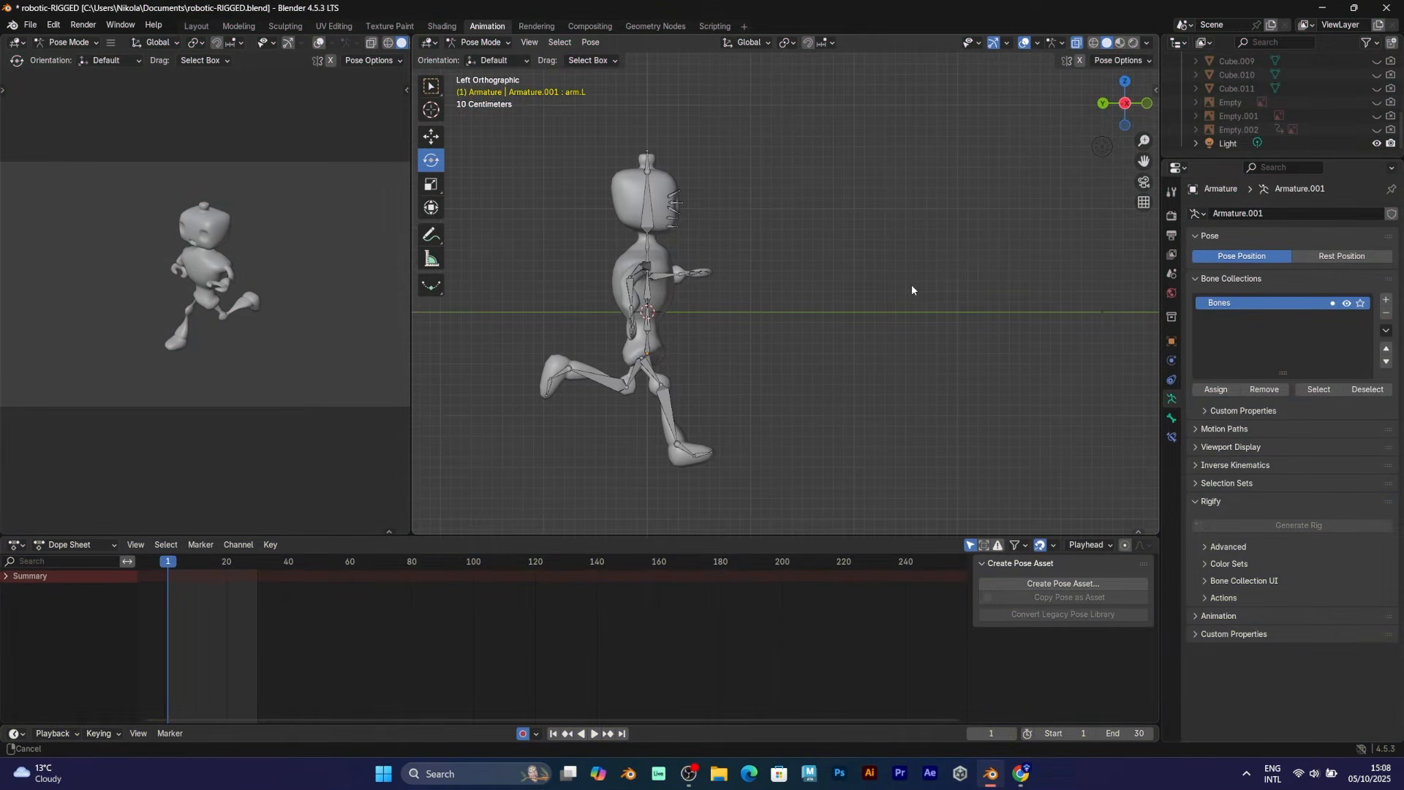
pyautogui.keyDown('shift'); pyautogui.moveTo(683, 374); pyautogui.dragTo(762, 354, button='middle'); pyautogui.keyUp('shift')
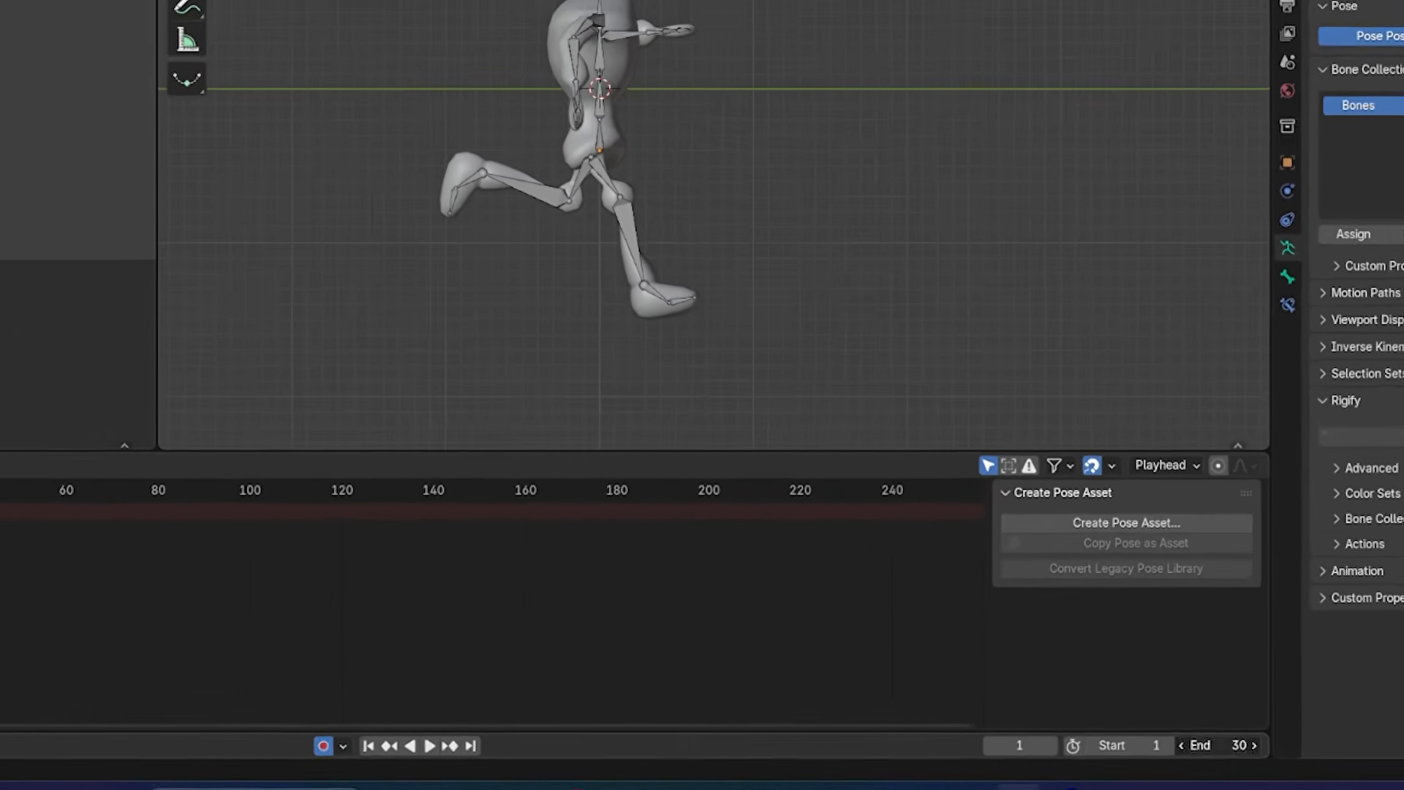
pyautogui.click(1139, 734)
pyautogui.write('24')
pyautogui.press('Return')
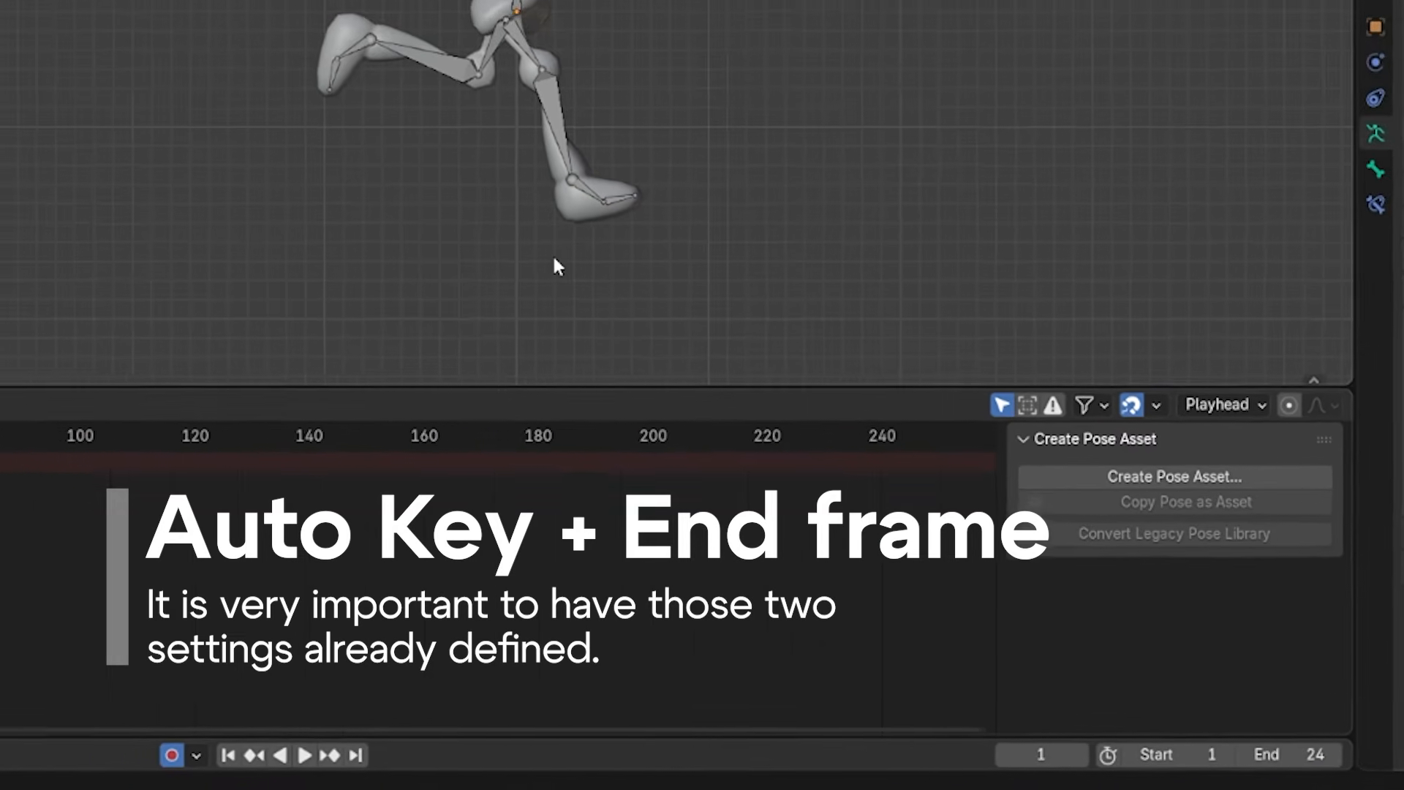
# Play and scrub through the 24-frame run cycle, then select the leg.L bone
pyautogui.press('space')
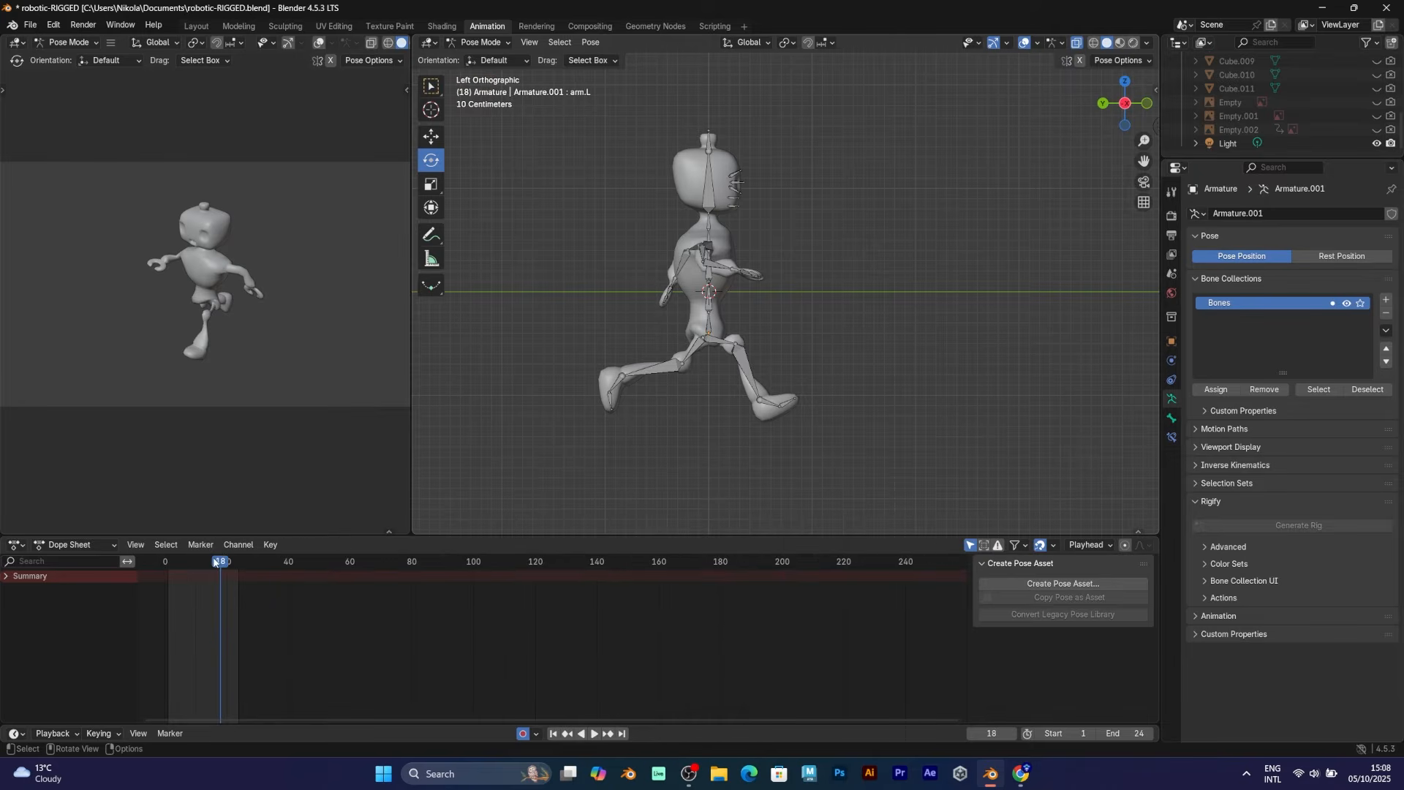
pyautogui.moveTo(176, 568); pyautogui.dragTo(208, 566)
pyautogui.press('space')
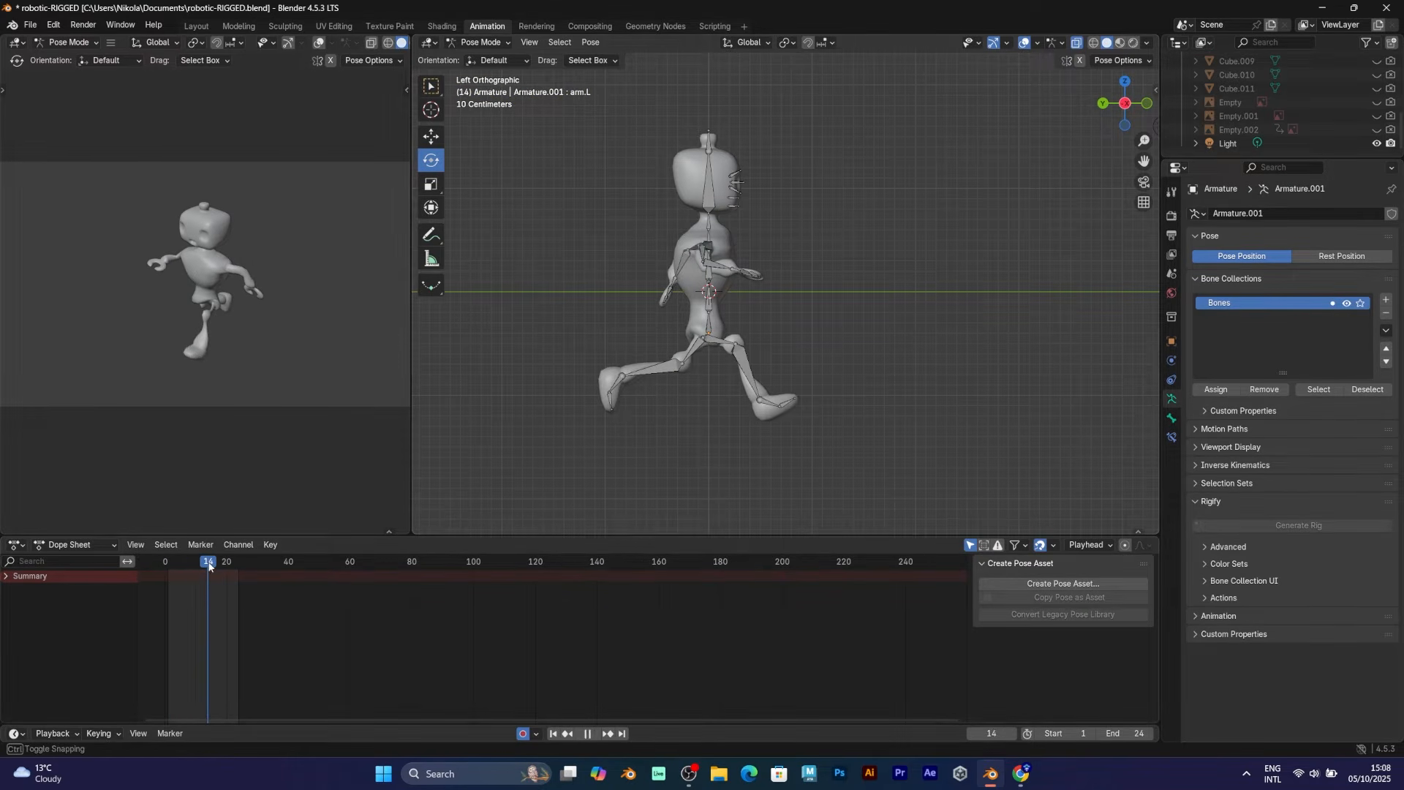
pyautogui.click(741, 342)
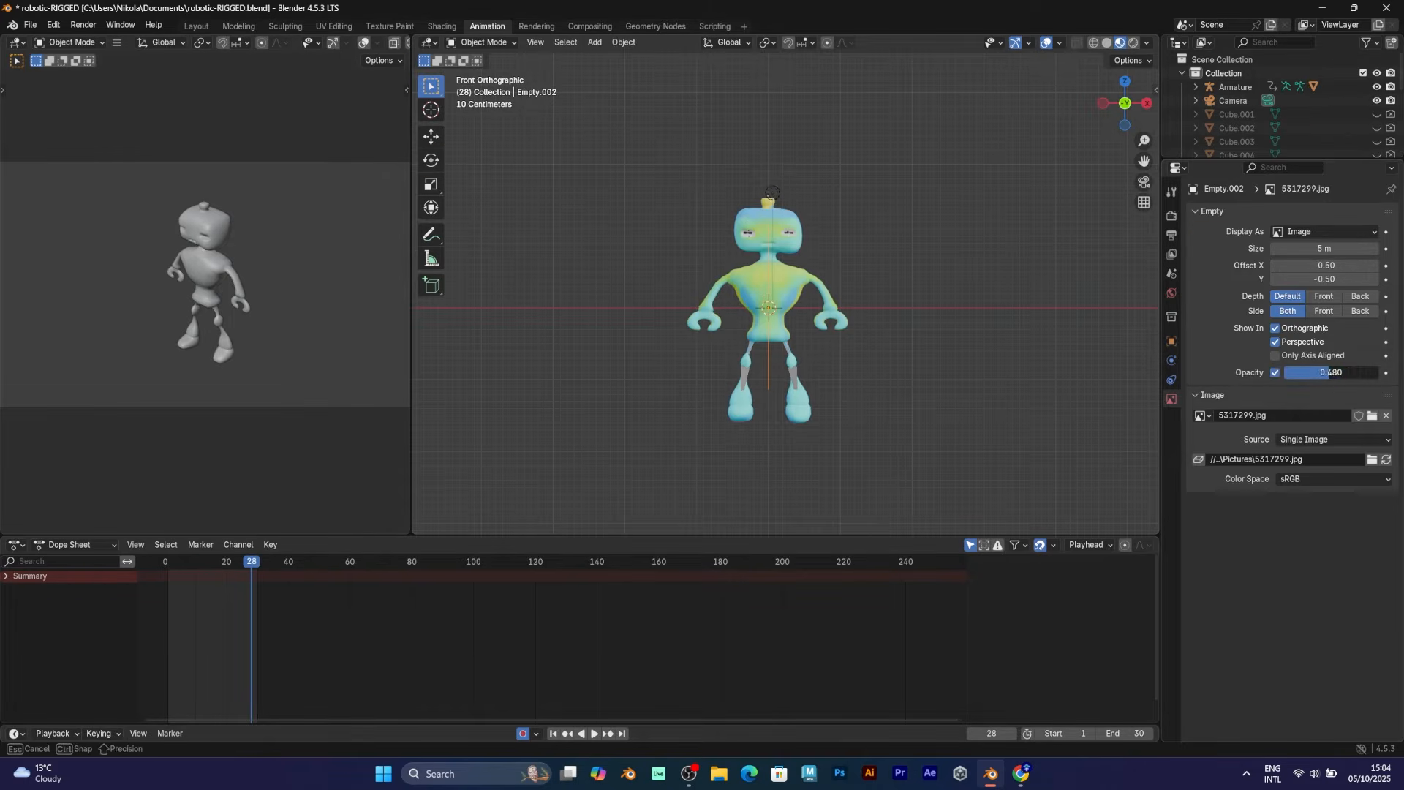
# Add 5317299.jpg from the Pictures folder as a reference image
pyautogui.press('r')
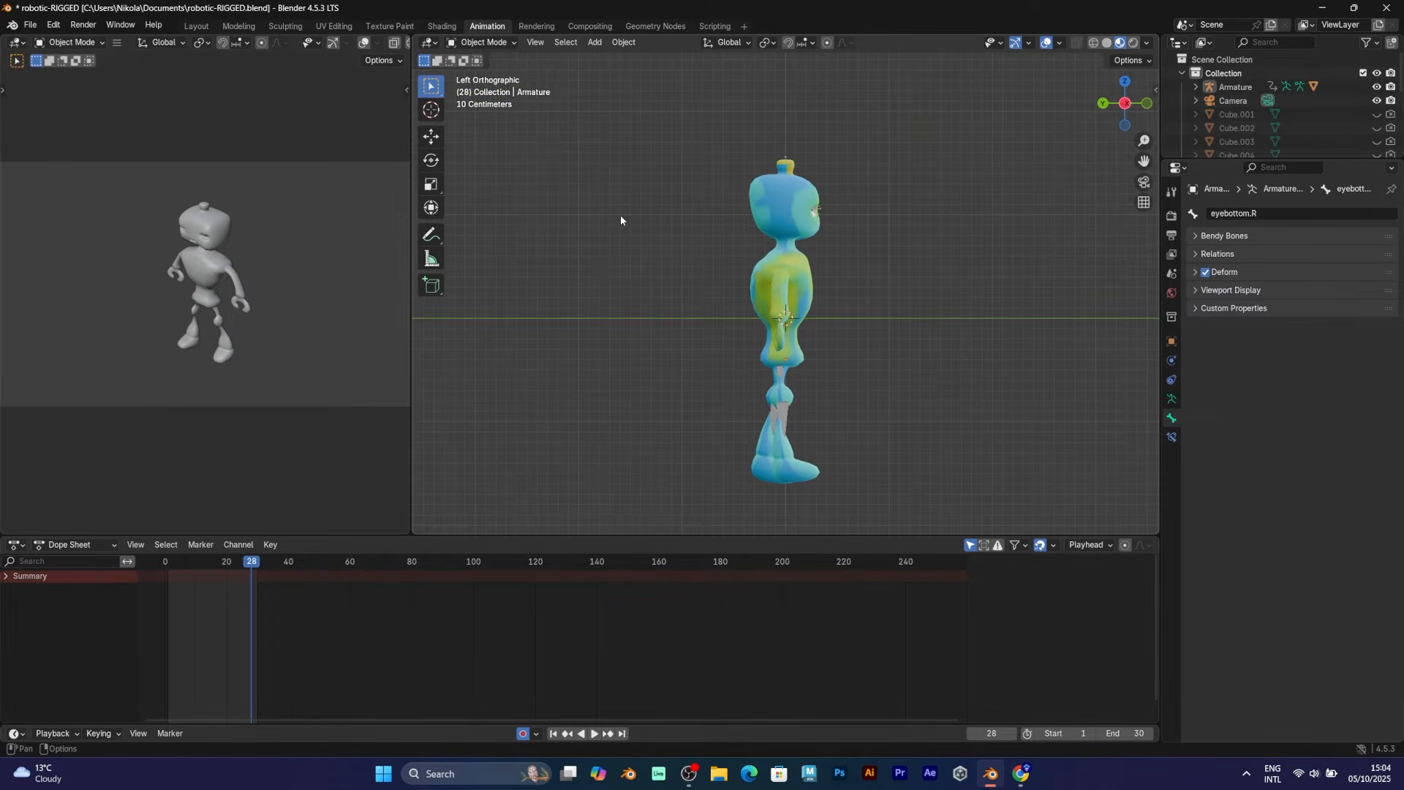
pyautogui.click(594, 43)
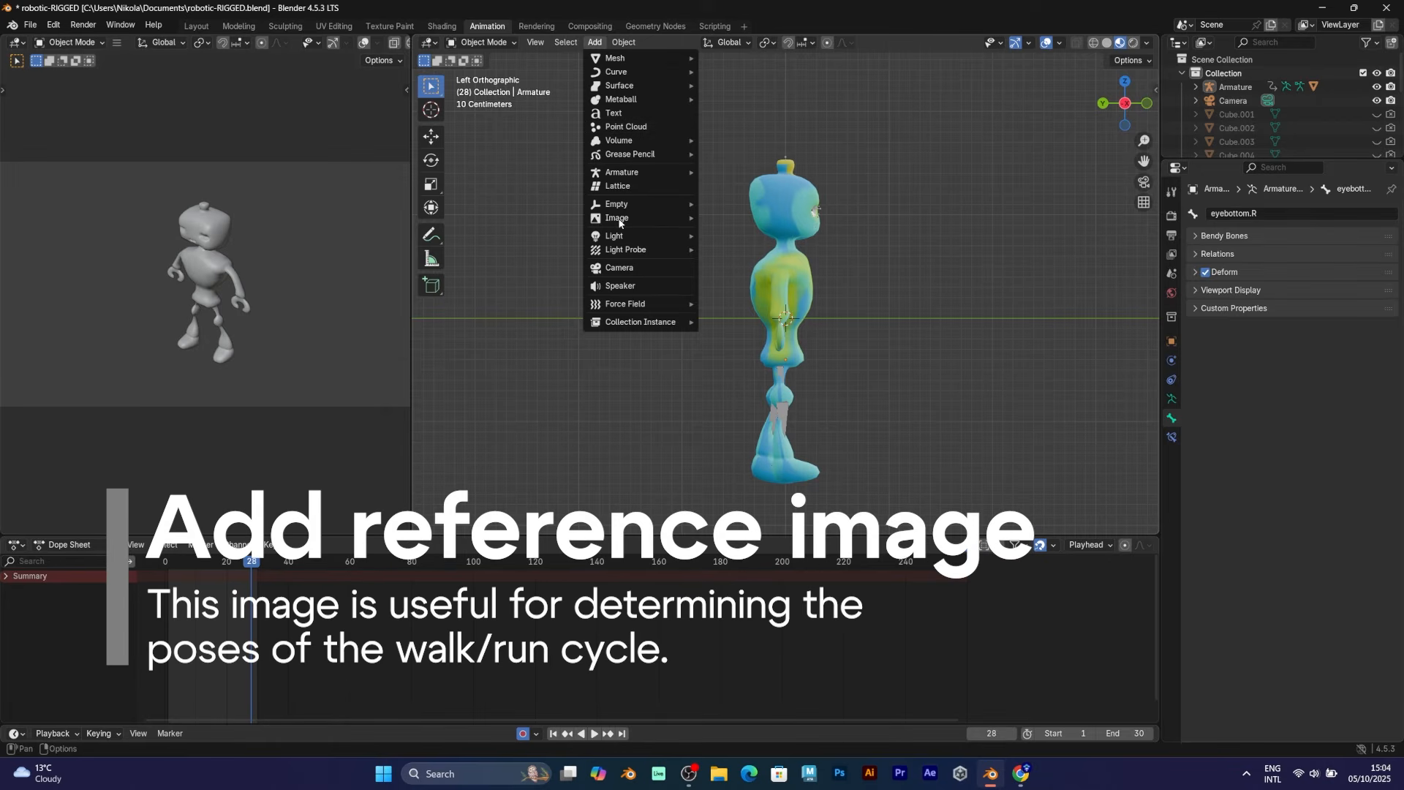
pyautogui.moveTo(617, 219)
pyautogui.click(779, 217)
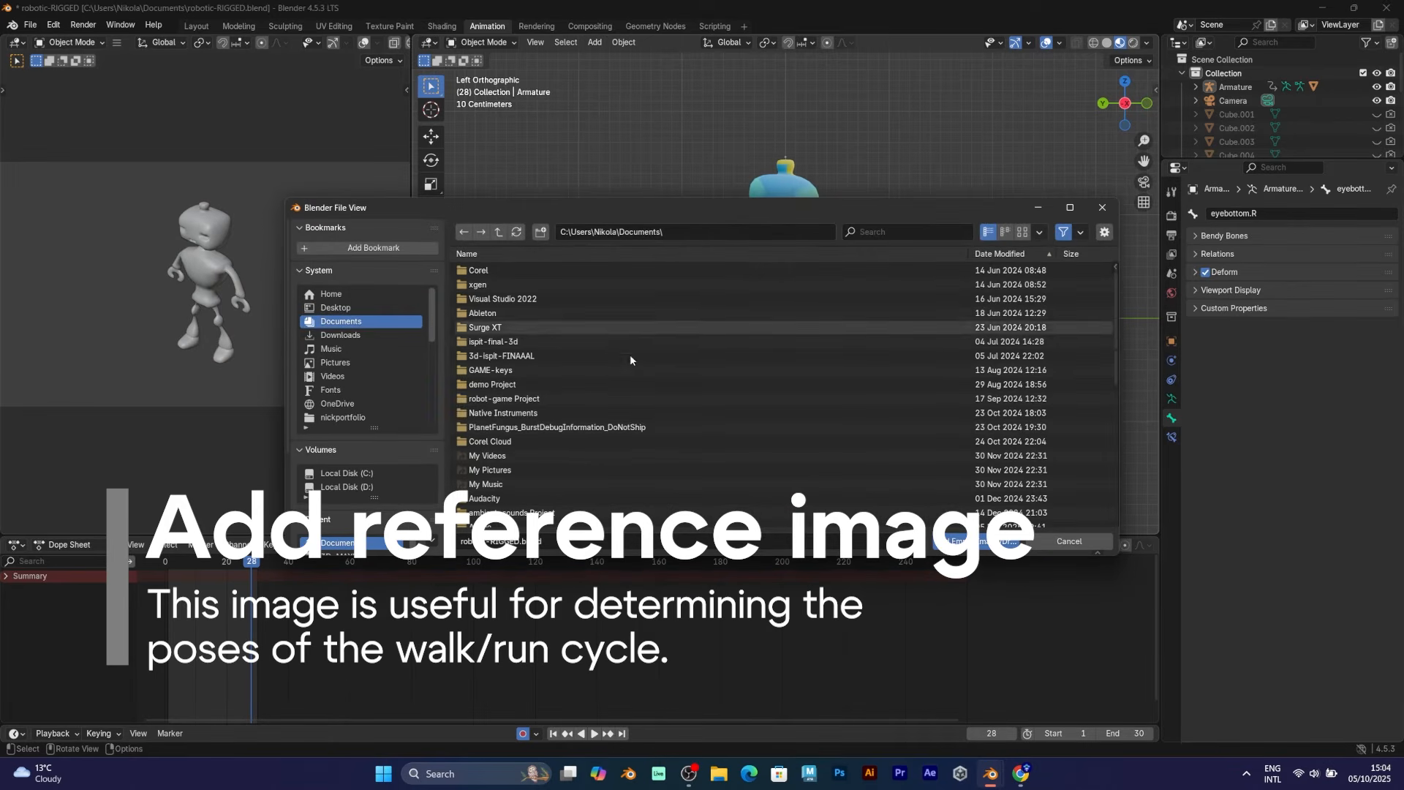
pyautogui.scroll(-5, 630, 354)
pyautogui.click(335, 362)
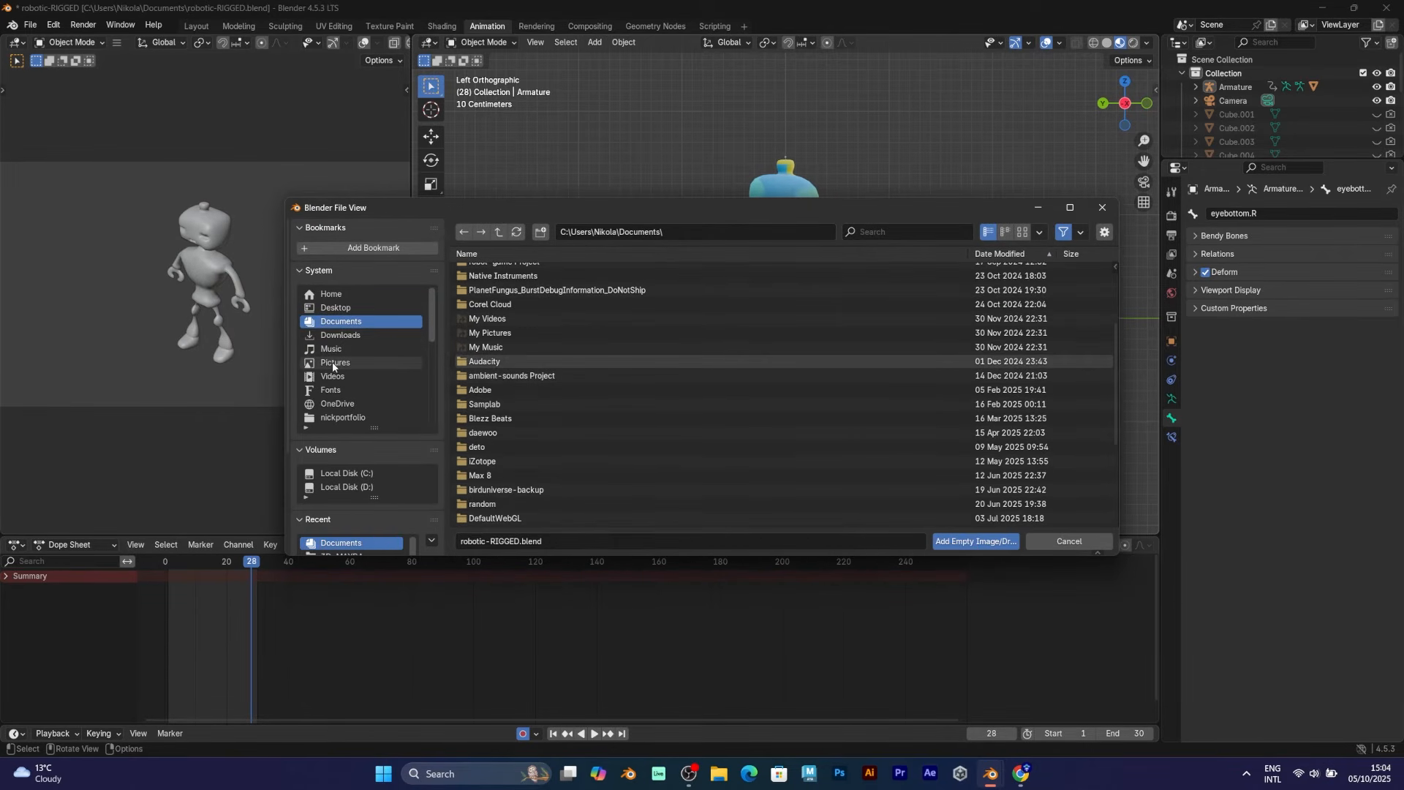
pyautogui.click(1047, 253)
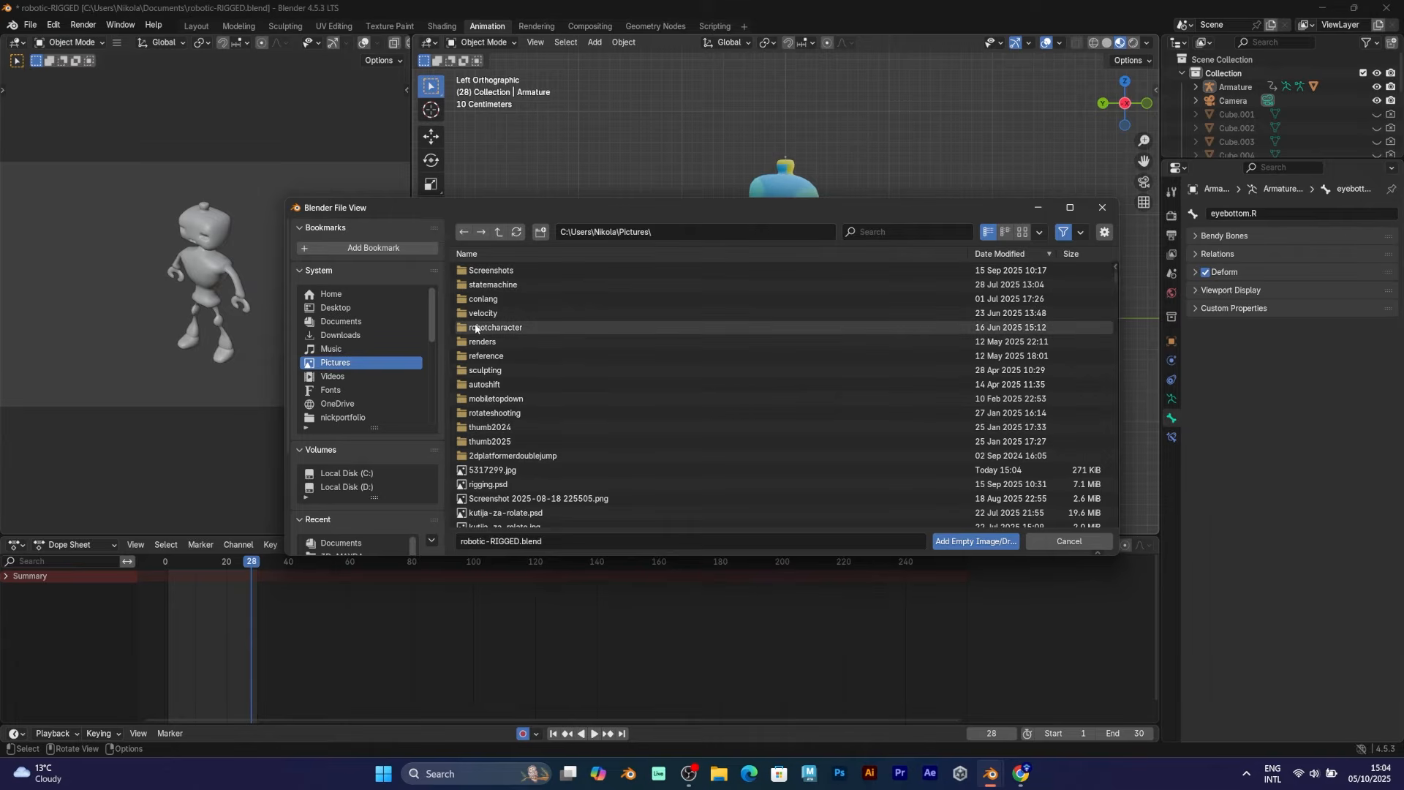
pyautogui.doubleClick(1009, 469)
pyautogui.click(888, 366)
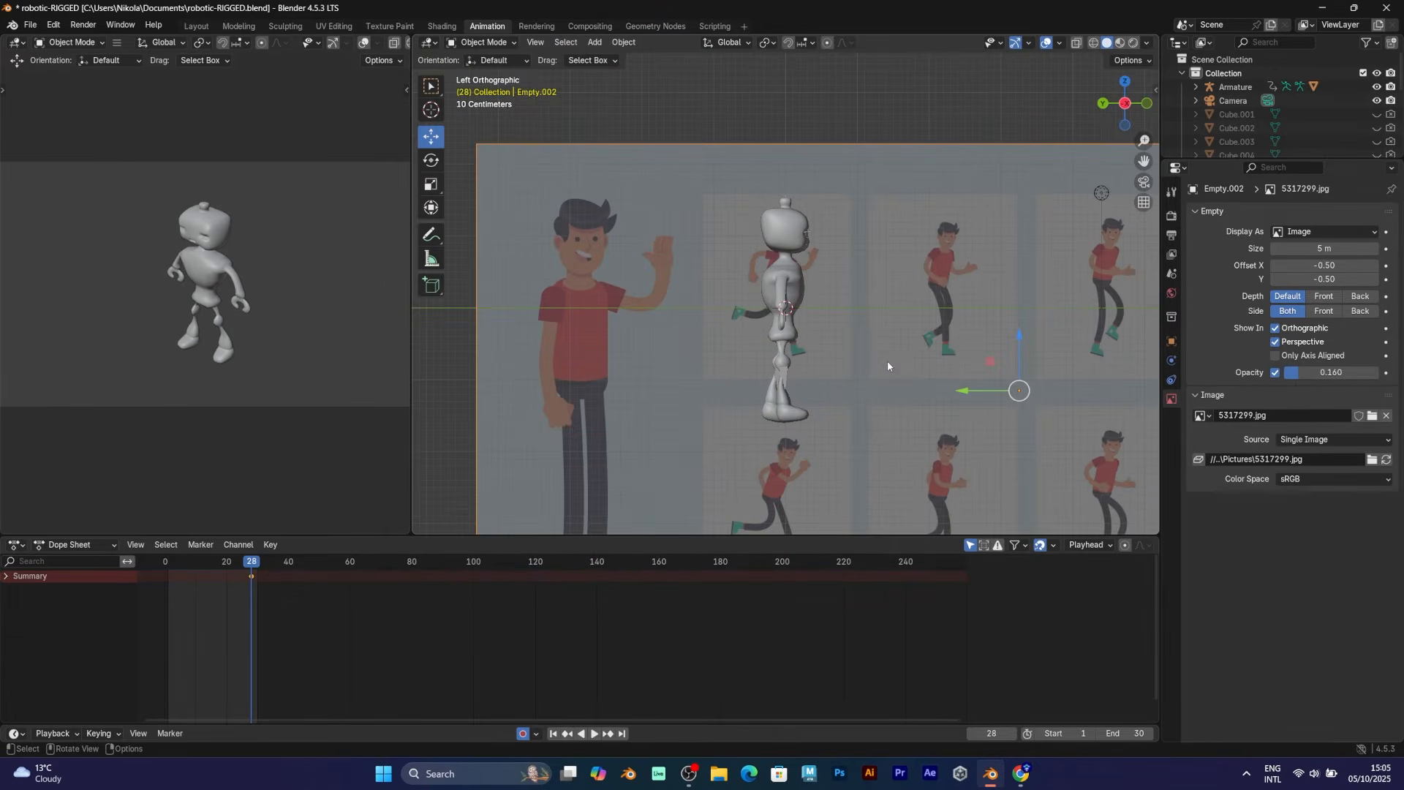
# Scale up the reference image and move it beside the robot
pyautogui.press('s')
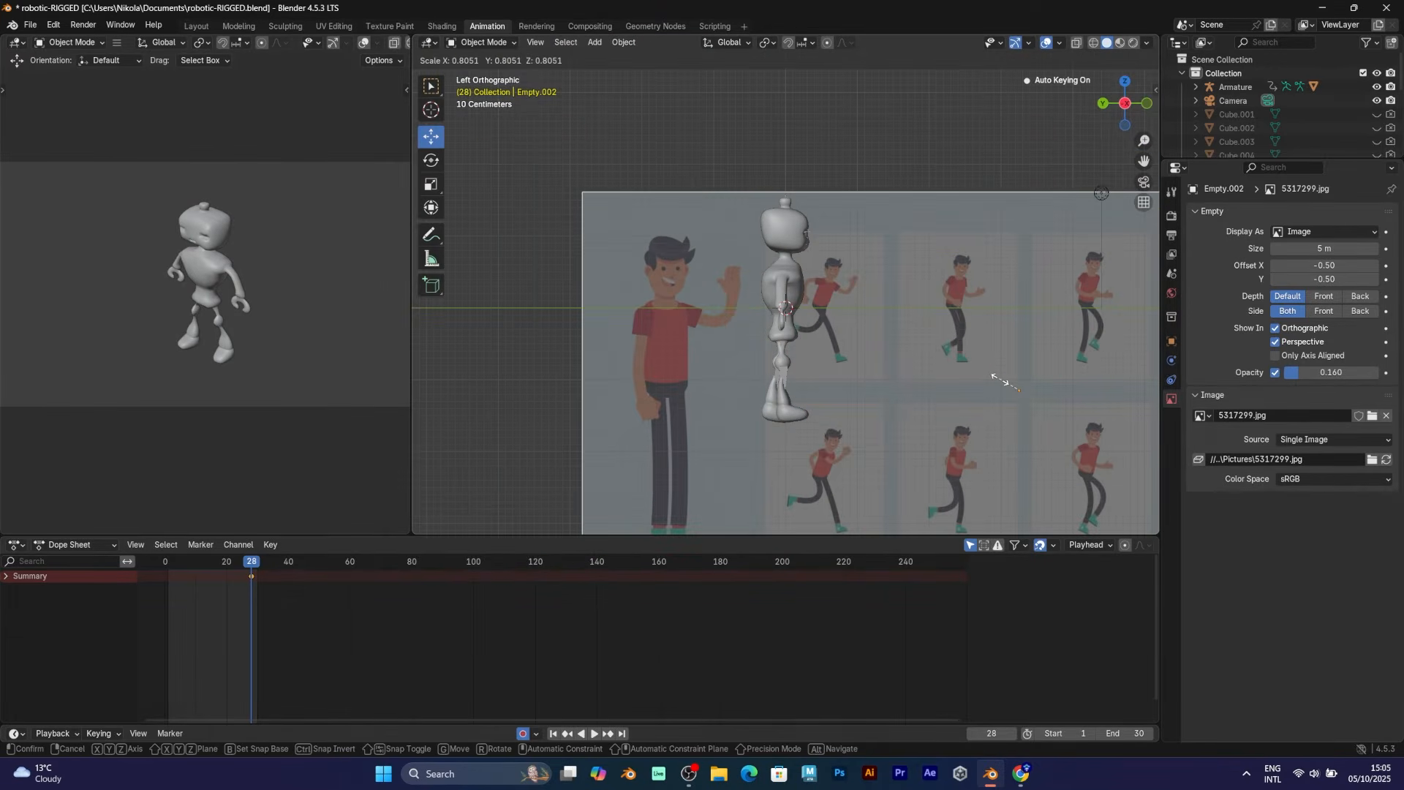
pyautogui.click(973, 376)
pyautogui.press('g')
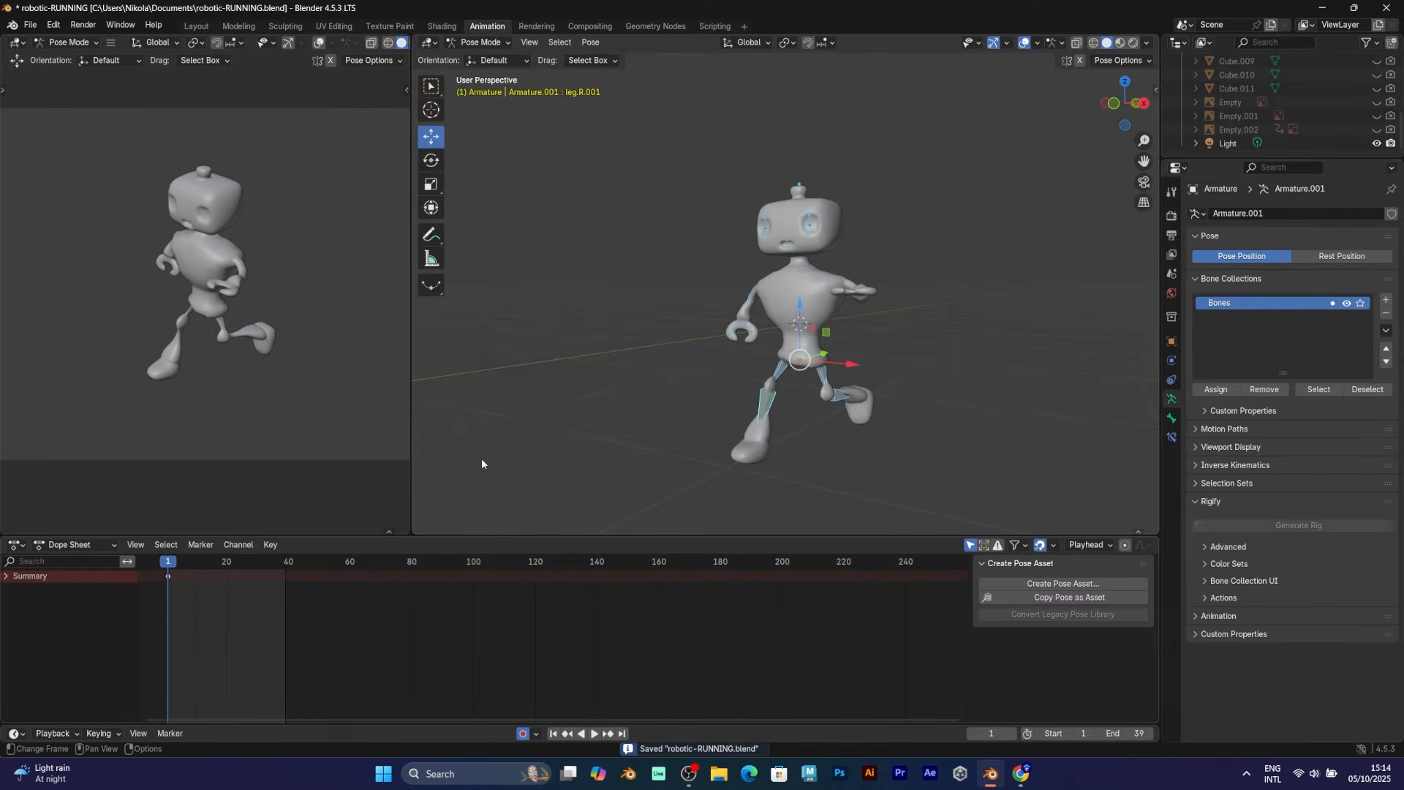
# Play the existing run animation, then clear the bones back to the rest pose with Alt+R
pyautogui.press('space')
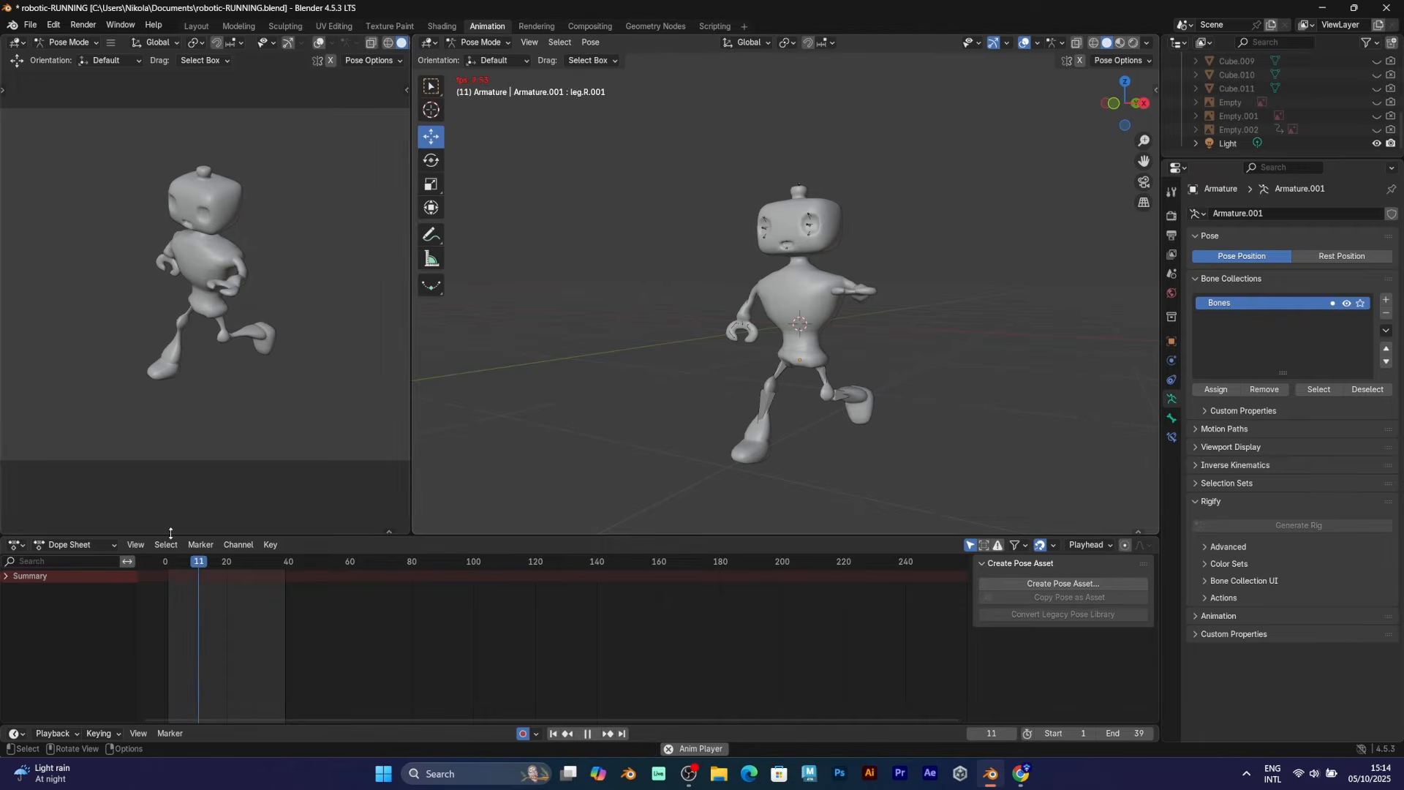
pyautogui.press('Escape')
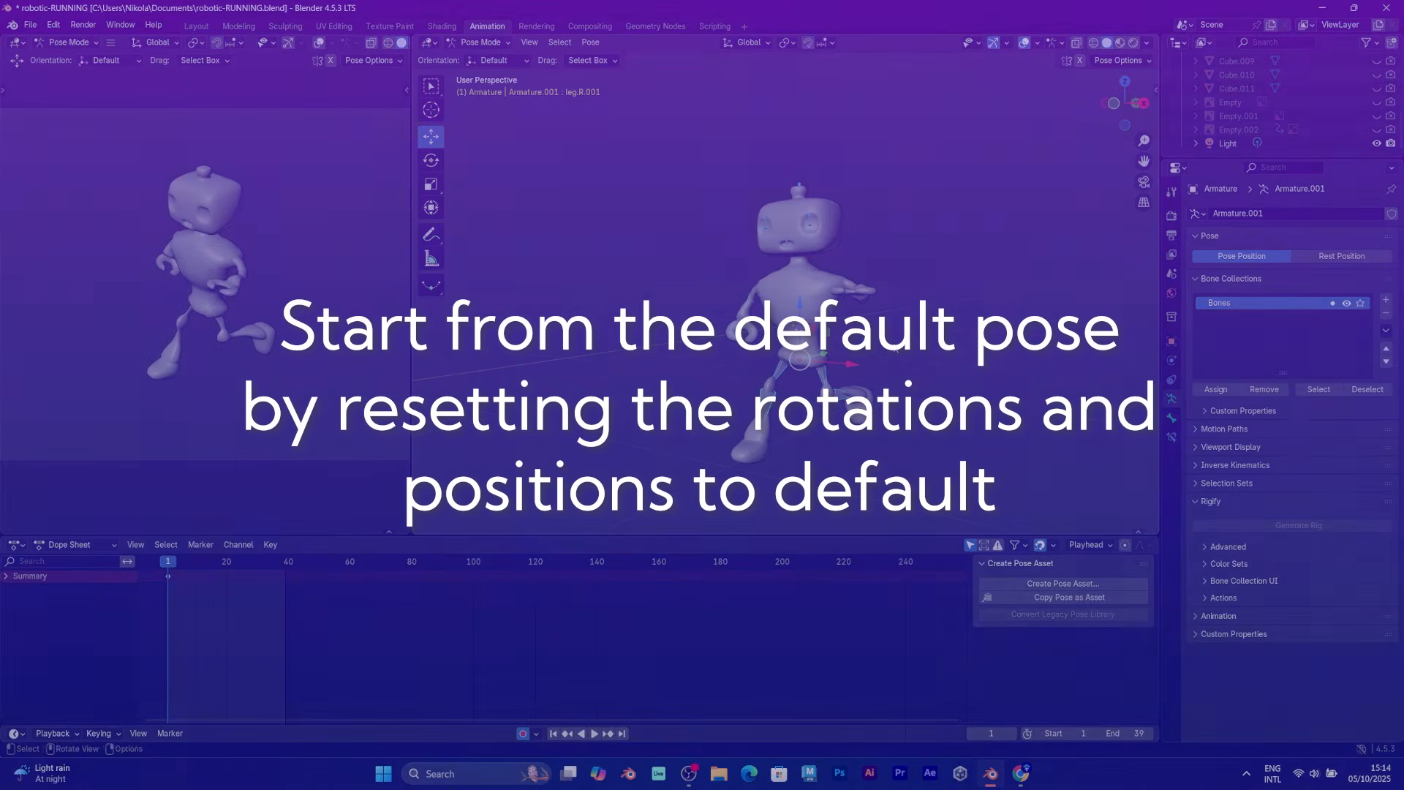
pyautogui.hotkey('alt', 'r')
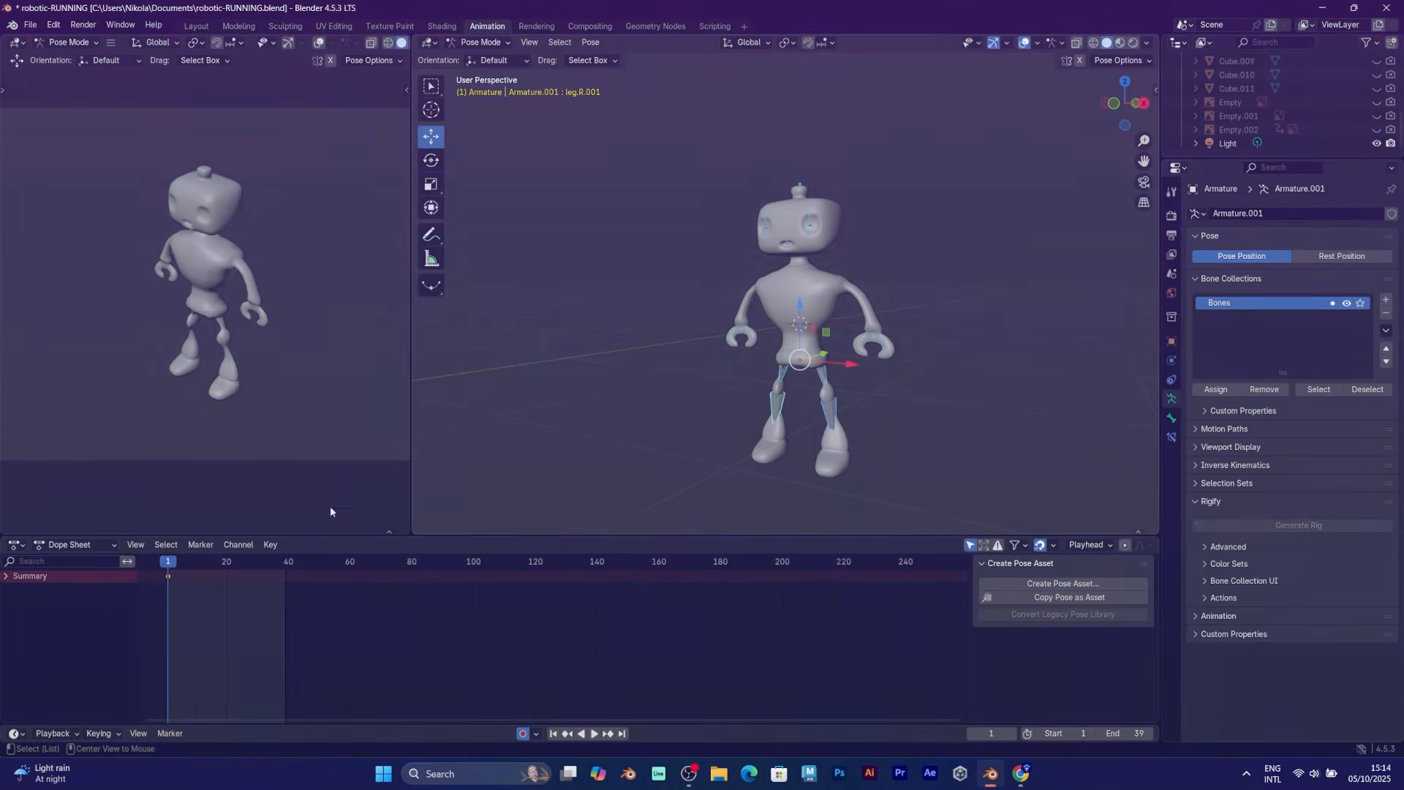
pyautogui.press('space')
# At frame 9, turn the torso and swing the left and right legs into a stride
pyautogui.moveTo(191, 564); pyautogui.dragTo(193, 564)
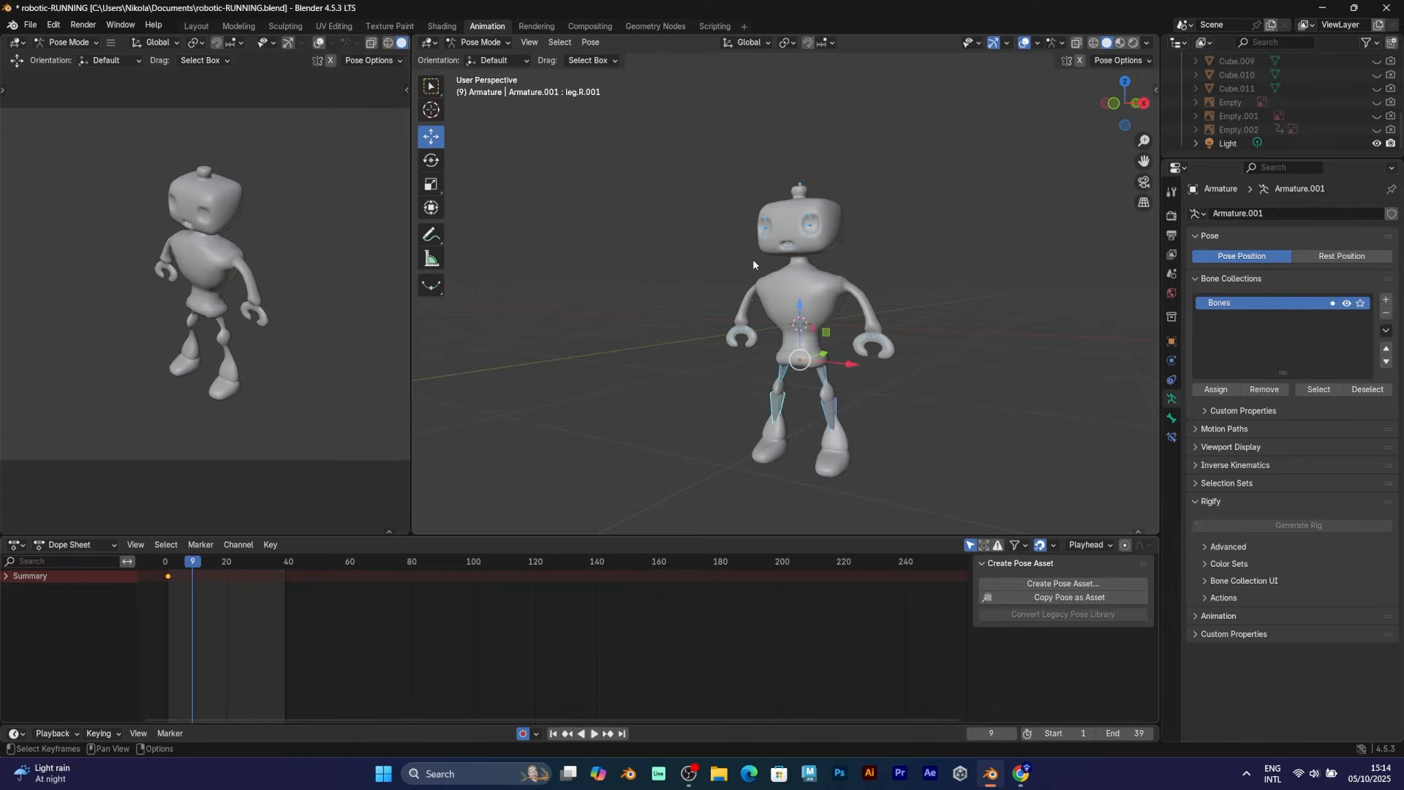
pyautogui.moveTo(849, 351); pyautogui.dragTo(912, 355)
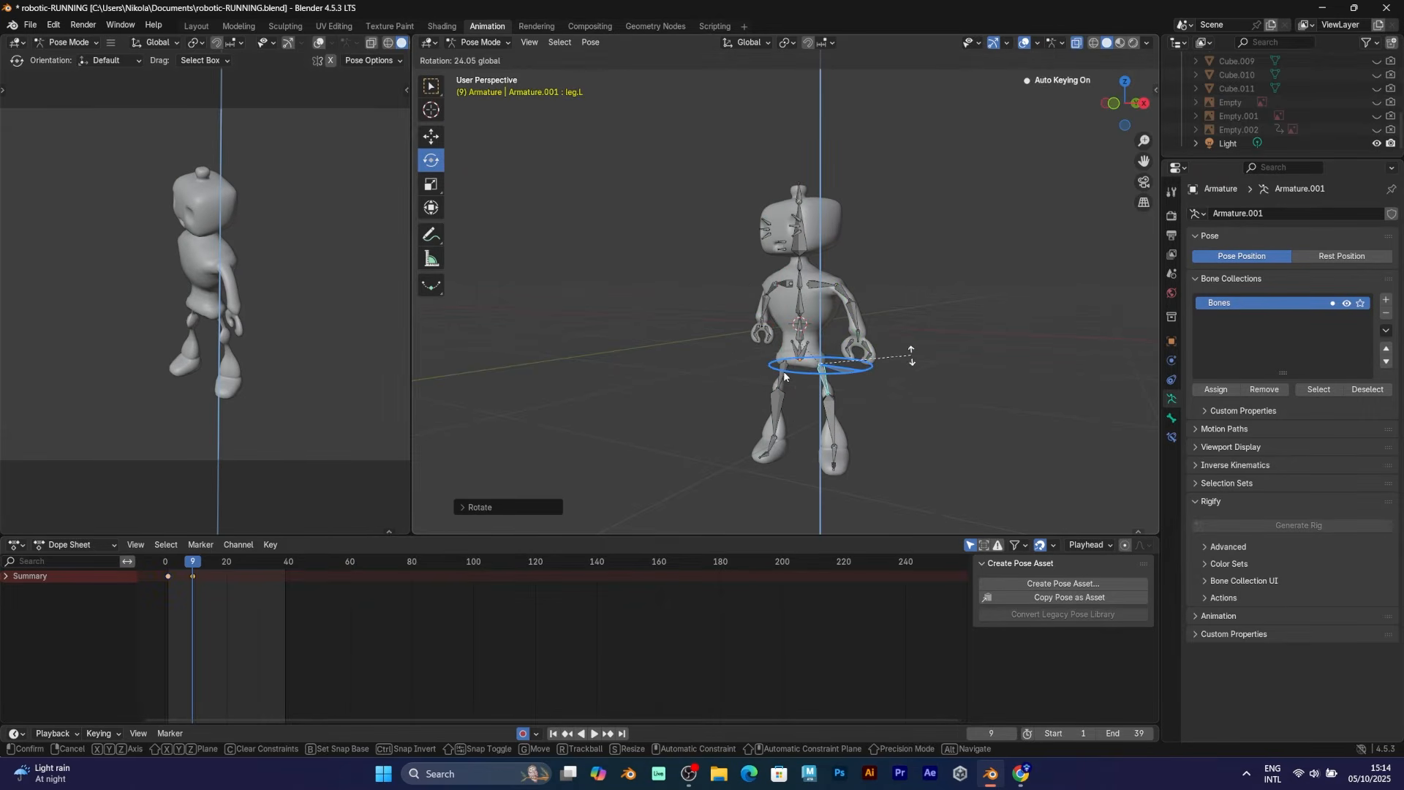
pyautogui.click(781, 379)
pyautogui.moveTo(784, 374); pyautogui.dragTo(747, 375)
pyautogui.moveTo(841, 377); pyautogui.dragTo(984, 381, button='middle')
# Bend the right forearm and swing and bend the left arm for the frame 9 pose
pyautogui.click(642, 313)
pyautogui.moveTo(673, 294); pyautogui.dragTo(661, 196)
pyautogui.moveTo(653, 272); pyautogui.dragTo(650, 255)
pyautogui.moveTo(849, 292); pyautogui.dragTo(739, 300, button='middle')
pyautogui.click(861, 295)
pyautogui.moveTo(813, 268); pyautogui.dragTo(815, 309)
pyautogui.moveTo(842, 311); pyautogui.dragTo(637, 315, button='middle')
pyautogui.click(763, 354)
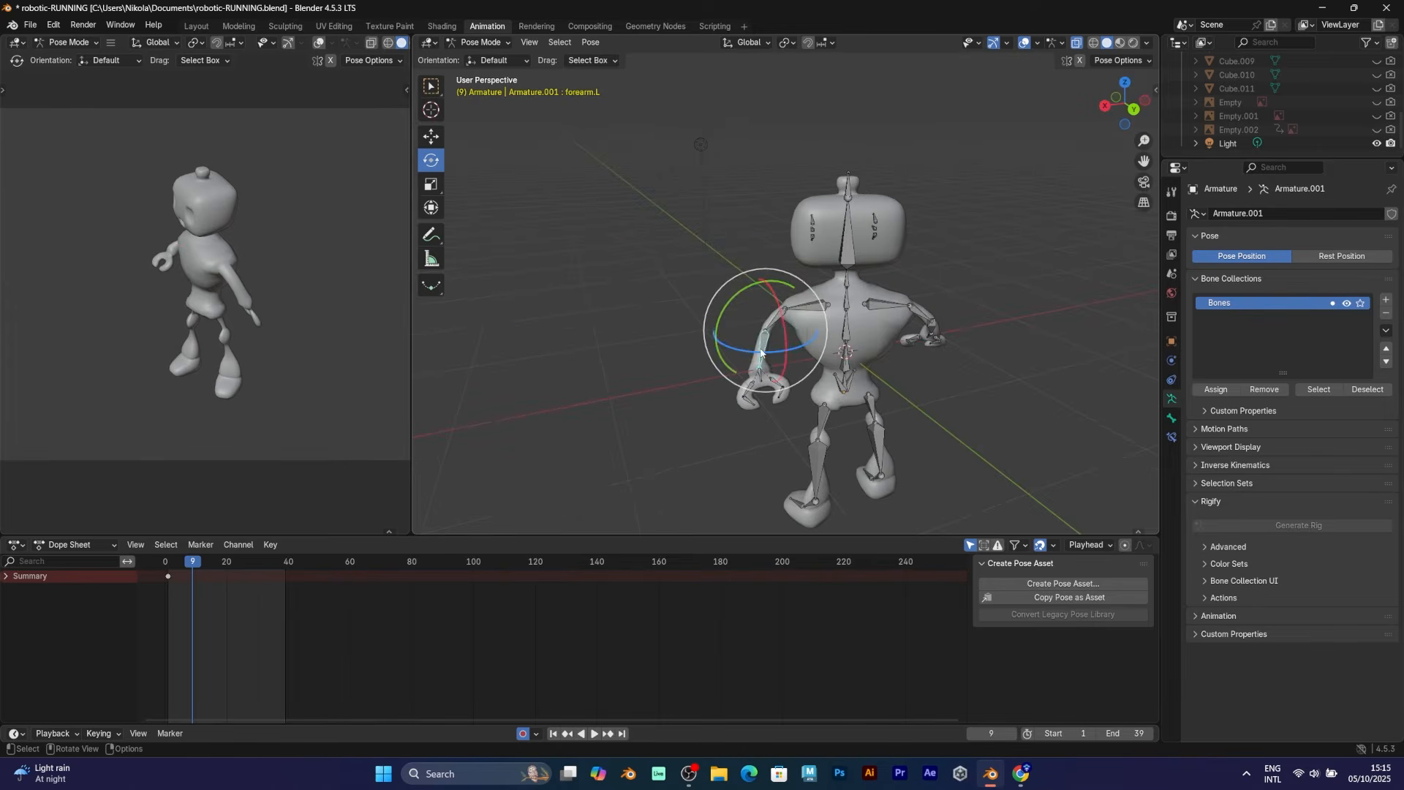
pyautogui.moveTo(764, 329); pyautogui.dragTo(841, 325, button='middle')
pyautogui.moveTo(859, 281); pyautogui.dragTo(846, 259)
# At frame 19, turn the torso bone Bone.002 the opposite way
pyautogui.moveTo(178, 566); pyautogui.dragTo(224, 568)
pyautogui.moveTo(571, 351); pyautogui.dragTo(775, 322, button='middle')
pyautogui.click(764, 307)
pyautogui.moveTo(763, 308)
pyautogui.mouseDown()
pyautogui.moveTo(791, 307)
pyautogui.moveTo(760, 308)
pyautogui.mouseUp()
# Copy the frame 1 pose and paste it at frames 14 and 24
pyautogui.click(169, 563)
pyautogui.click(192, 576)
pyautogui.hotkey('ctrl', 'c')
pyautogui.click(208, 566)
pyautogui.hotkey('ctrl', 'v')
pyautogui.press('space')
pyautogui.press('space')
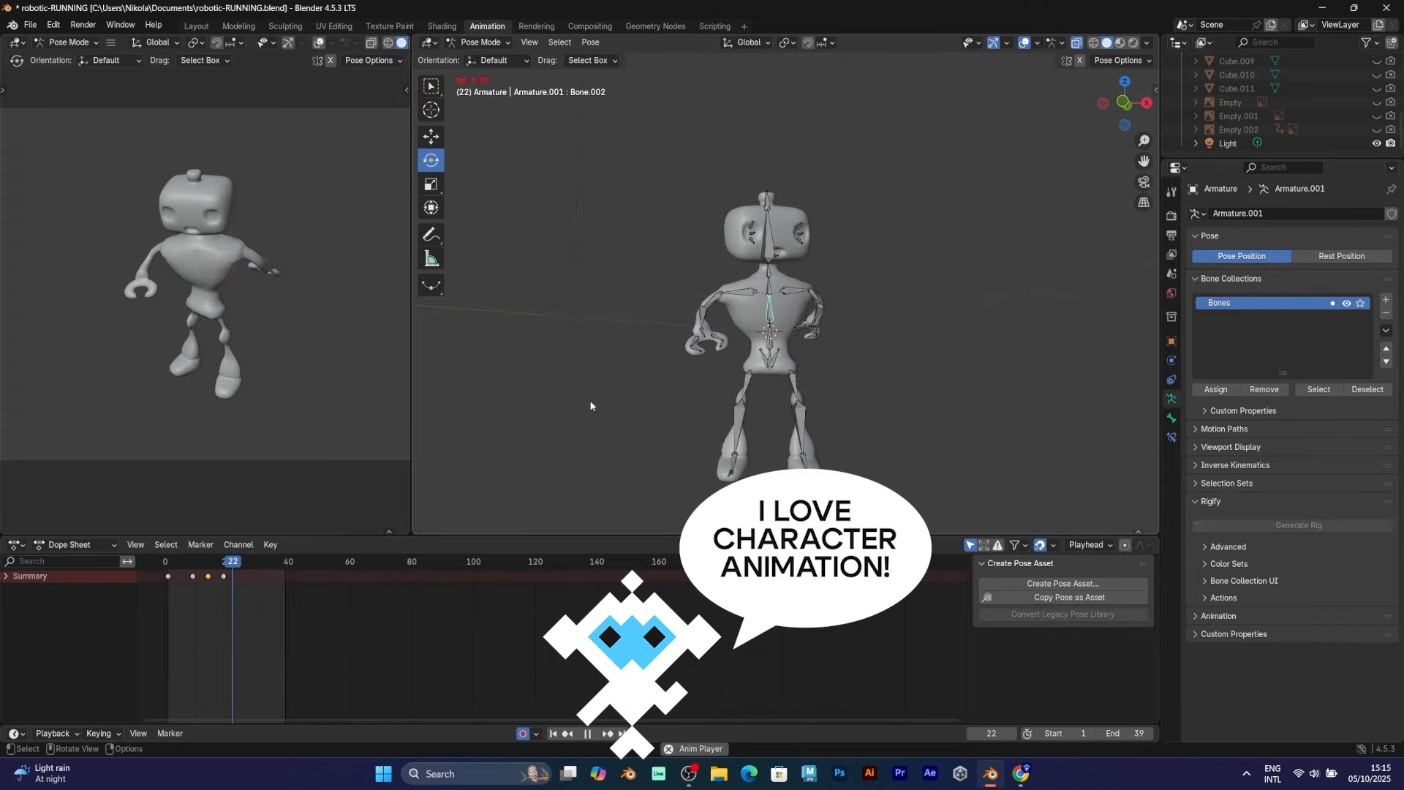
pyautogui.click(589, 404)
pyautogui.press('a')
pyautogui.hotkey('ctrl', 'v')
pyautogui.click(169, 564)
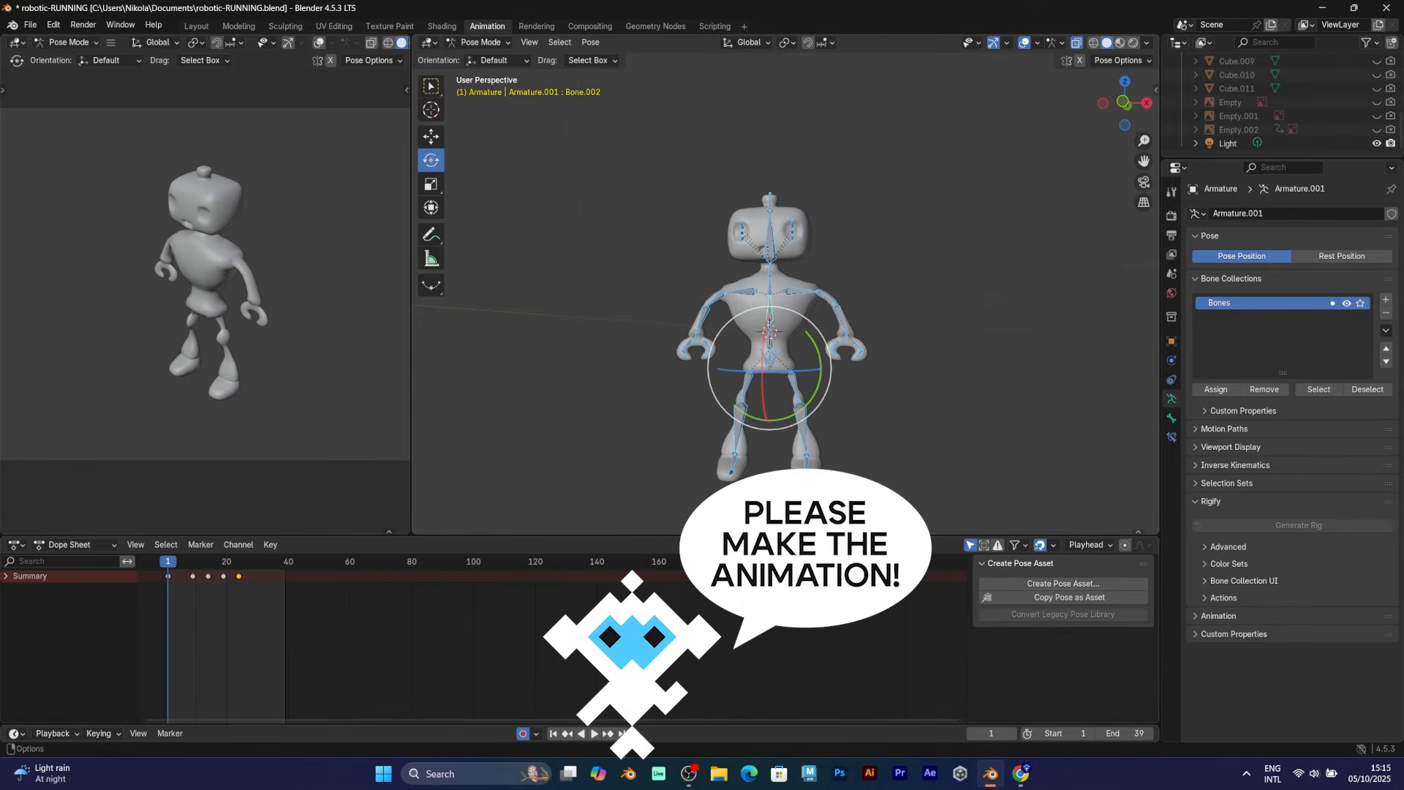
# Set the animation end frame to 24 and play back the walk cycle
pyautogui.doubleClick(1125, 733)
pyautogui.write('24')
pyautogui.press('Return')
pyautogui.press('space')
pyautogui.click(755, 380)
pyautogui.moveTo(758, 382); pyautogui.dragTo(793, 406, button='middle')
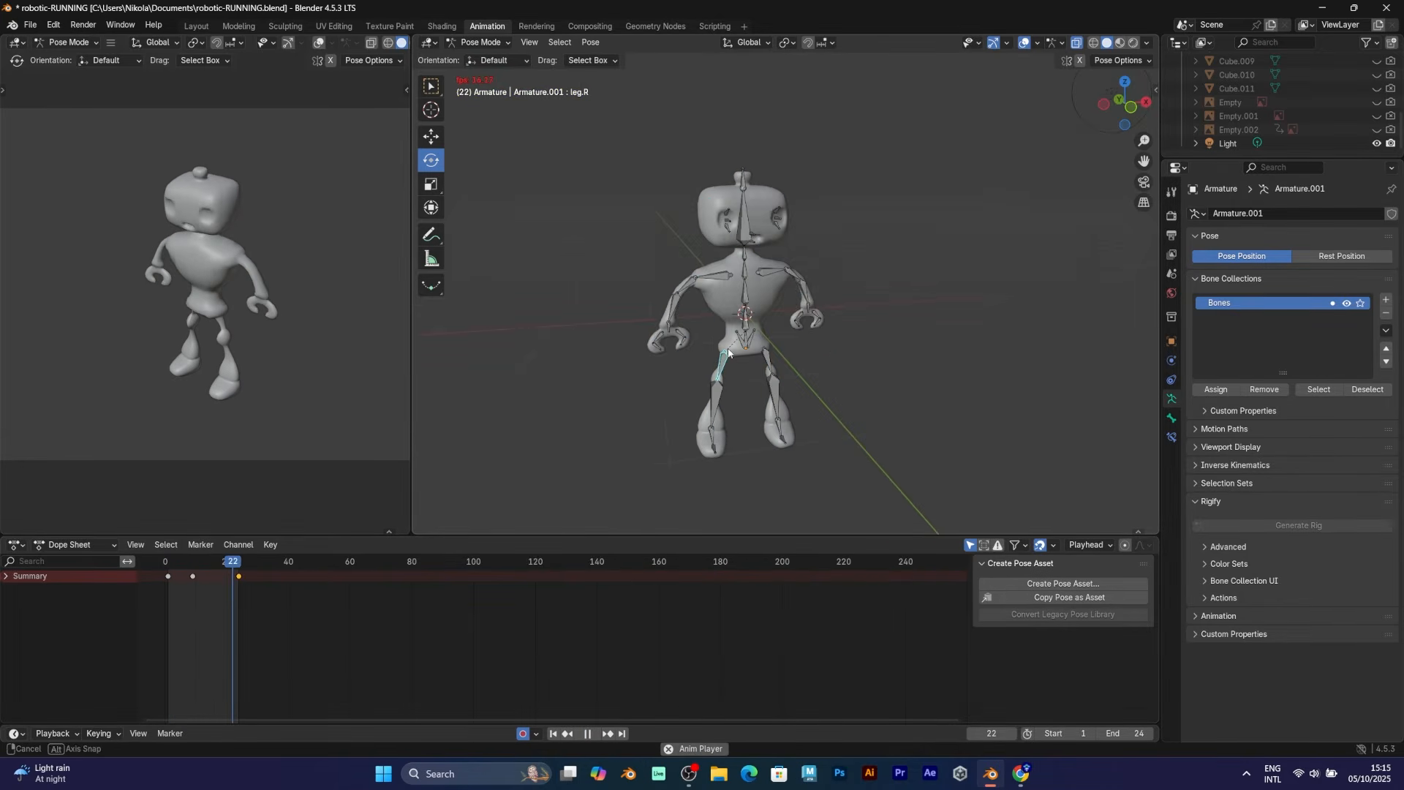
pyautogui.press('space')
# Return to frame 9 and view the robot from an angled perspective
pyautogui.moveTo(752, 368); pyautogui.dragTo(761, 368)
pyautogui.moveTo(184, 563); pyautogui.dragTo(192, 564)
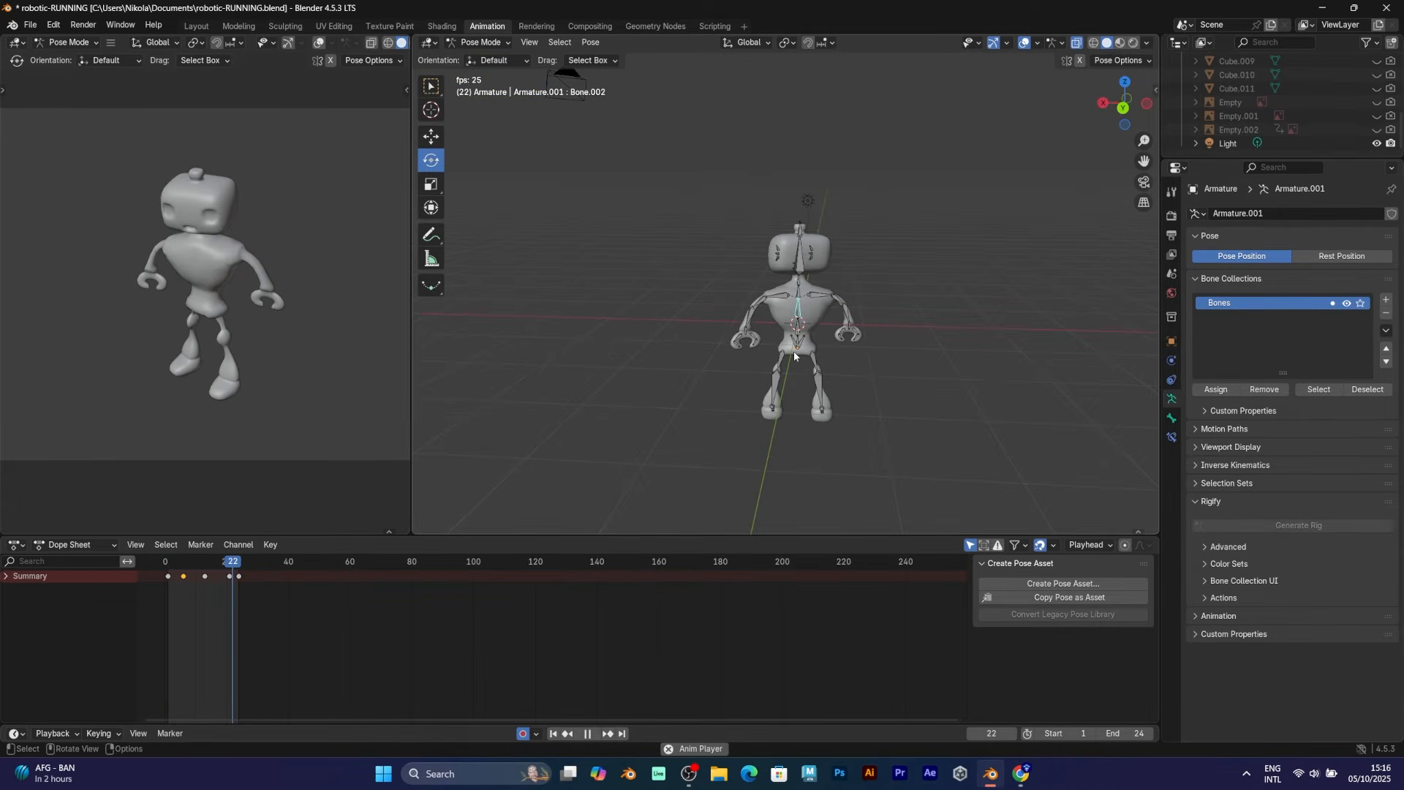
pyautogui.moveTo(793, 351); pyautogui.dragTo(752, 274, button='middle')
pyautogui.scroll(5, 765, 250)
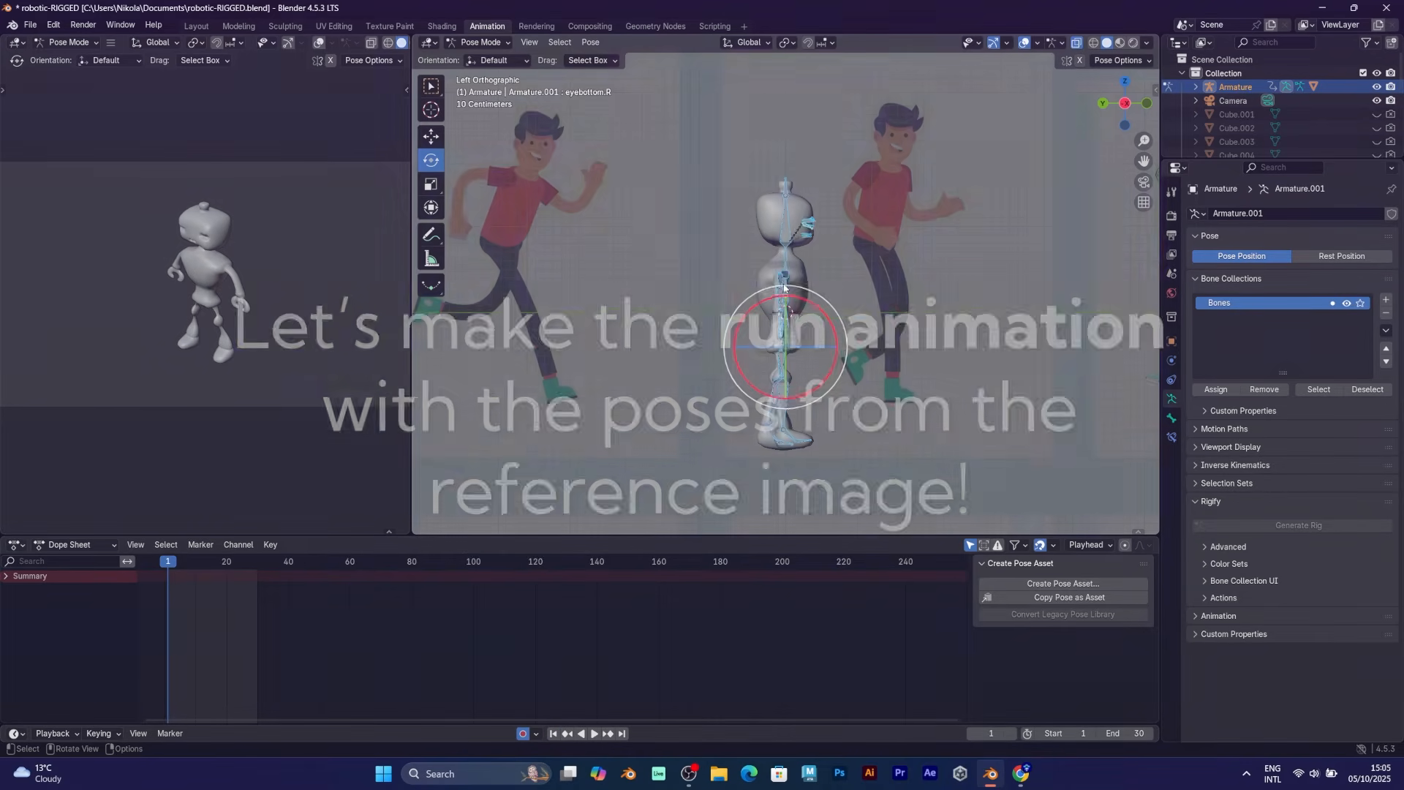
# Rotate the right forearm down and bend the left arm to match the running reference
pyautogui.click(758, 296)
pyautogui.press('r')
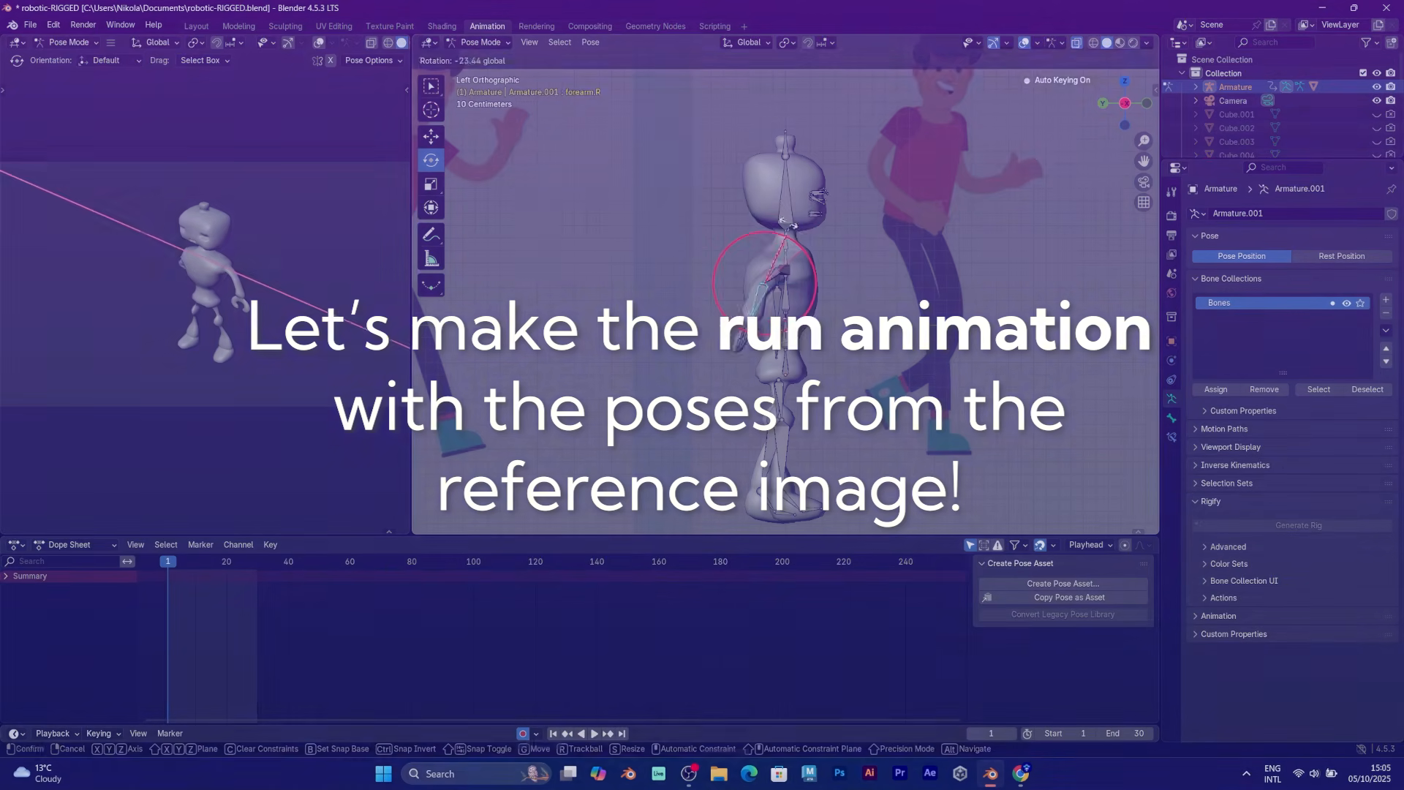
pyautogui.click(780, 286)
pyautogui.moveTo(822, 247)
pyautogui.mouseDown()
pyautogui.moveTo(790, 221)
pyautogui.moveTo(813, 234)
pyautogui.mouseUp()
pyautogui.click(802, 291)
pyautogui.scroll(-2, 789, 426)
# Swing the right leg forward, bend its shin, and swing the left leg backward
pyautogui.moveTo(833, 351)
pyautogui.mouseDown()
pyautogui.moveTo(829, 330)
pyautogui.moveTo(837, 377)
pyautogui.mouseUp()
pyautogui.click(798, 395)
pyautogui.click(781, 367)
pyautogui.moveTo(826, 325); pyautogui.dragTo(802, 399)
pyautogui.click(752, 393)
# Toggle to Object Mode and back to Pose Mode, then return to Left Orthographic view
pyautogui.moveTo(870, 321); pyautogui.dragTo(764, 340, button='middle')
pyautogui.click(486, 42)
pyautogui.click(496, 60)
pyautogui.click(493, 44)
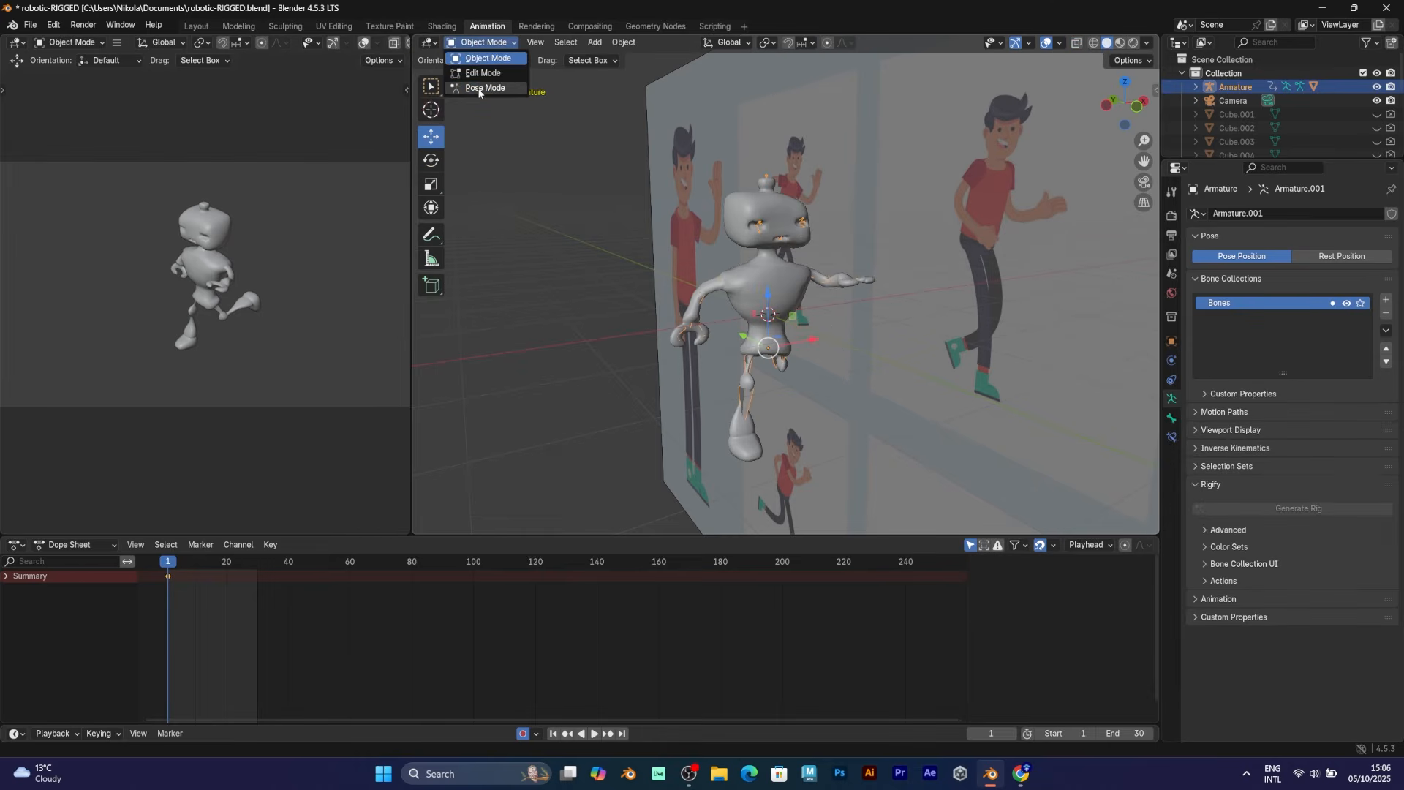
pyautogui.click(491, 87)
pyautogui.moveTo(699, 152); pyautogui.dragTo(821, 242)
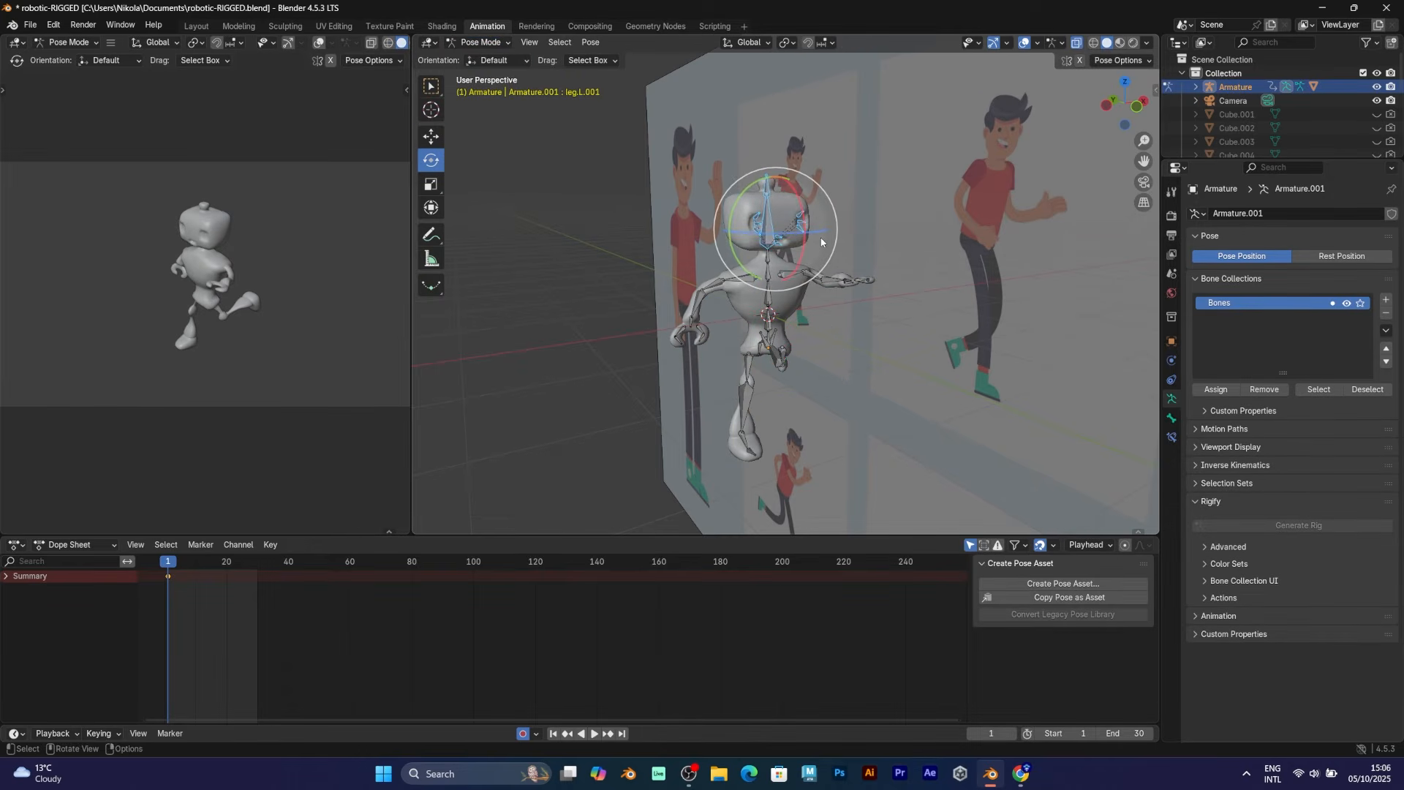
pyautogui.click(574, 296)
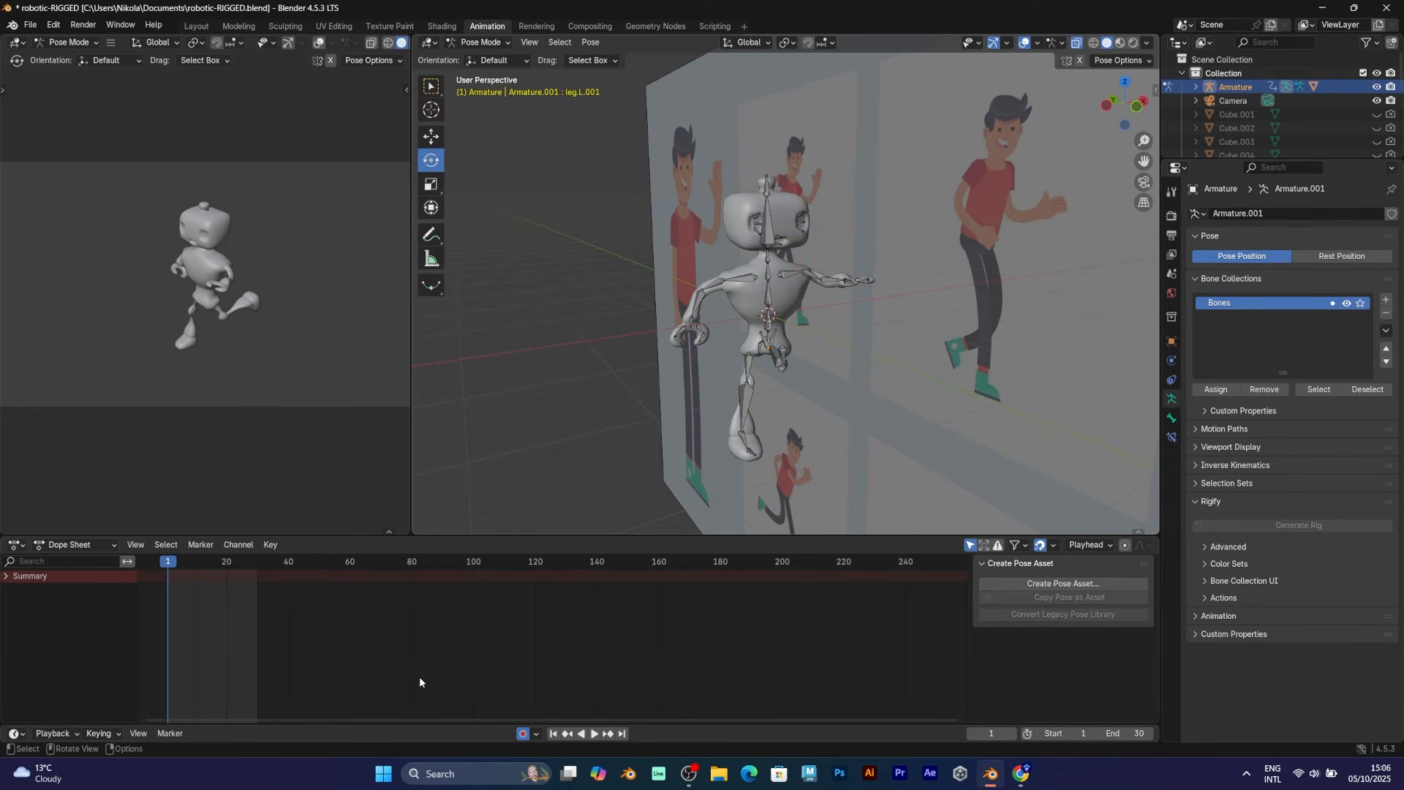
pyautogui.moveTo(761, 478); pyautogui.dragTo(1116, 207, button='middle')
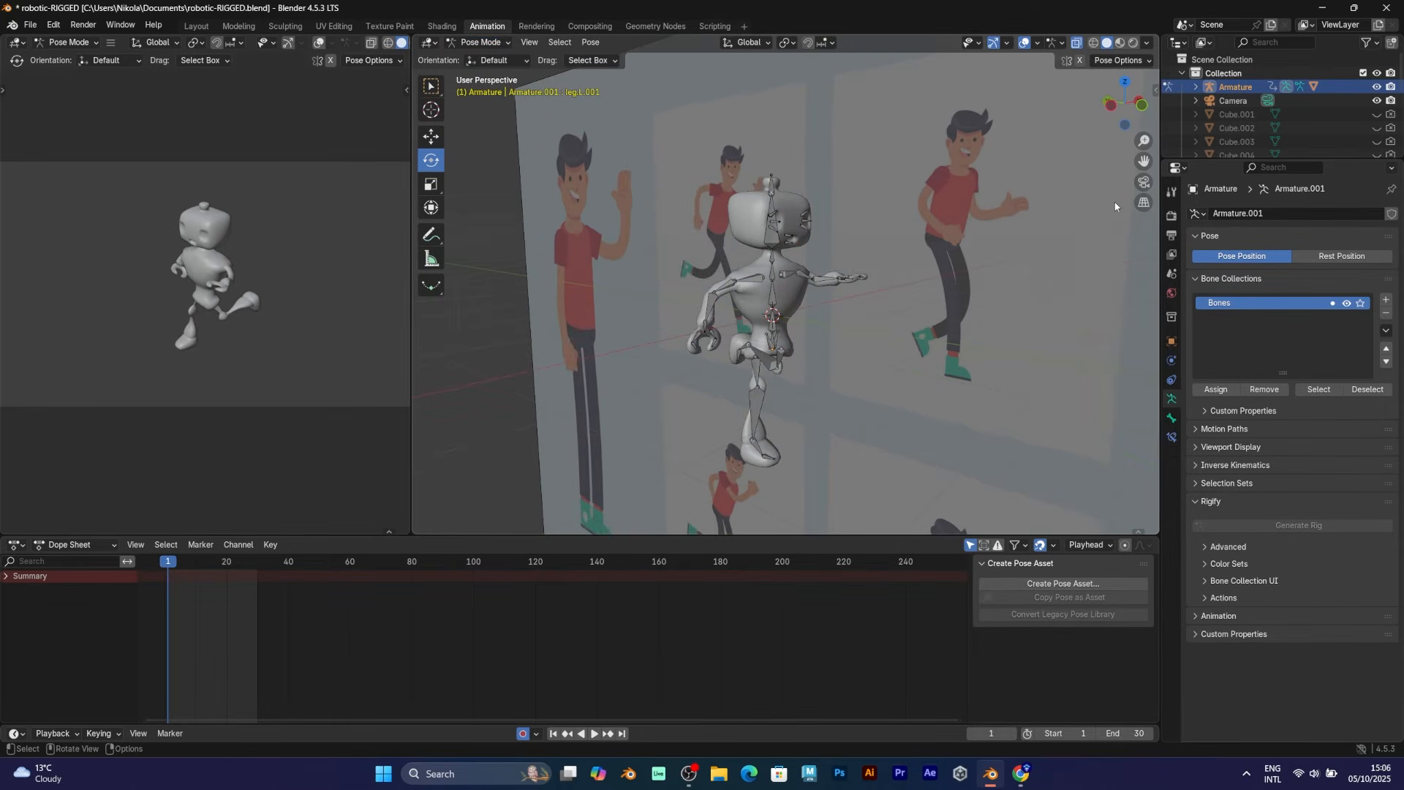
pyautogui.click(1112, 106)
# At frame 4, rotate both legs and shins into a running stride and key the pose
pyautogui.press('Right')
pyautogui.press('Right')
pyautogui.press('Right')
pyautogui.click(785, 364)
pyautogui.press('r')
pyautogui.click(923, 319)
pyautogui.click(788, 388)
pyautogui.press('r')
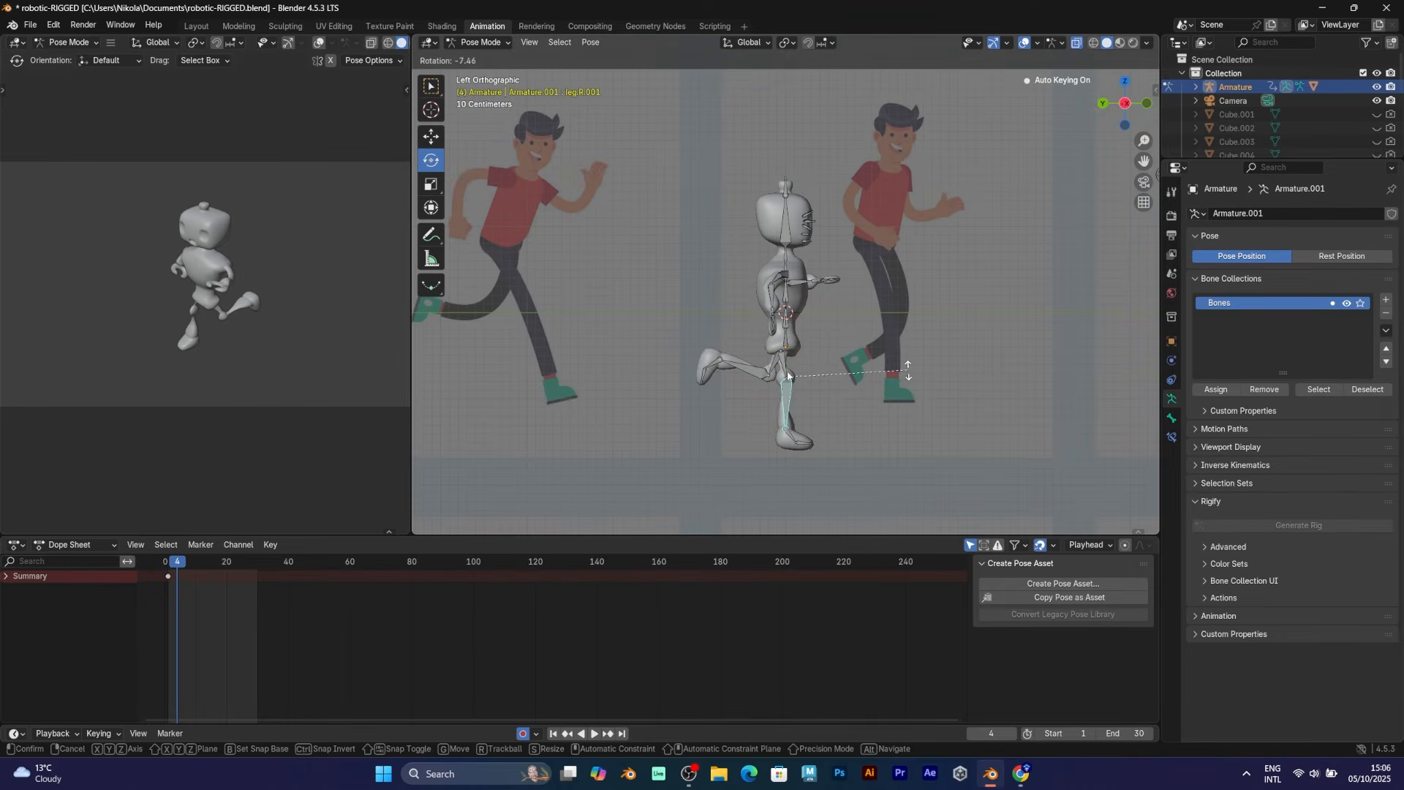
pyautogui.click(909, 370)
pyautogui.click(773, 367)
pyautogui.press('r')
pyautogui.click(946, 286)
pyautogui.click(757, 388)
pyautogui.press('r')
pyautogui.click(818, 341)
pyautogui.moveTo(169, 562); pyautogui.dragTo(177, 561)
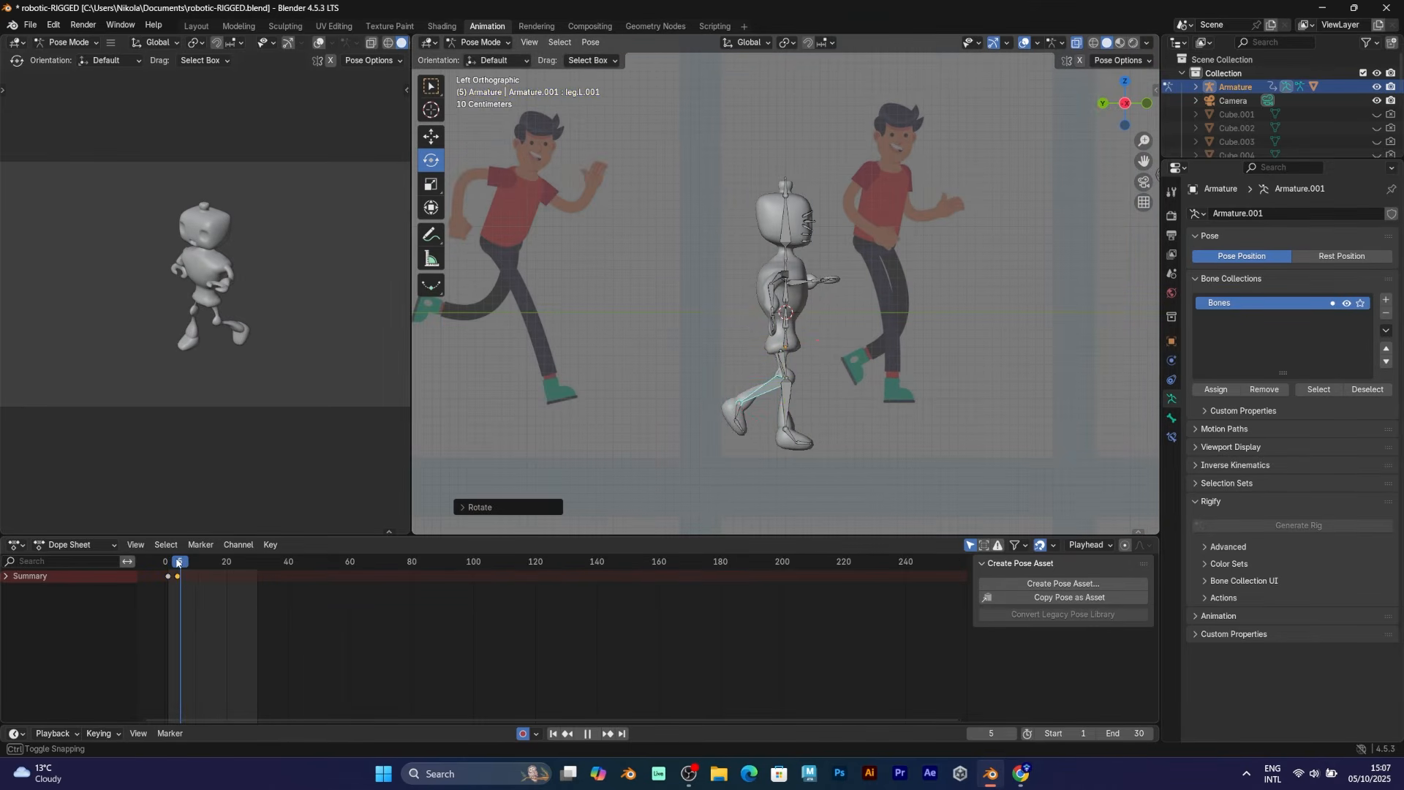
# Rotate the right upper arm and forearm forward and lower the left arm for the run pose
pyautogui.press('r')
pyautogui.click(852, 281)
pyautogui.click(777, 280)
pyautogui.press('r')
pyautogui.click(898, 299)
pyautogui.press('r')
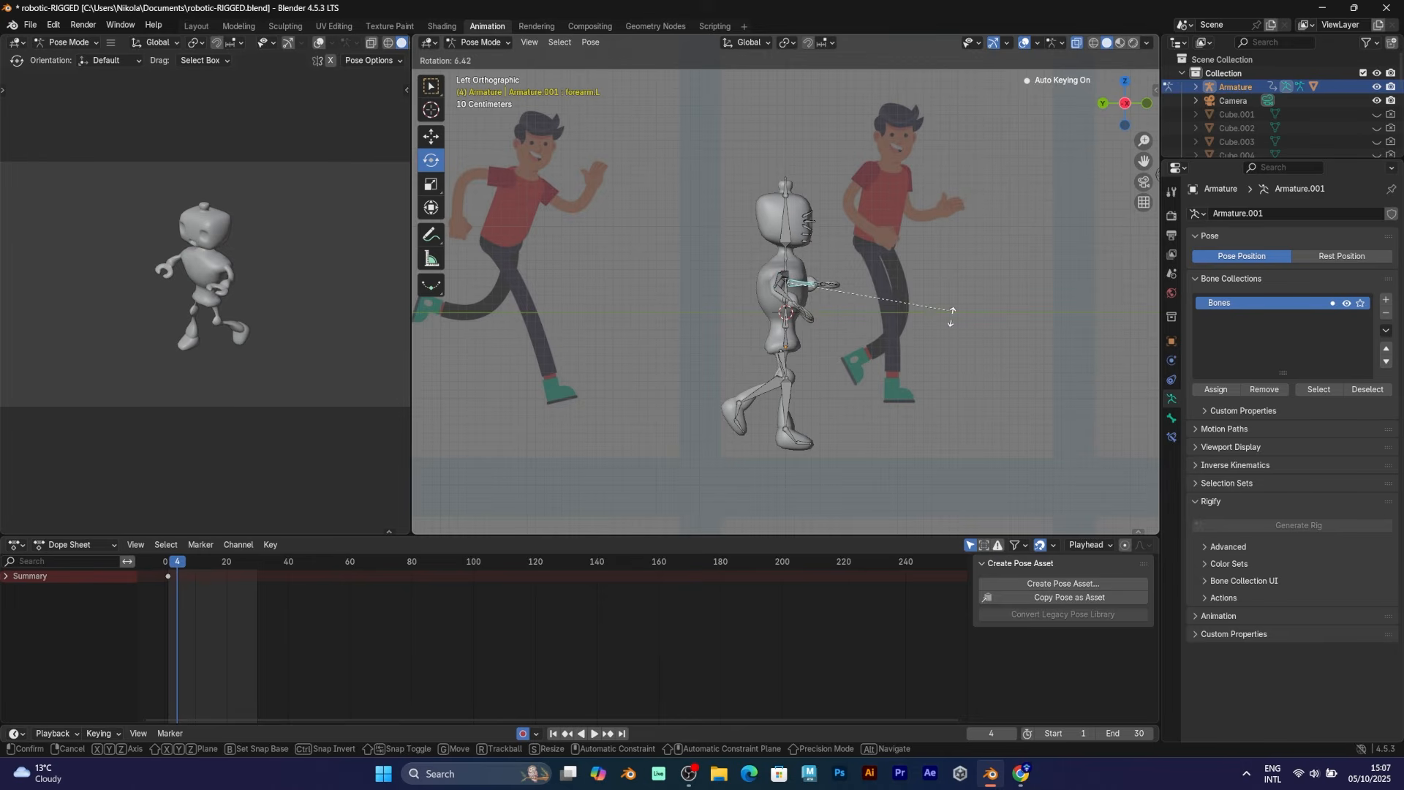
pyautogui.click(951, 314)
pyautogui.click(784, 284)
pyautogui.click(782, 282)
pyautogui.moveTo(842, 292); pyautogui.dragTo(878, 294, button='middle')
pyautogui.click(811, 281)
# Confirm the left arm rotation and key the robot's pose at frame 4
pyautogui.click(1114, 105)
pyautogui.press('r')
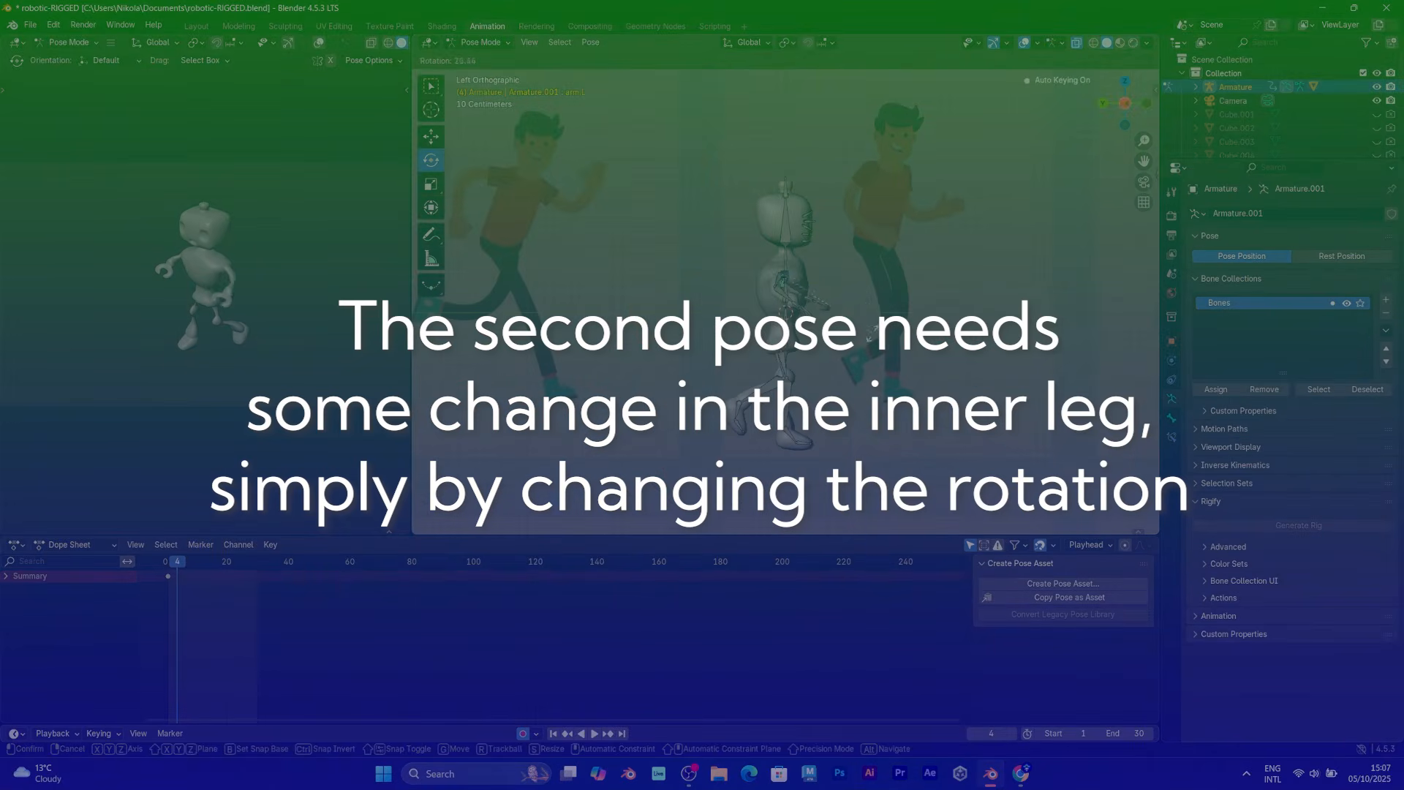
pyautogui.click(907, 315)
# At frame 8, rotate the right leg, swing the left leg back and bend the left shin, keying the pose
pyautogui.moveTo(176, 562); pyautogui.dragTo(190, 562)
pyautogui.scroll(-2, 732, 329)
pyautogui.click(682, 359)
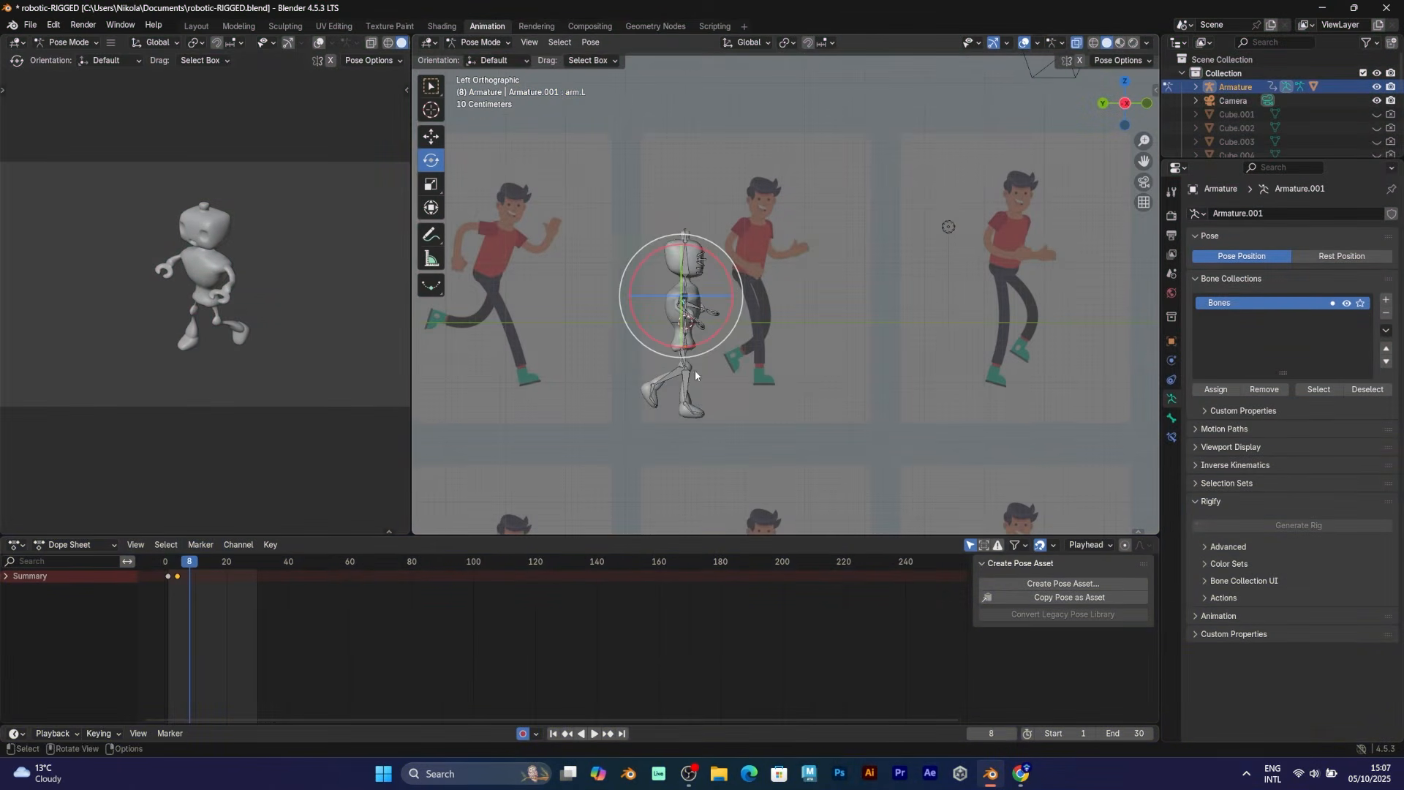
pyautogui.press('r')
pyautogui.click(815, 407)
pyautogui.click(690, 365)
pyautogui.press('r')
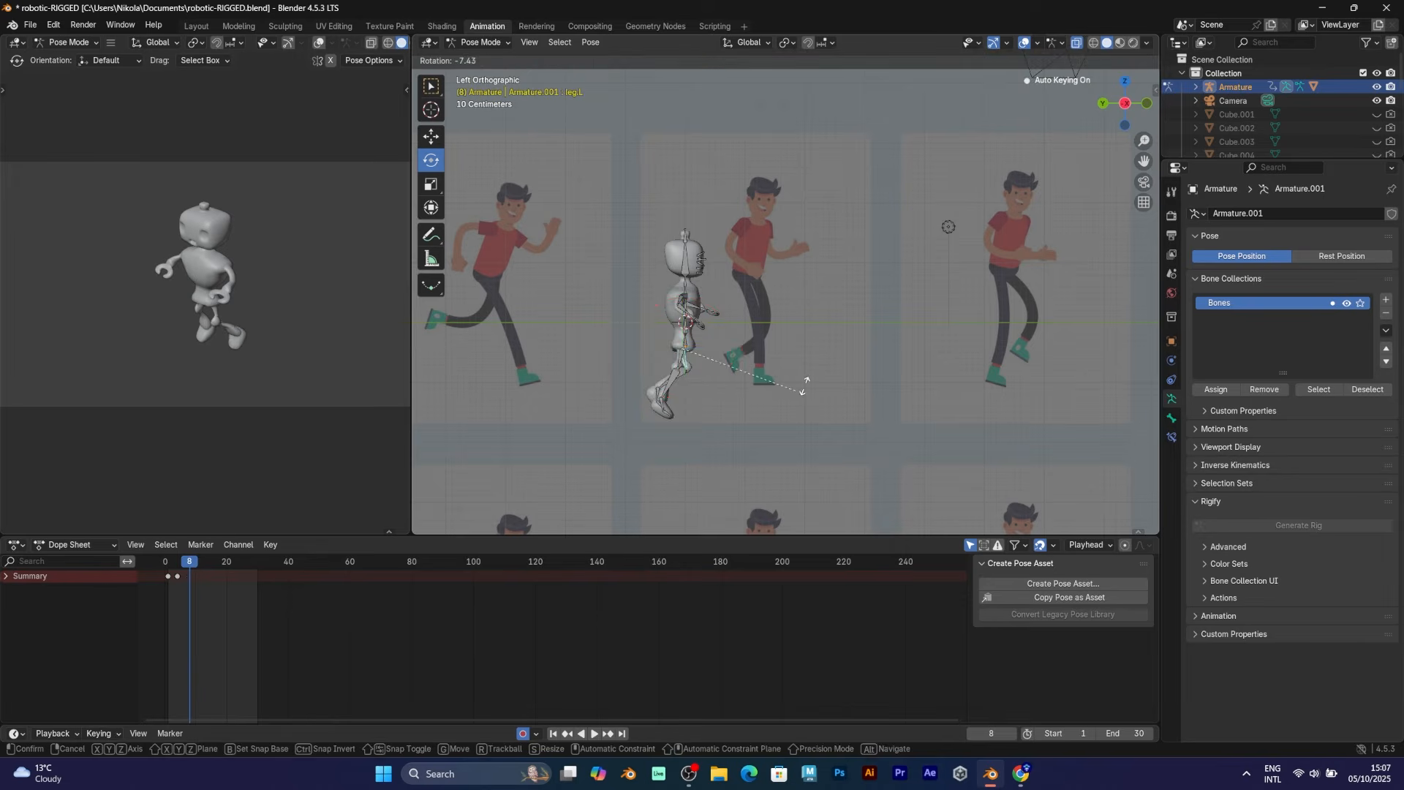
pyautogui.click(856, 314)
pyautogui.click(690, 381)
pyautogui.press('r')
pyautogui.click(820, 431)
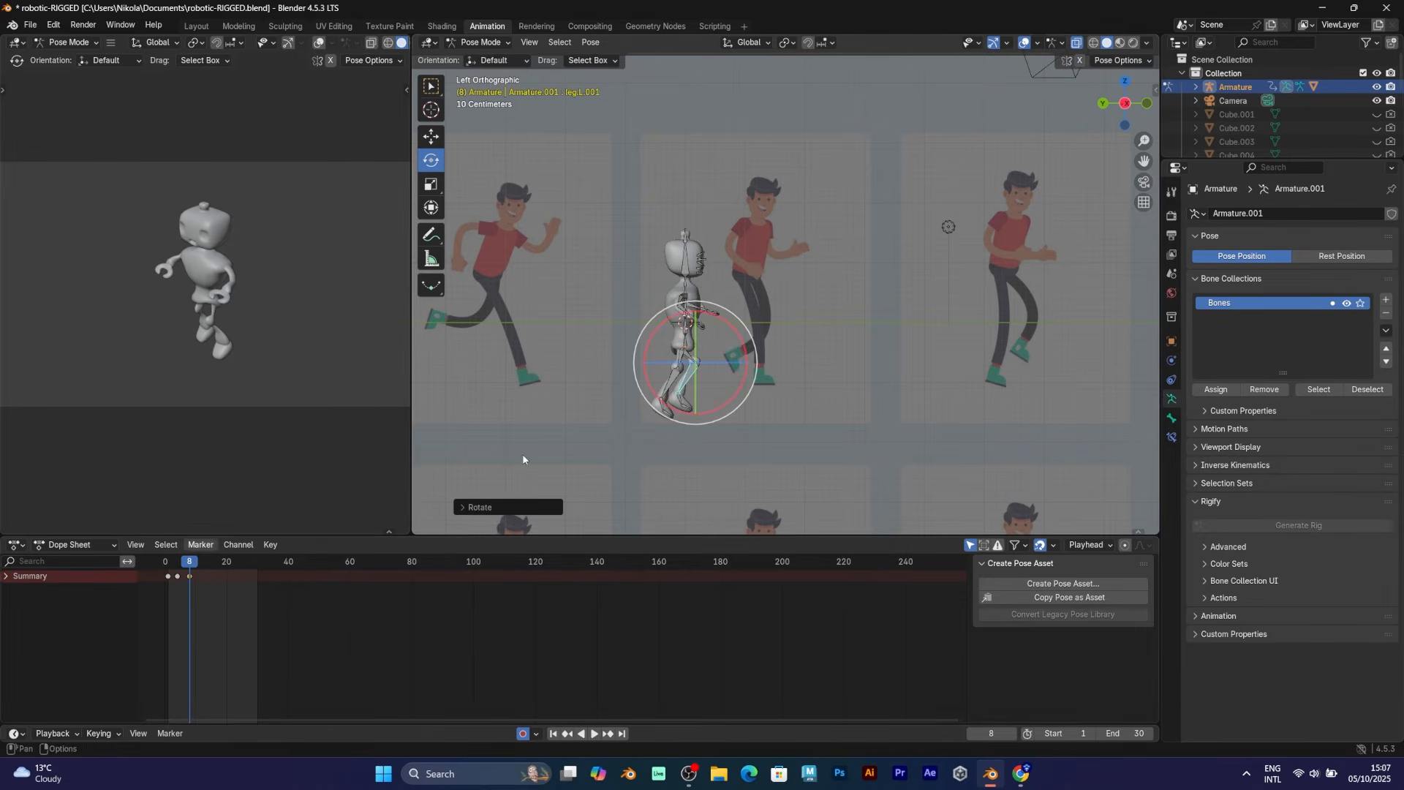
# Swing the right leg back and the left leg forward, bending both shins for the next pose
pyautogui.scroll(-2, 468, 297)
pyautogui.press('r')
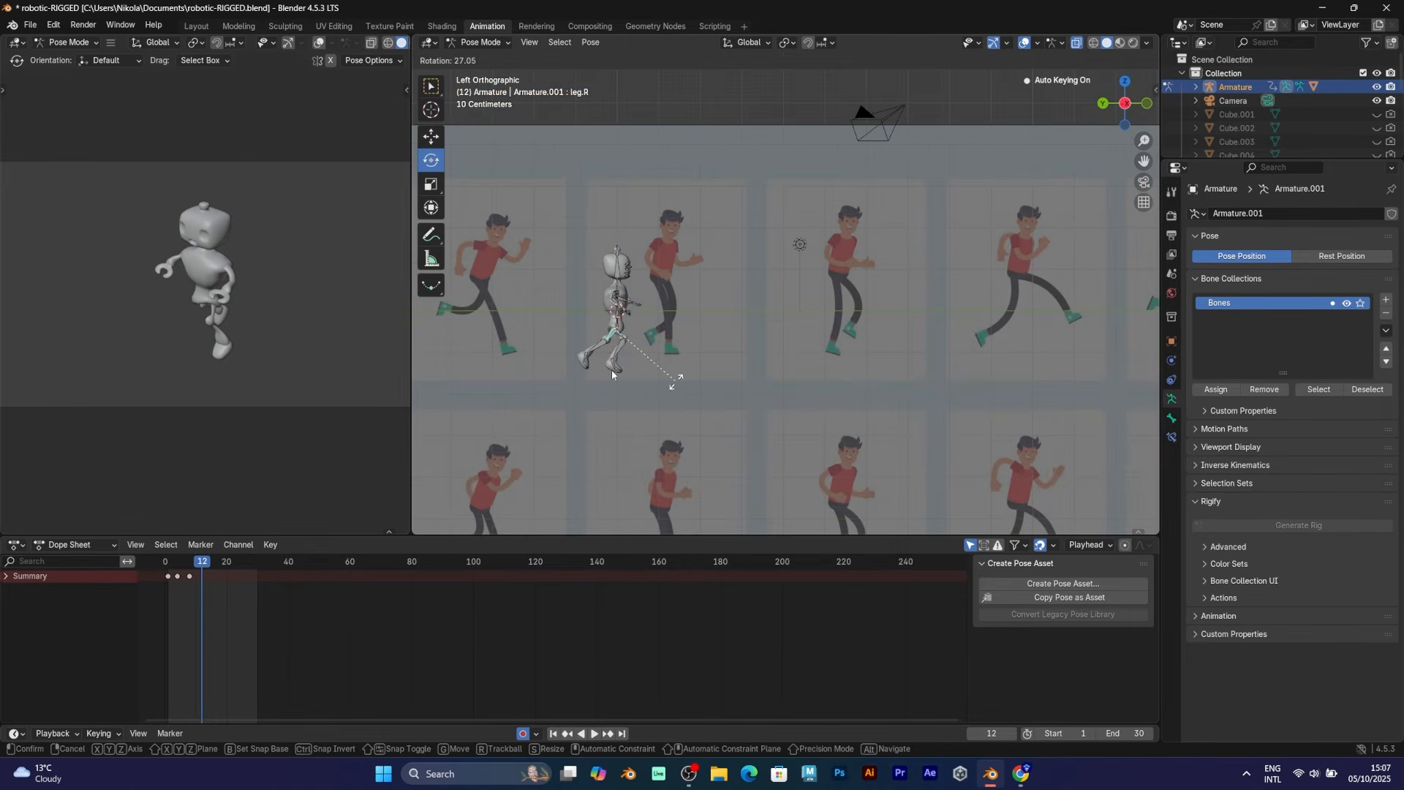
pyautogui.click(672, 384)
pyautogui.click(606, 357)
pyautogui.press('r')
pyautogui.click(653, 398)
pyautogui.click(621, 338)
pyautogui.press('r')
pyautogui.click(660, 328)
pyautogui.click(631, 347)
pyautogui.press('r')
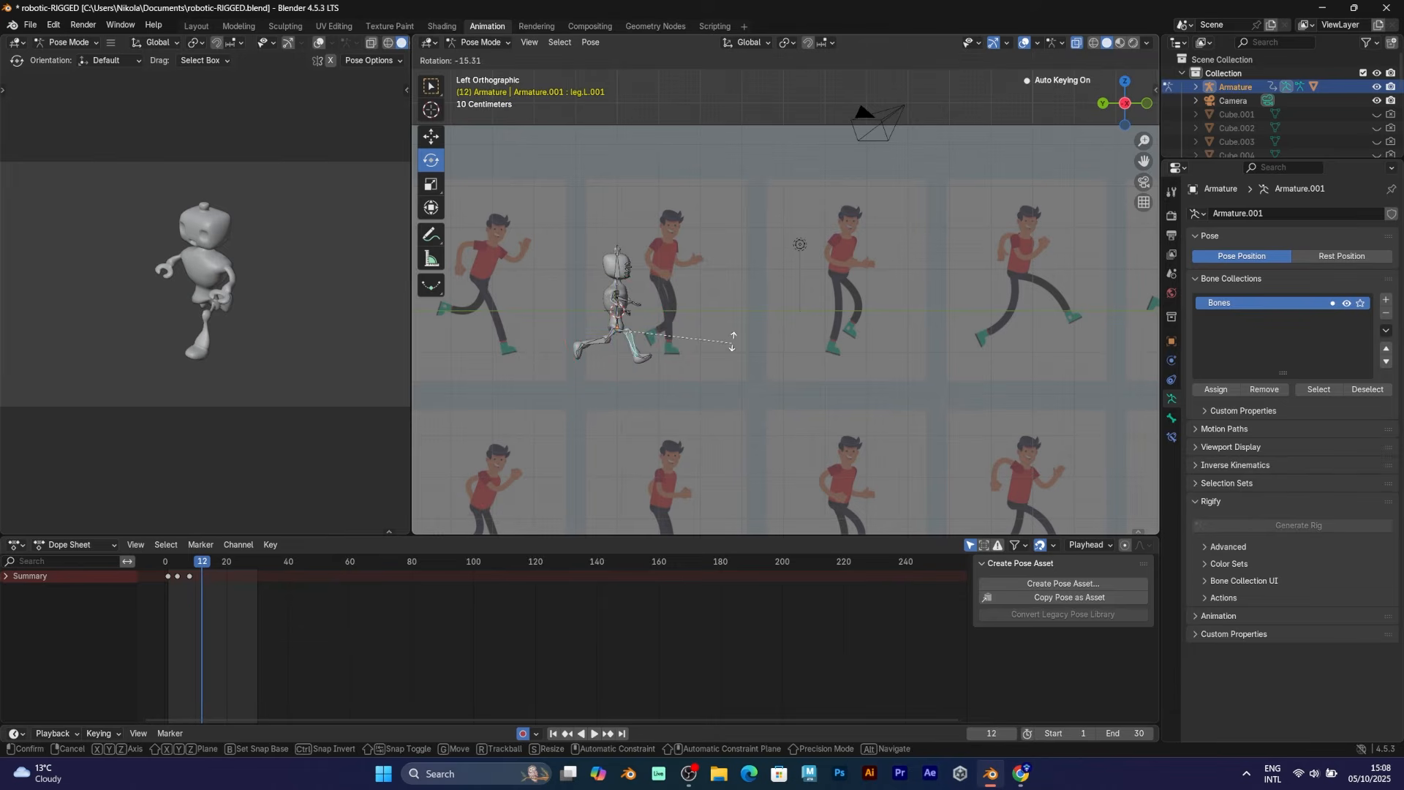
pyautogui.click(730, 342)
# Rotate the right and left arm bones and key the pose at frame 12
pyautogui.click(619, 300)
pyautogui.press('r')
pyautogui.click(730, 295)
pyautogui.moveTo(678, 306); pyautogui.dragTo(582, 313, button='middle')
pyautogui.click(695, 290)
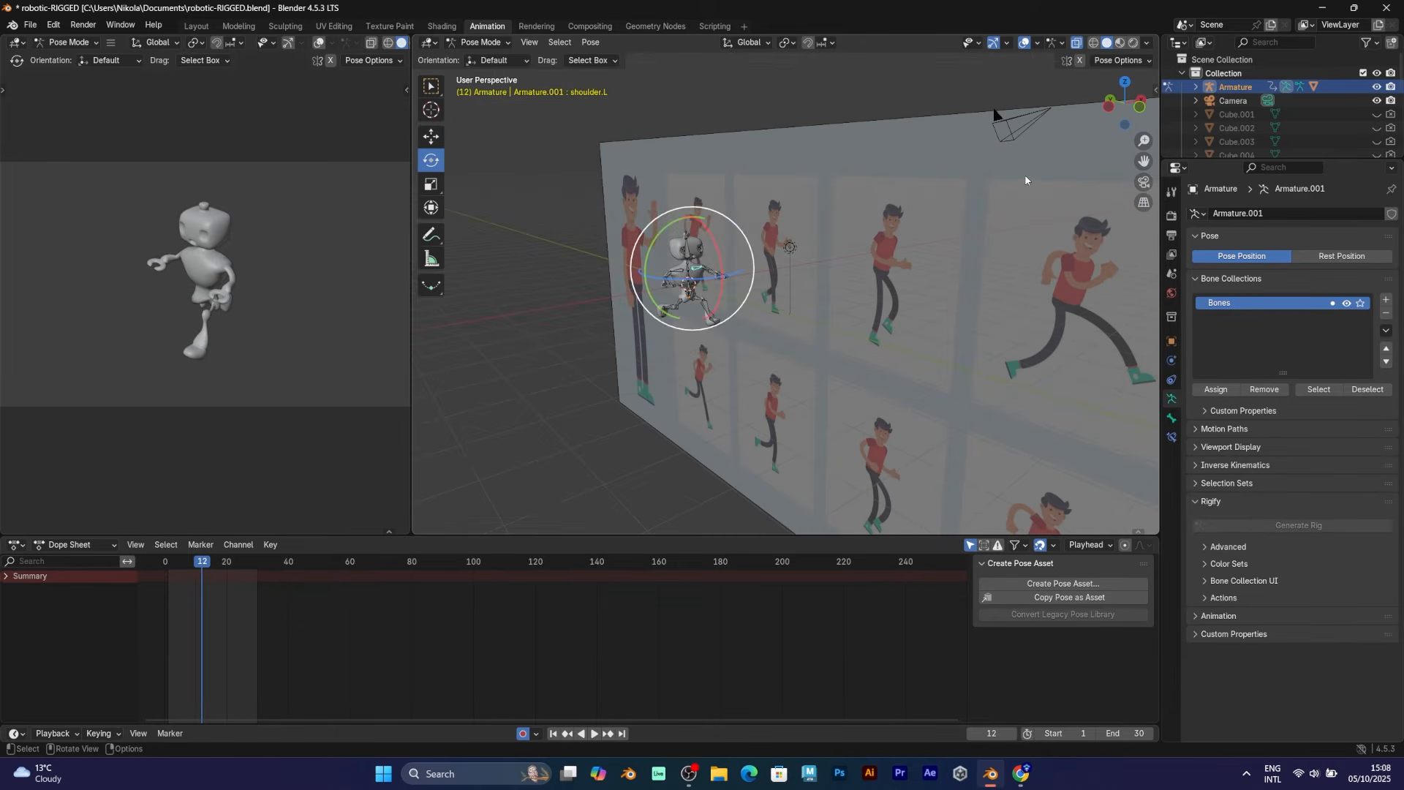
pyautogui.click(705, 290)
pyautogui.press('ctrl+KP_3')
pyautogui.press('r')
pyautogui.click(606, 386)
# Return to frame 1, hide reference image Empty.002, deselect the bones and center the robot
pyautogui.moveTo(202, 561); pyautogui.dragTo(168, 568)
pyautogui.scroll(-6, 1368, 117)
pyautogui.click(1377, 130)
pyautogui.click(858, 324)
pyautogui.scroll(5, 857, 324)
pyautogui.keyDown('shift'); pyautogui.moveTo(622, 321); pyautogui.dragTo(970, 264, button='middle'); pyautogui.keyUp('shift')
# Play the run cycle, then at frame 16 rotate the left leg and bend its shin
pyautogui.press('space')
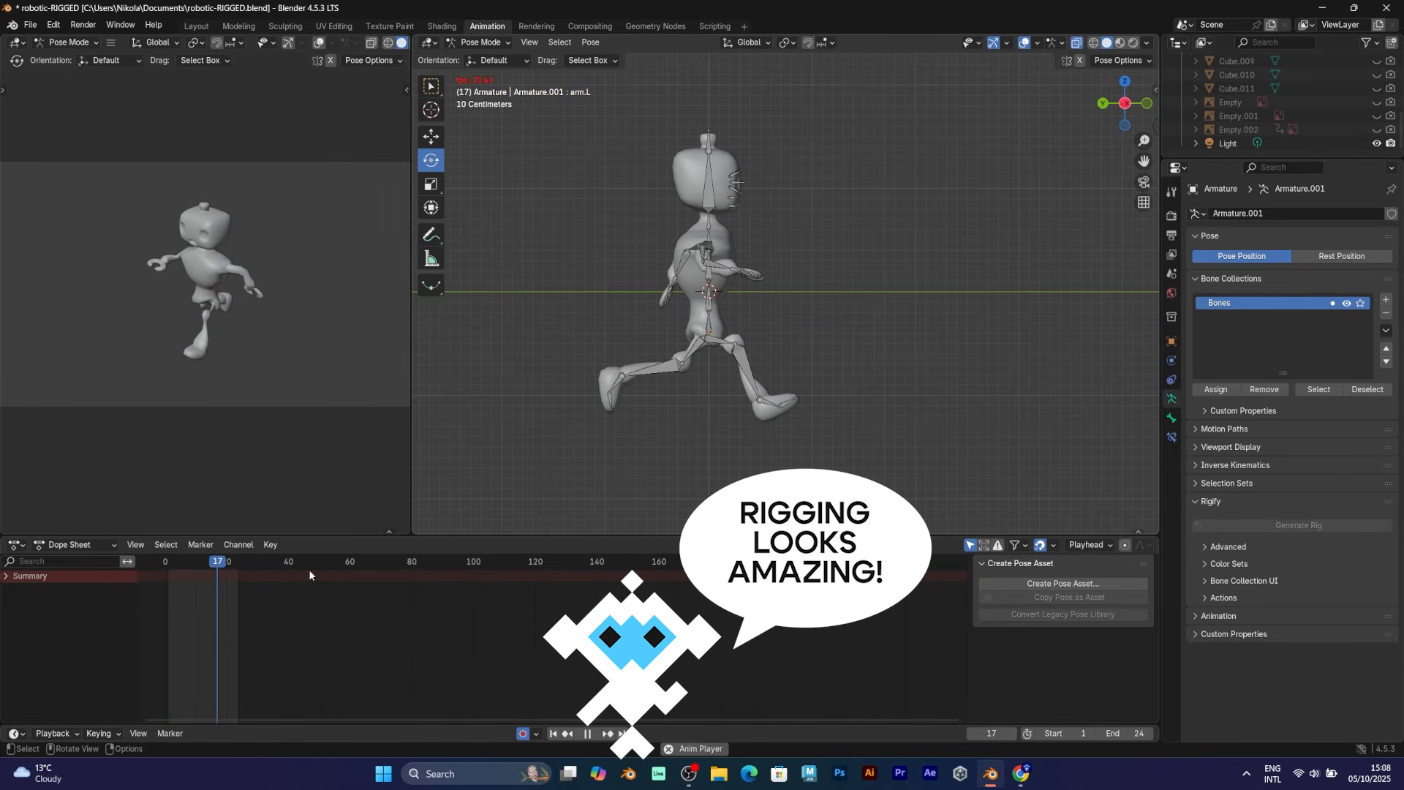
pyautogui.moveTo(207, 562); pyautogui.dragTo(215, 564)
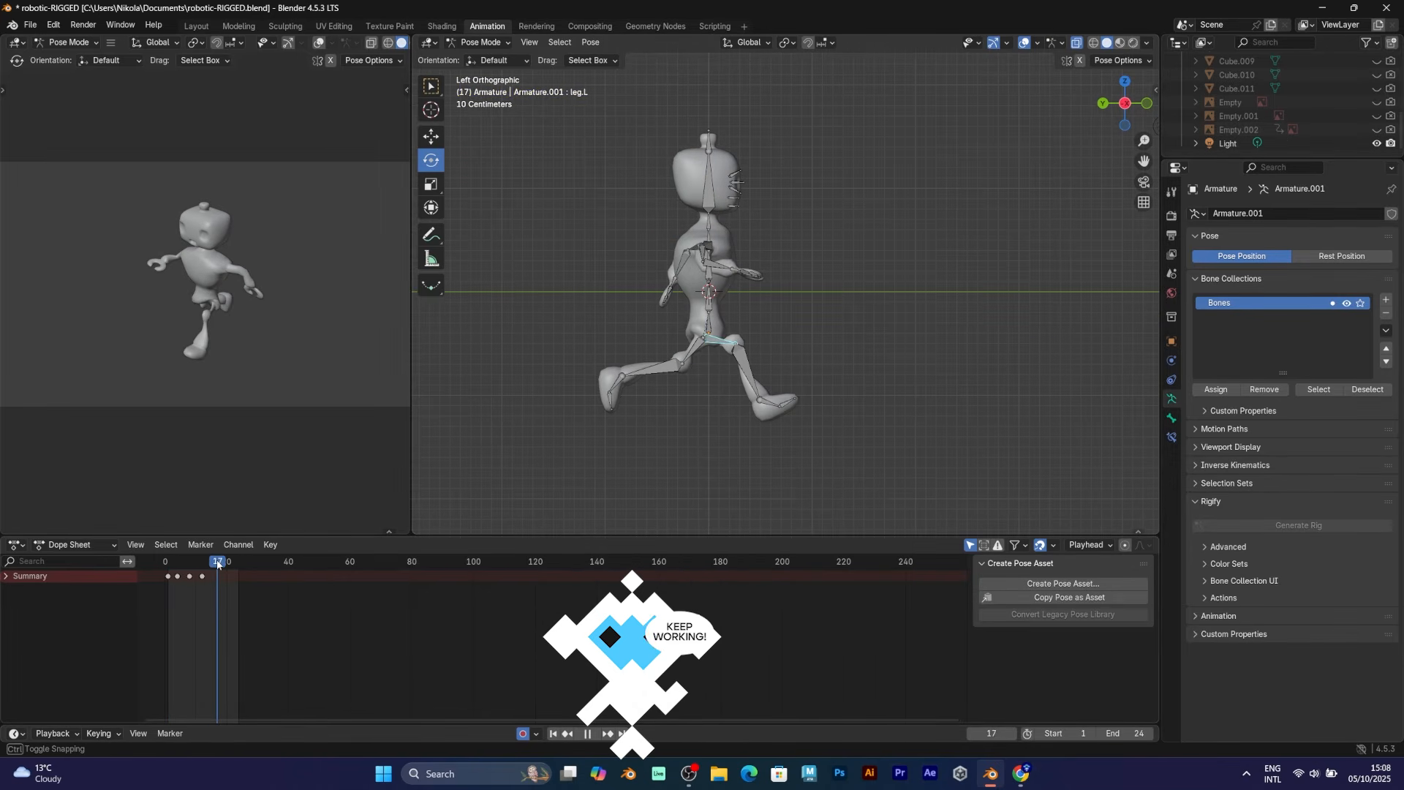
pyautogui.press('r')
pyautogui.click(793, 448)
pyautogui.click(700, 396)
pyautogui.press('r')
pyautogui.click(810, 403)
# Rotate the right leg, then switch to a Left Orthographic view of the robot
pyautogui.click(690, 353)
pyautogui.press('r')
pyautogui.click(843, 349)
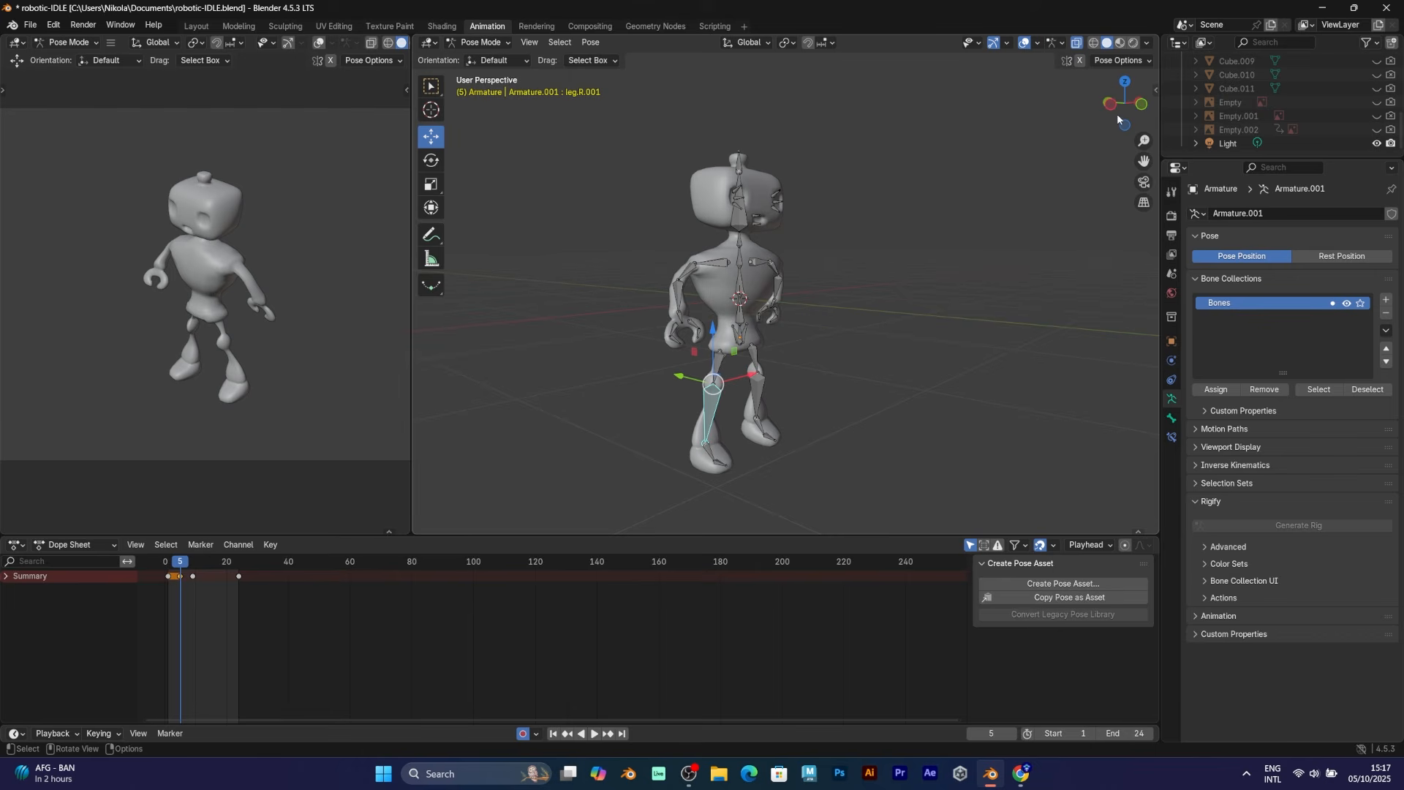
pyautogui.click(1108, 108)
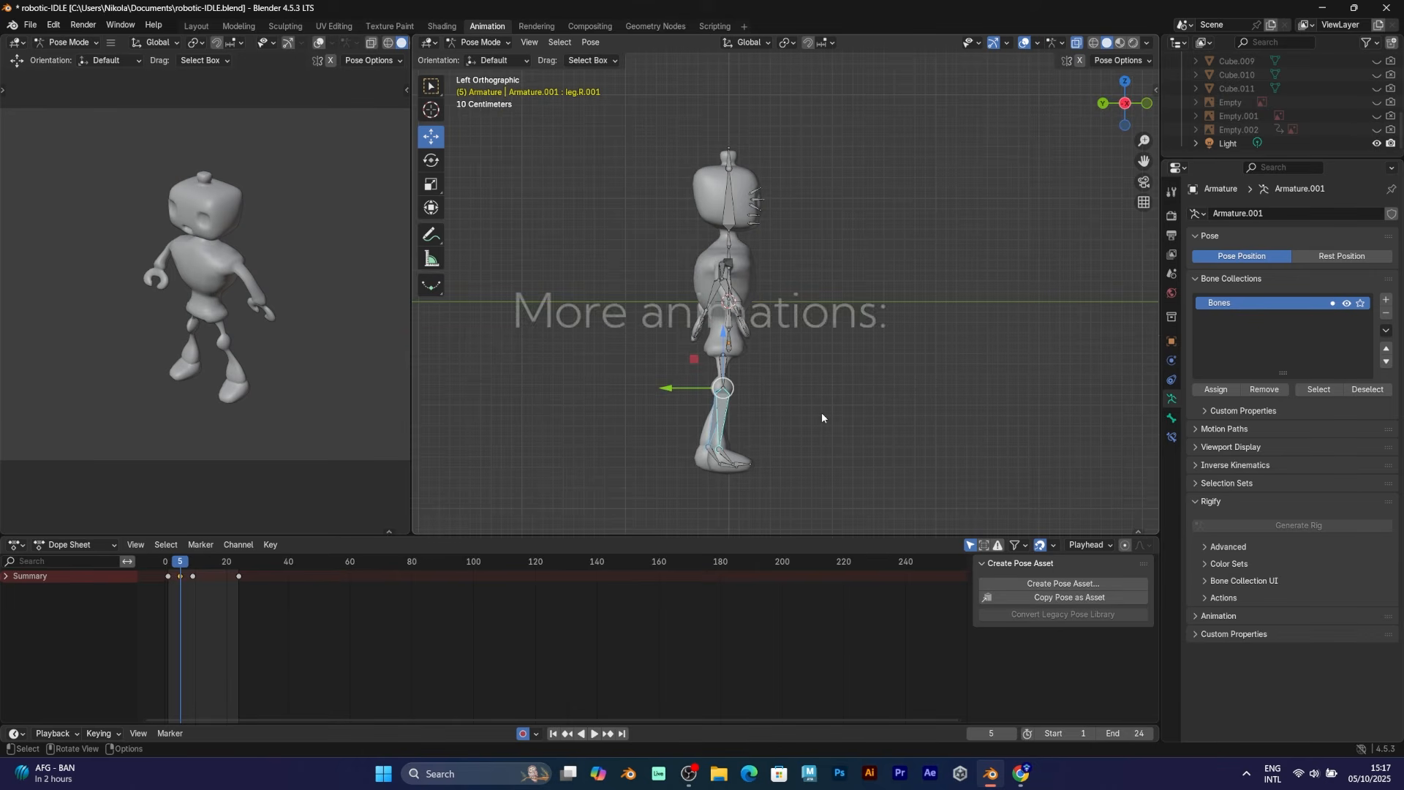
# Rotate leg.R.001, play back the leg motion, then orbit to the front and select Bone.002
pyautogui.press('r')
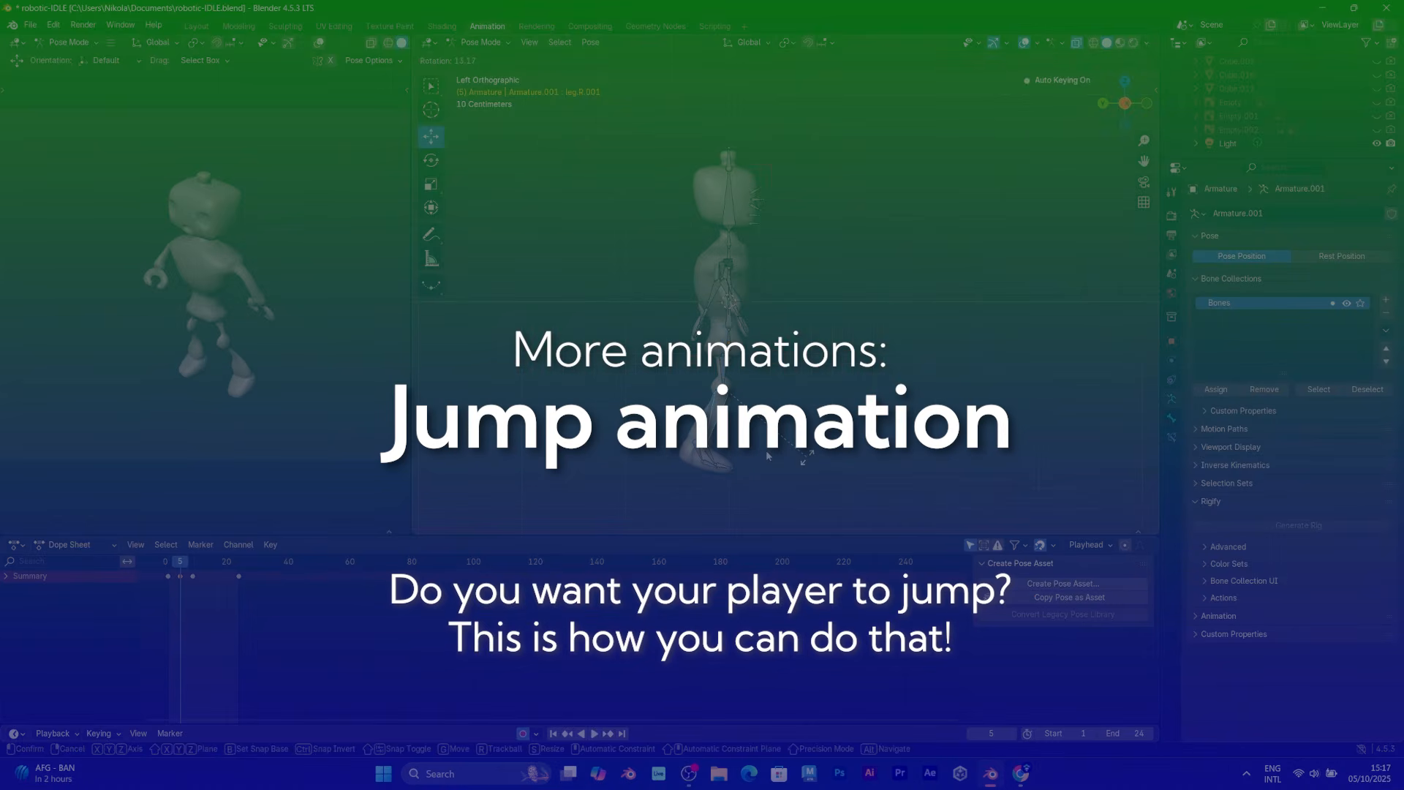
pyautogui.click(767, 456)
pyautogui.moveTo(167, 567)
pyautogui.mouseDown()
pyautogui.moveTo(194, 569)
pyautogui.moveTo(168, 566)
pyautogui.mouseUp()
pyautogui.press('space')
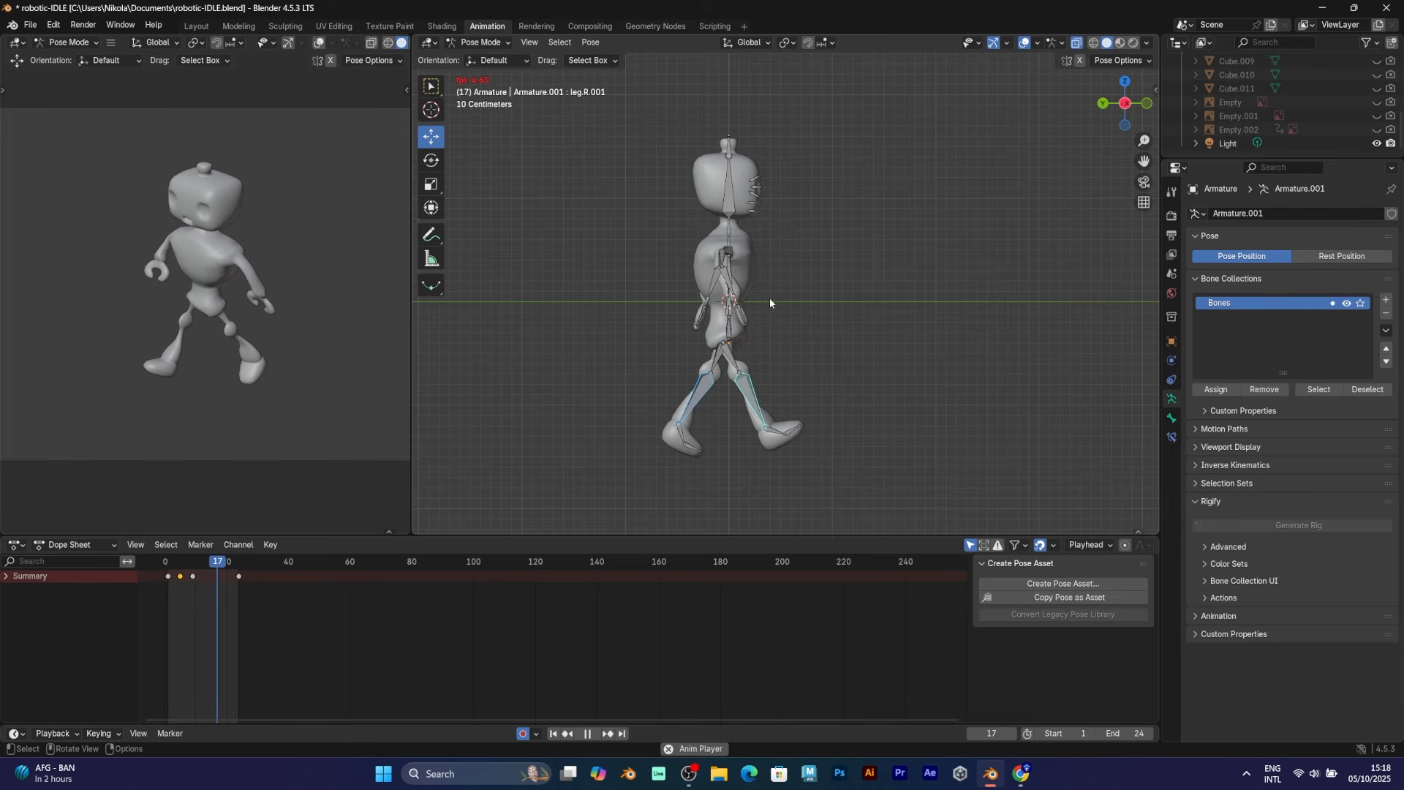
pyautogui.moveTo(769, 297); pyautogui.dragTo(756, 288, button='middle')
pyautogui.click(743, 281)
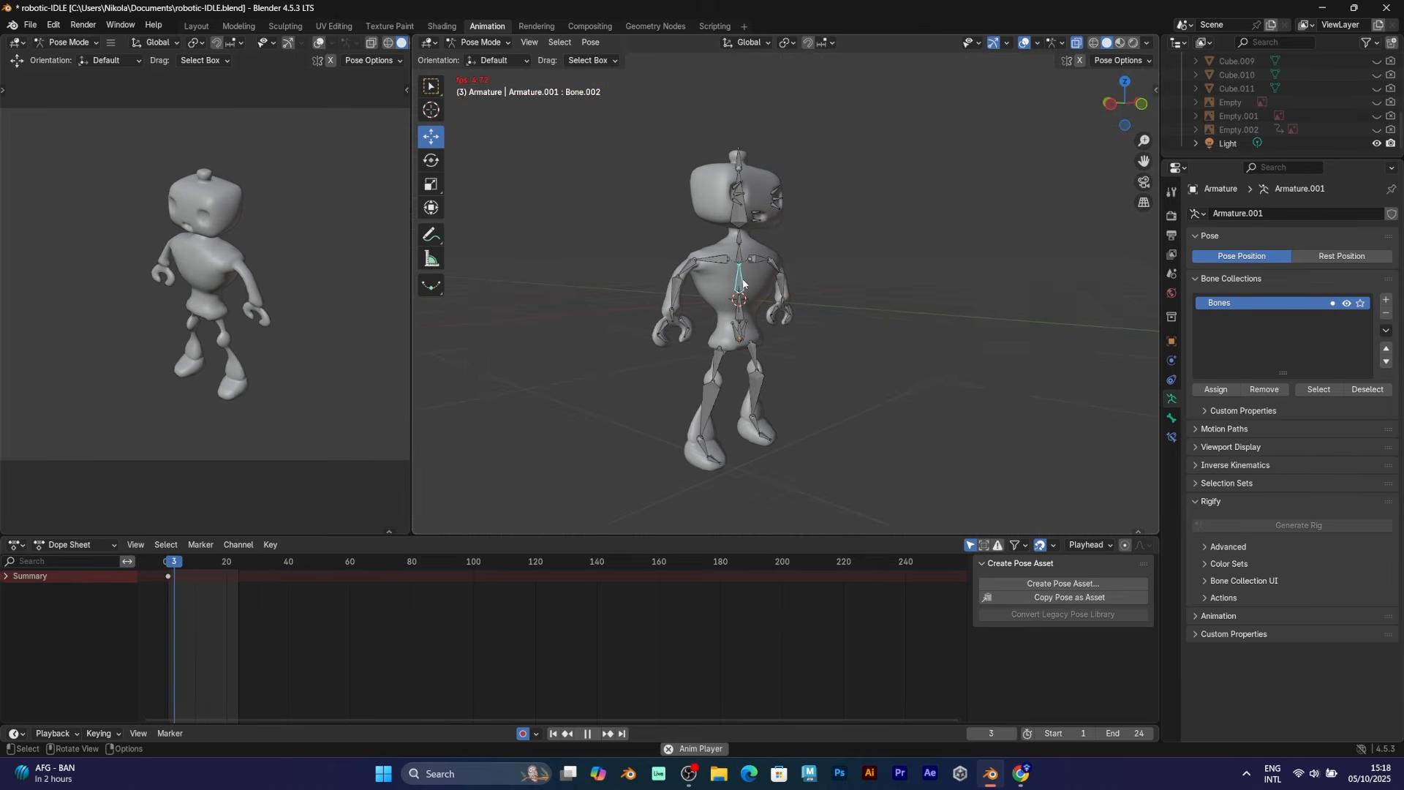
# Key torso bone Bone.002 rotations at frames 9 and 17
pyautogui.press('space')
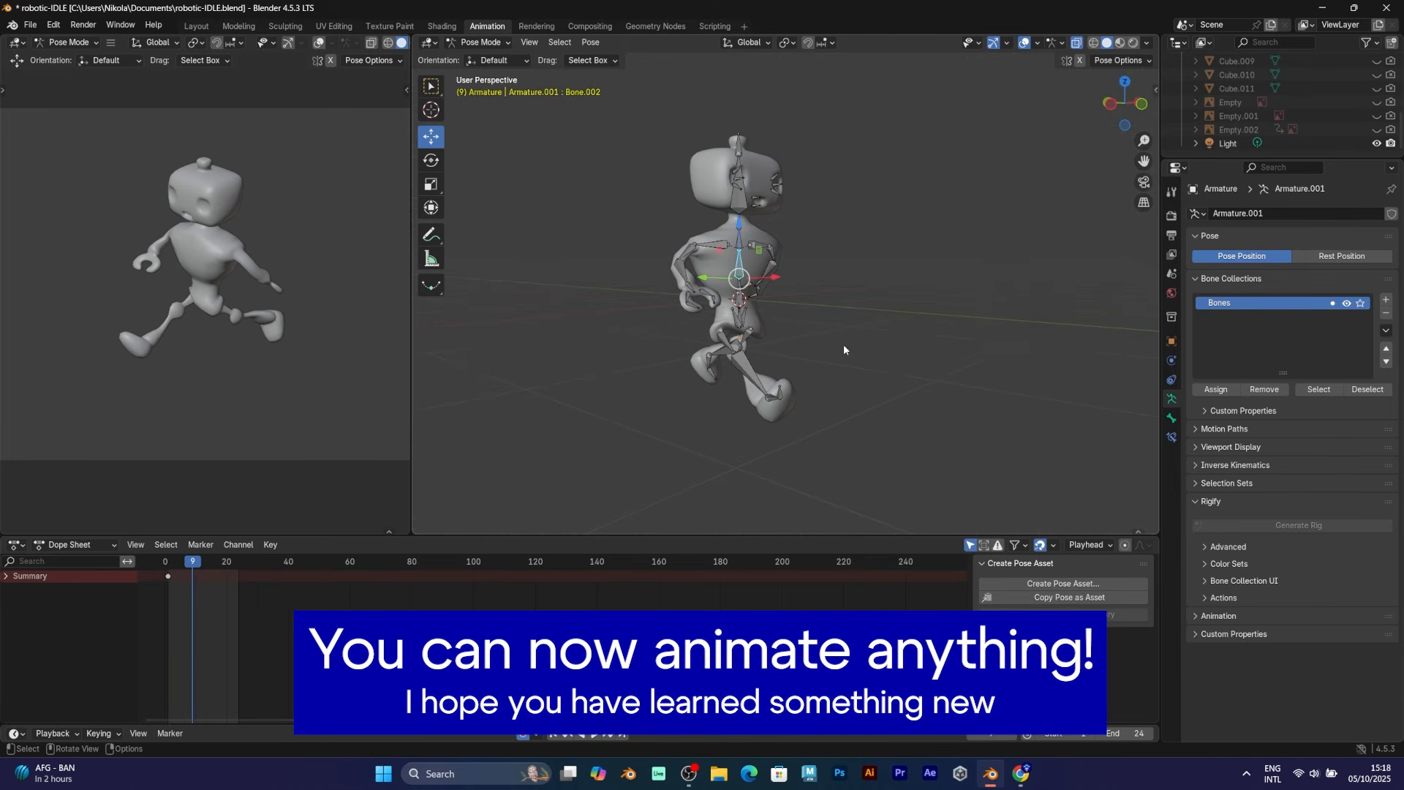
pyautogui.press('r')
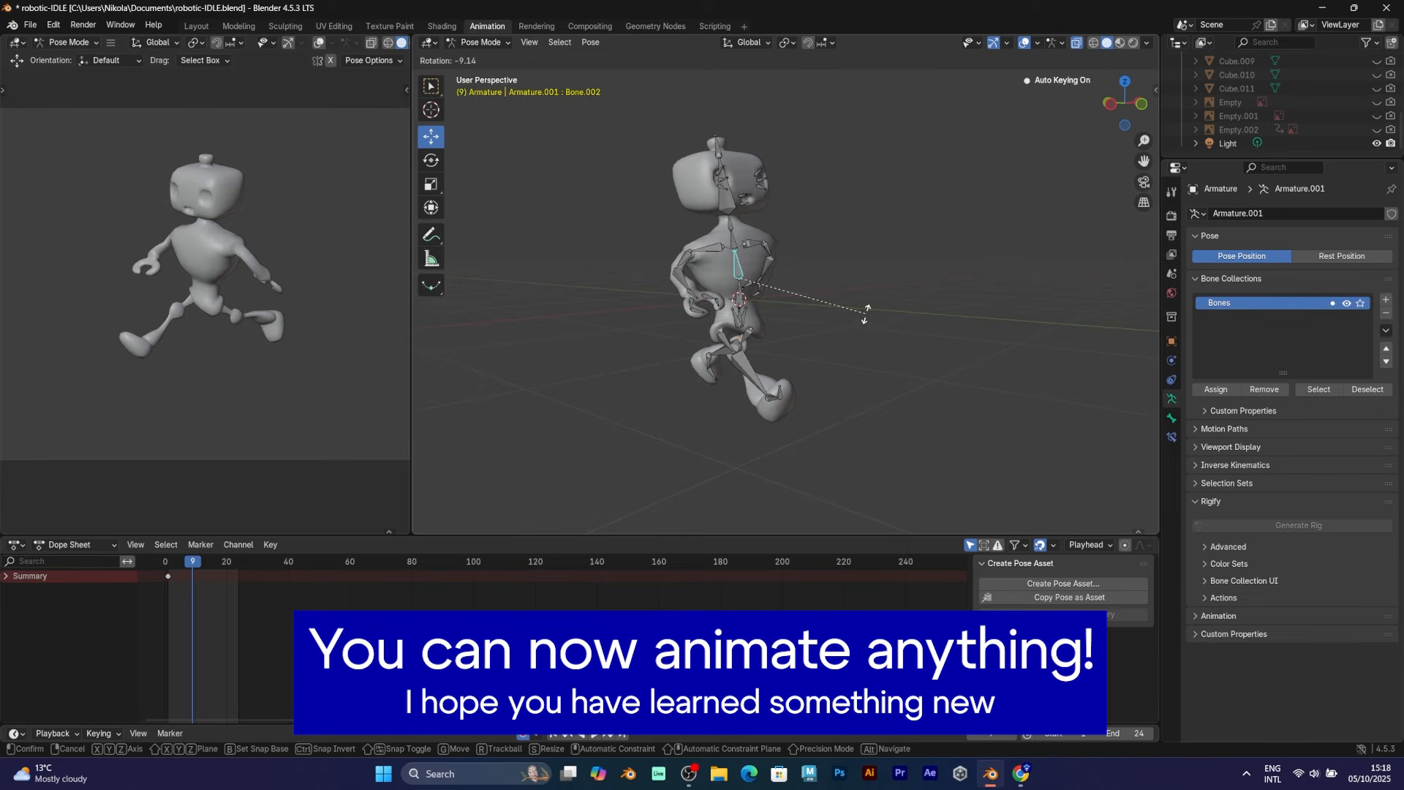
pyautogui.click(248, 562)
pyautogui.click(216, 561)
pyautogui.press('r')
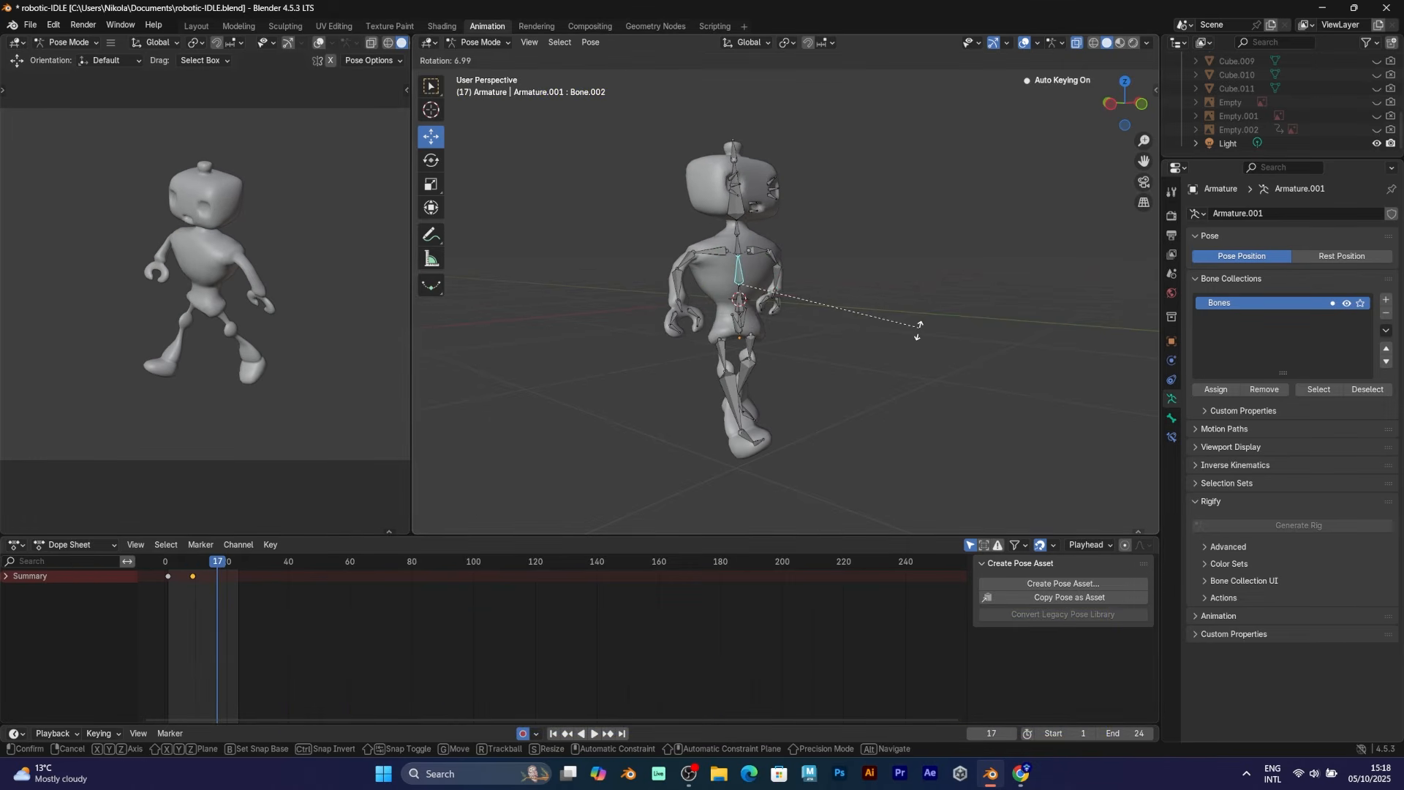
pyautogui.click(918, 335)
# Play the cycle back through frame 24, then hide the viewport overlays
pyautogui.moveTo(221, 564); pyautogui.dragTo(236, 564)
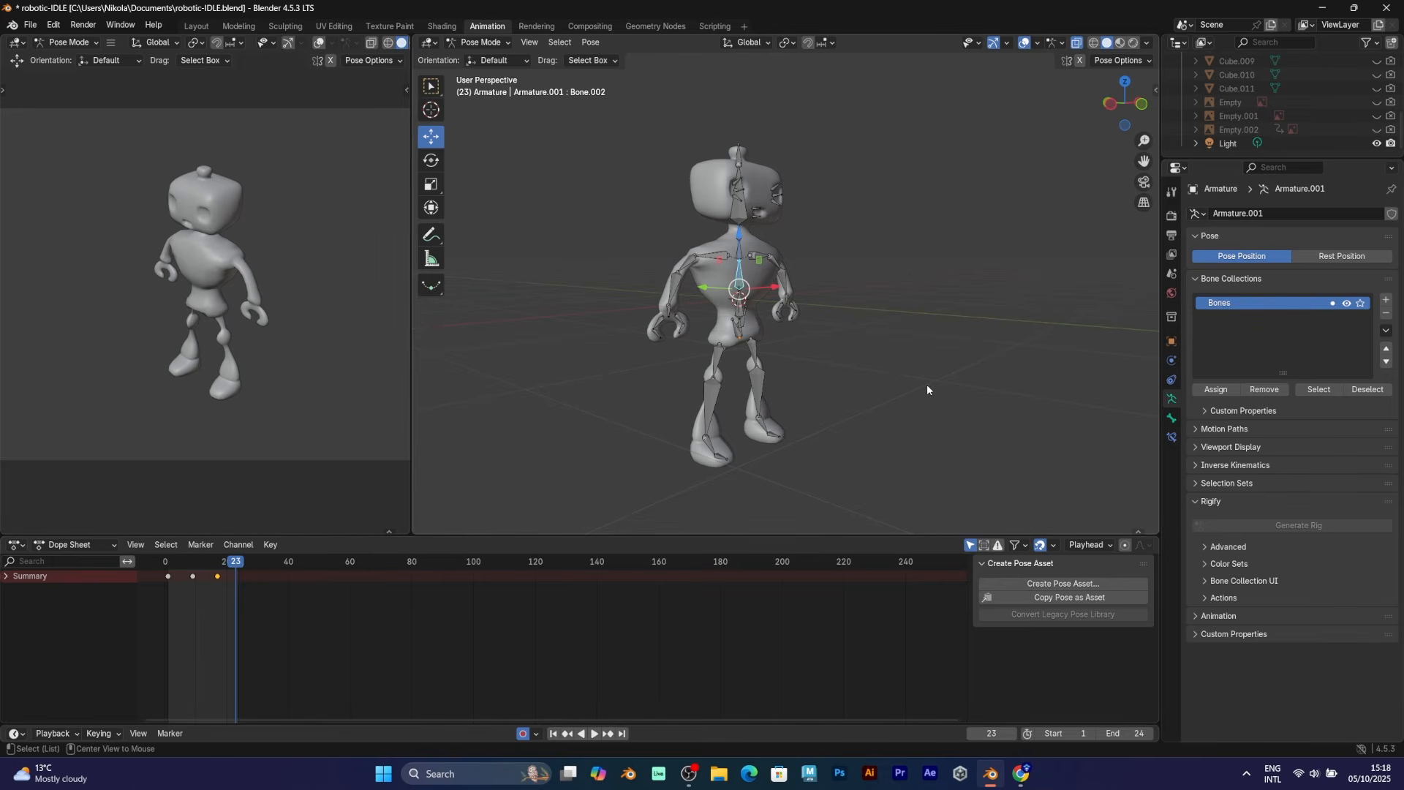
pyautogui.press('space')
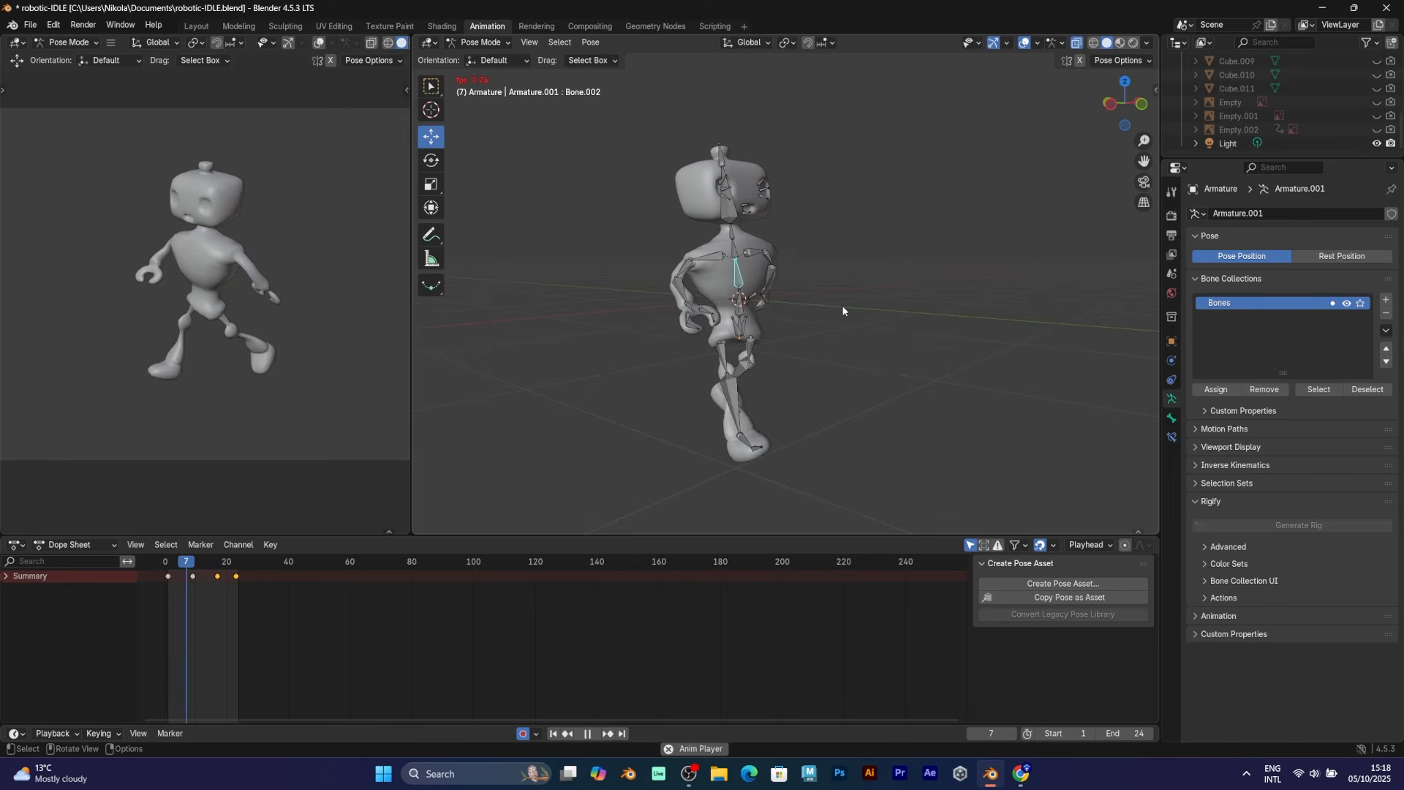
pyautogui.press('space')
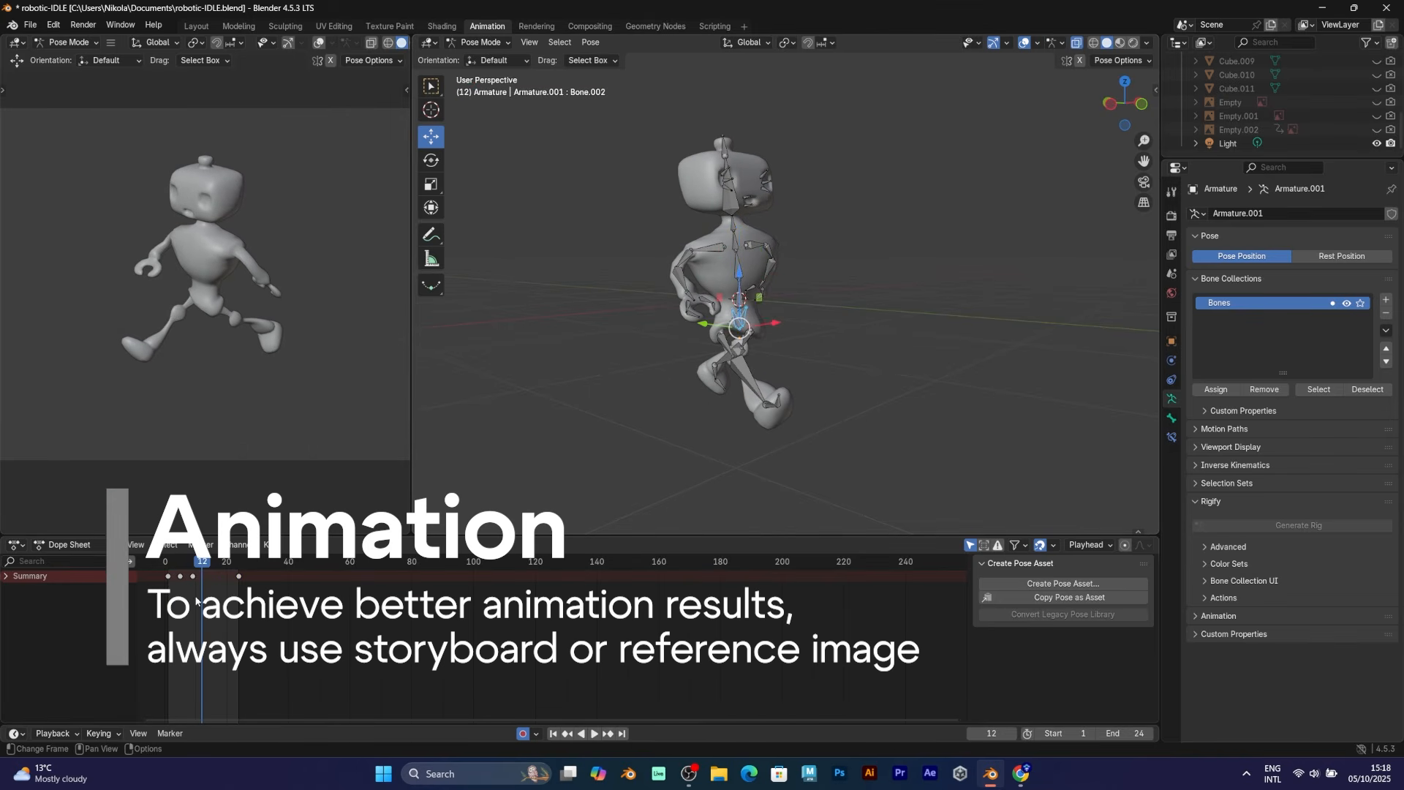
pyautogui.moveTo(206, 563); pyautogui.dragTo(238, 565)
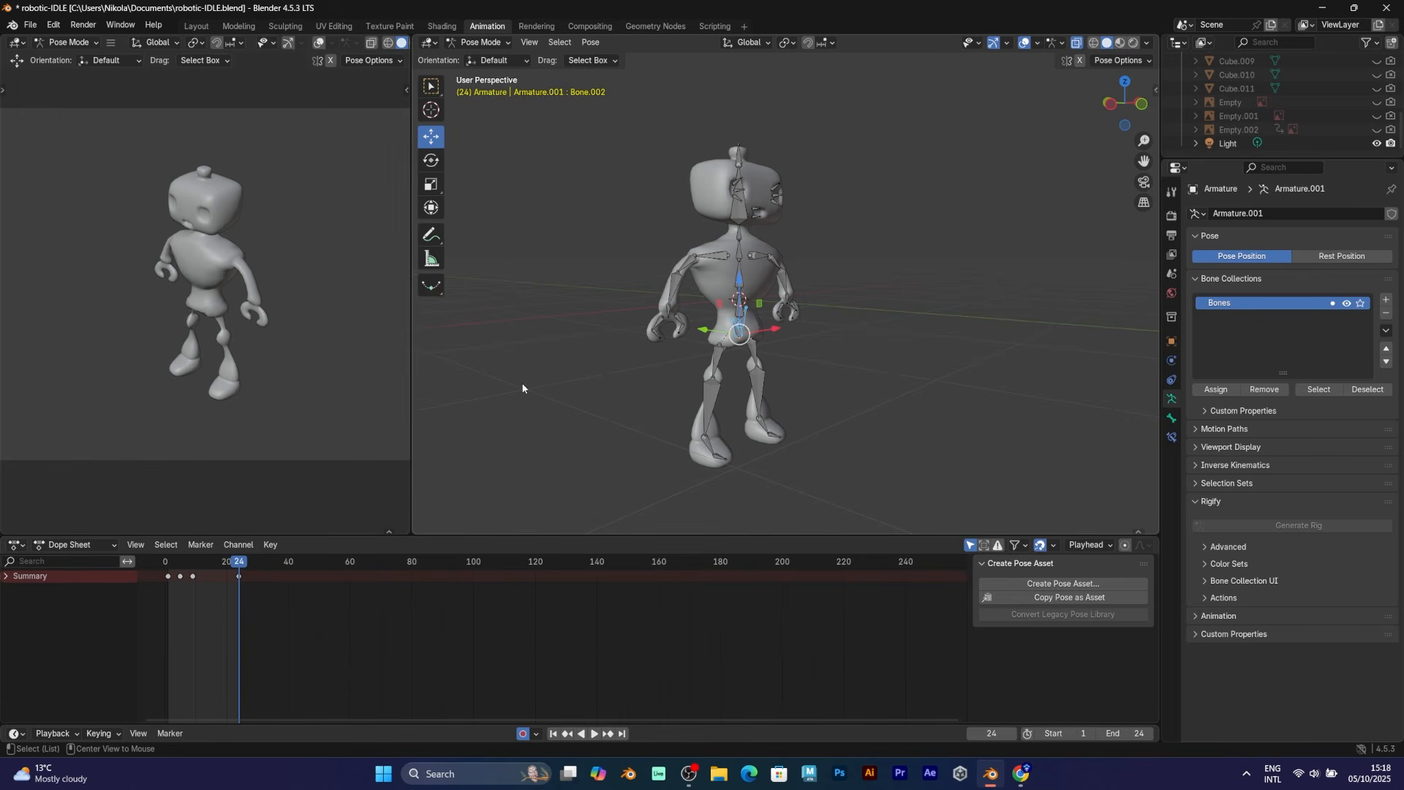
pyautogui.press('space')
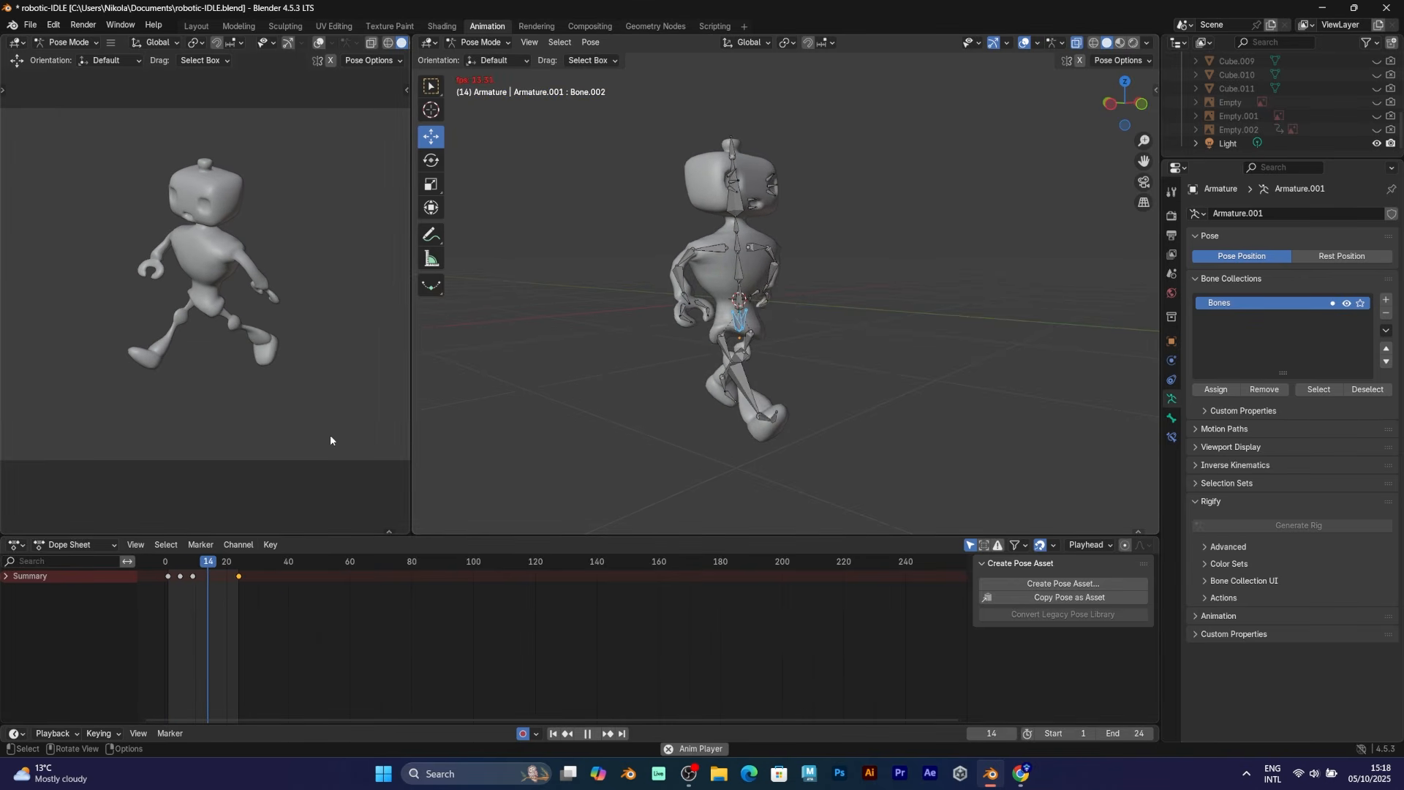
pyautogui.hotkey('shift', 'alt', 'z')
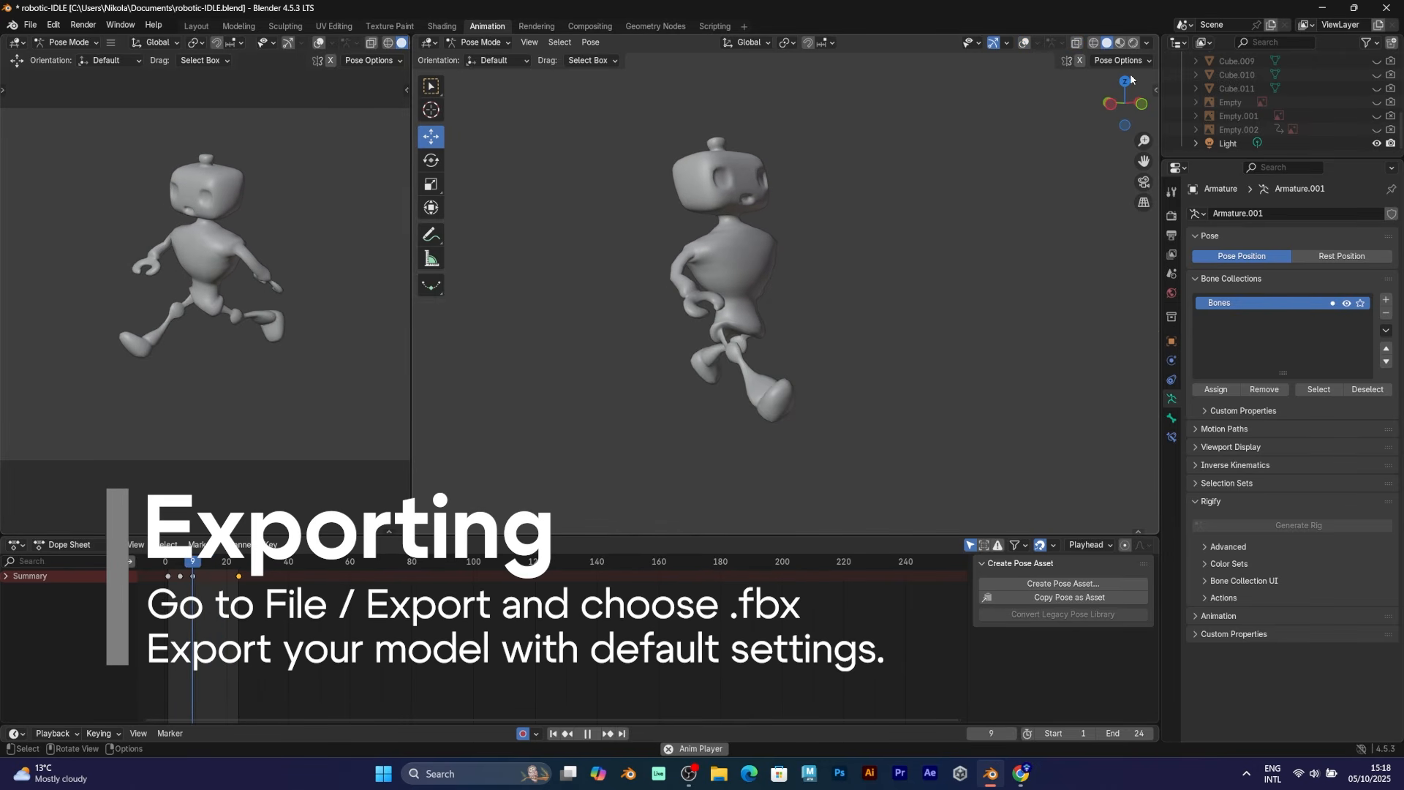
# Preview rendered and wireframe shading, then change the output file format from PNG to FFmpeg Video
pyautogui.click(1133, 43)
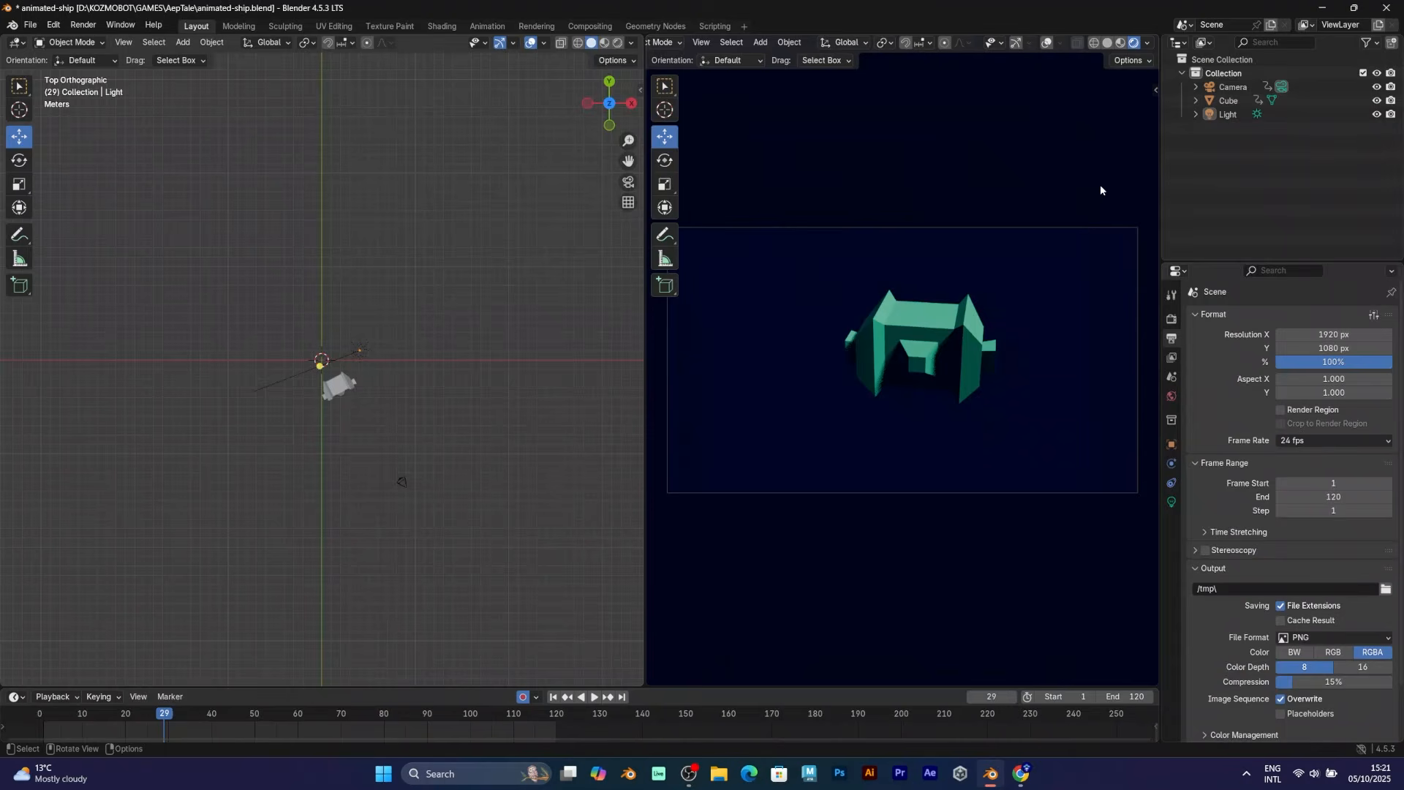
pyautogui.click(1099, 44)
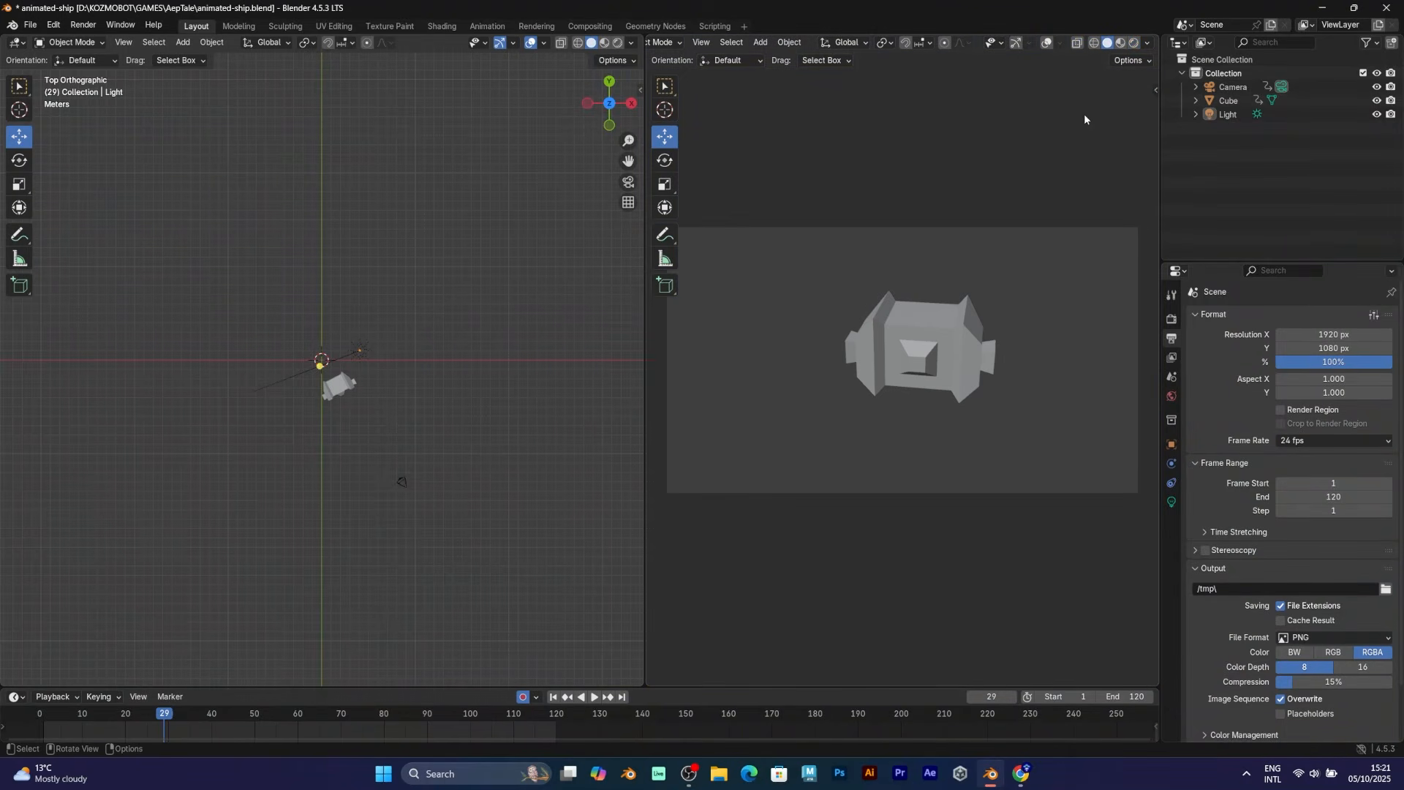
pyautogui.scroll(-2, 1265, 510)
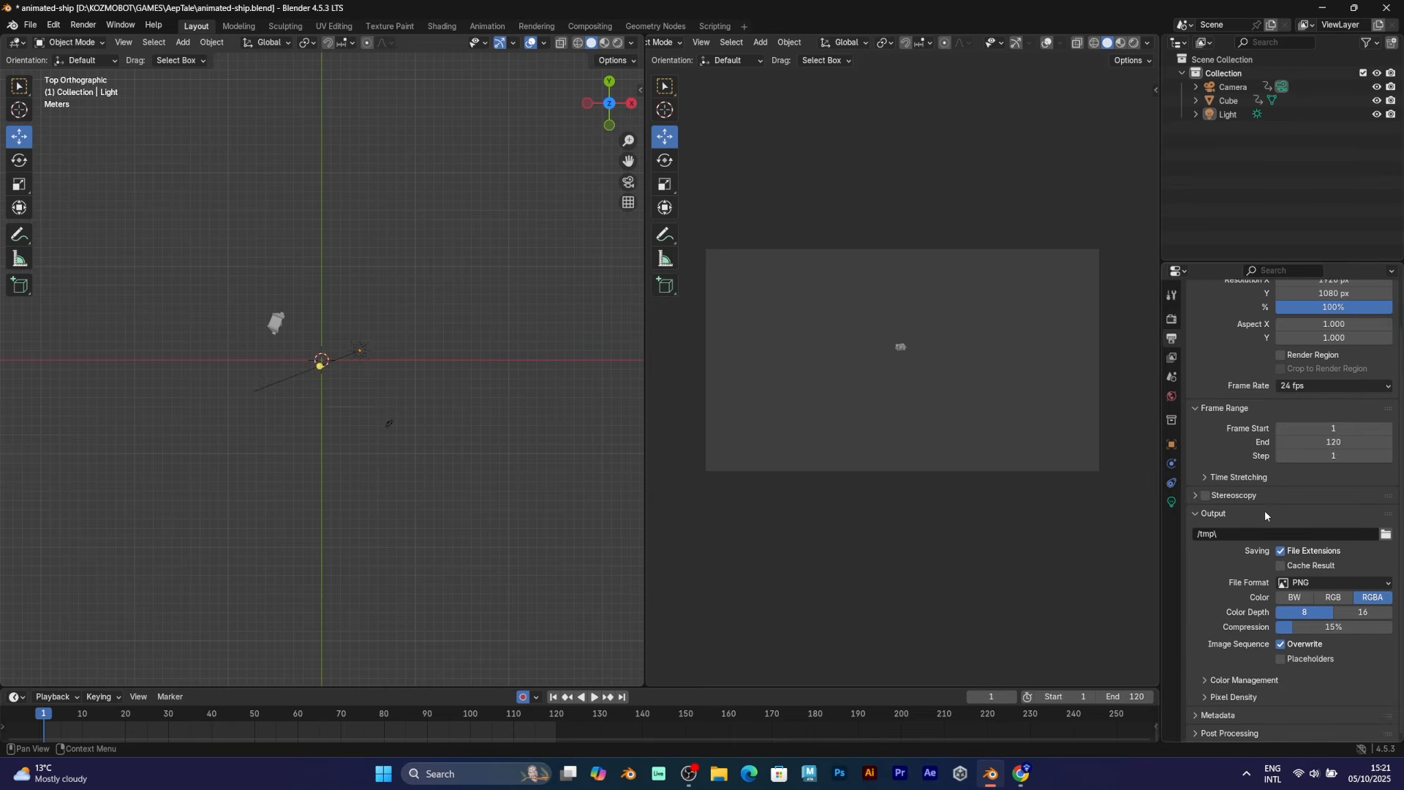
pyautogui.click(1357, 583)
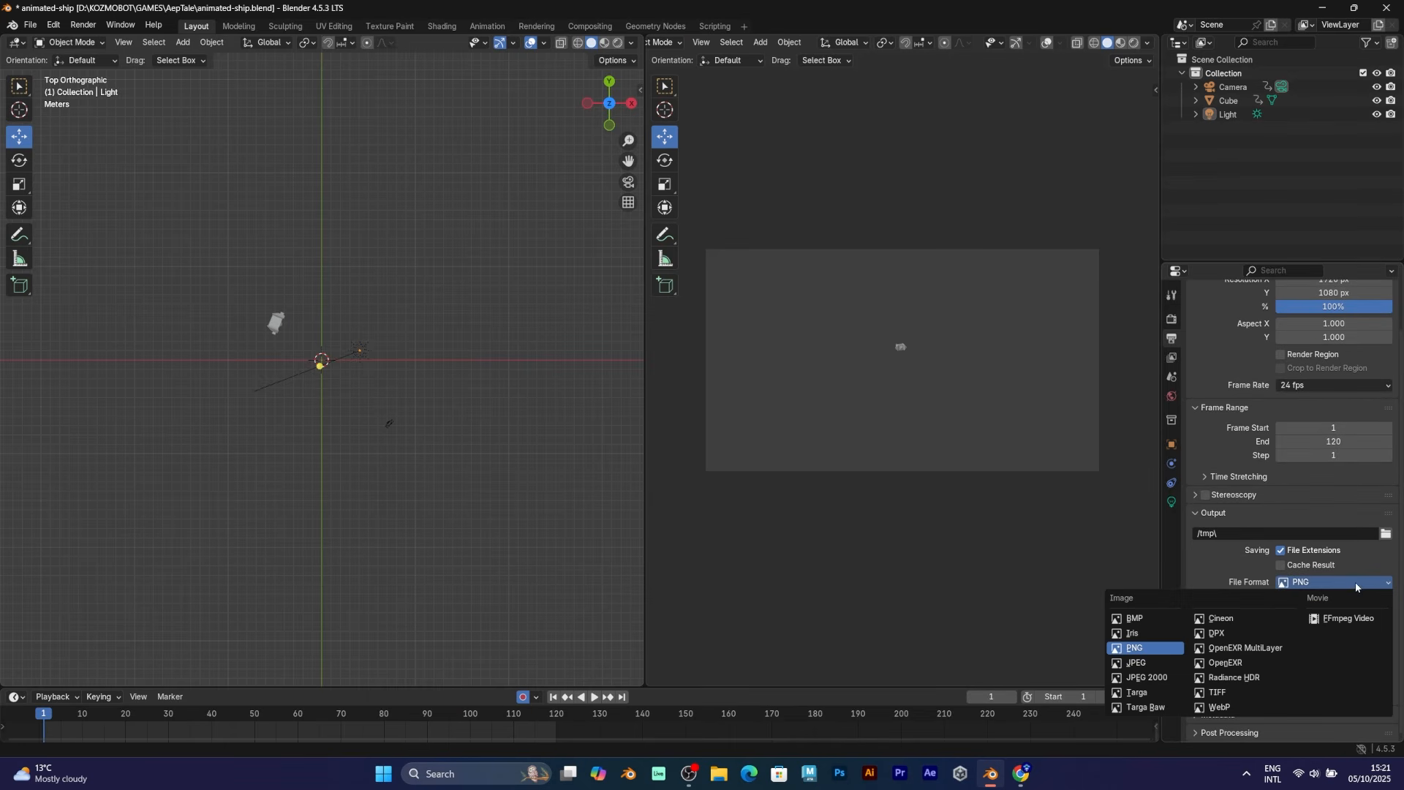
pyautogui.click(1349, 618)
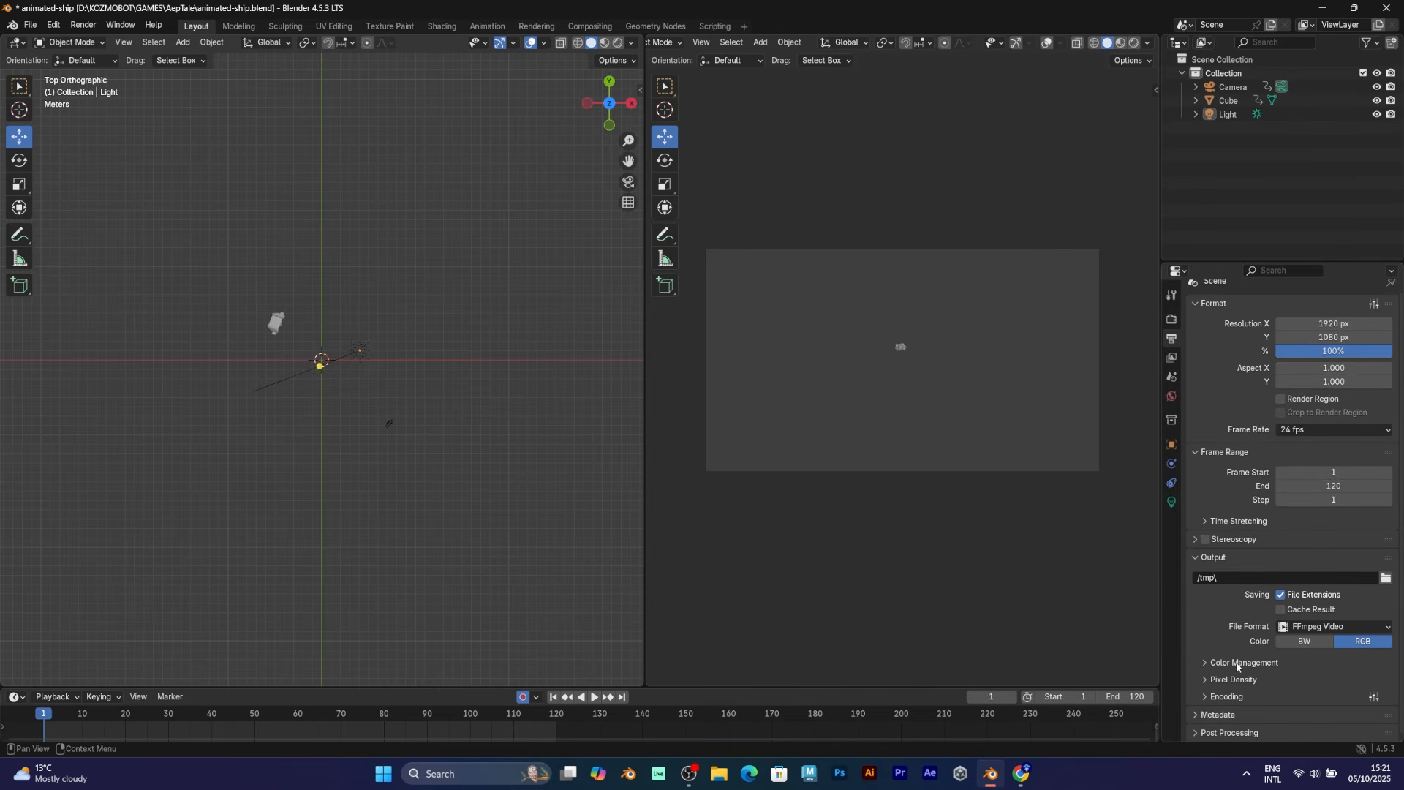
# Expand Color Management and open the Encoding Container list
pyautogui.click(1237, 663)
pyautogui.scroll(-3, 1229, 694)
pyautogui.scroll(-3, 1226, 684)
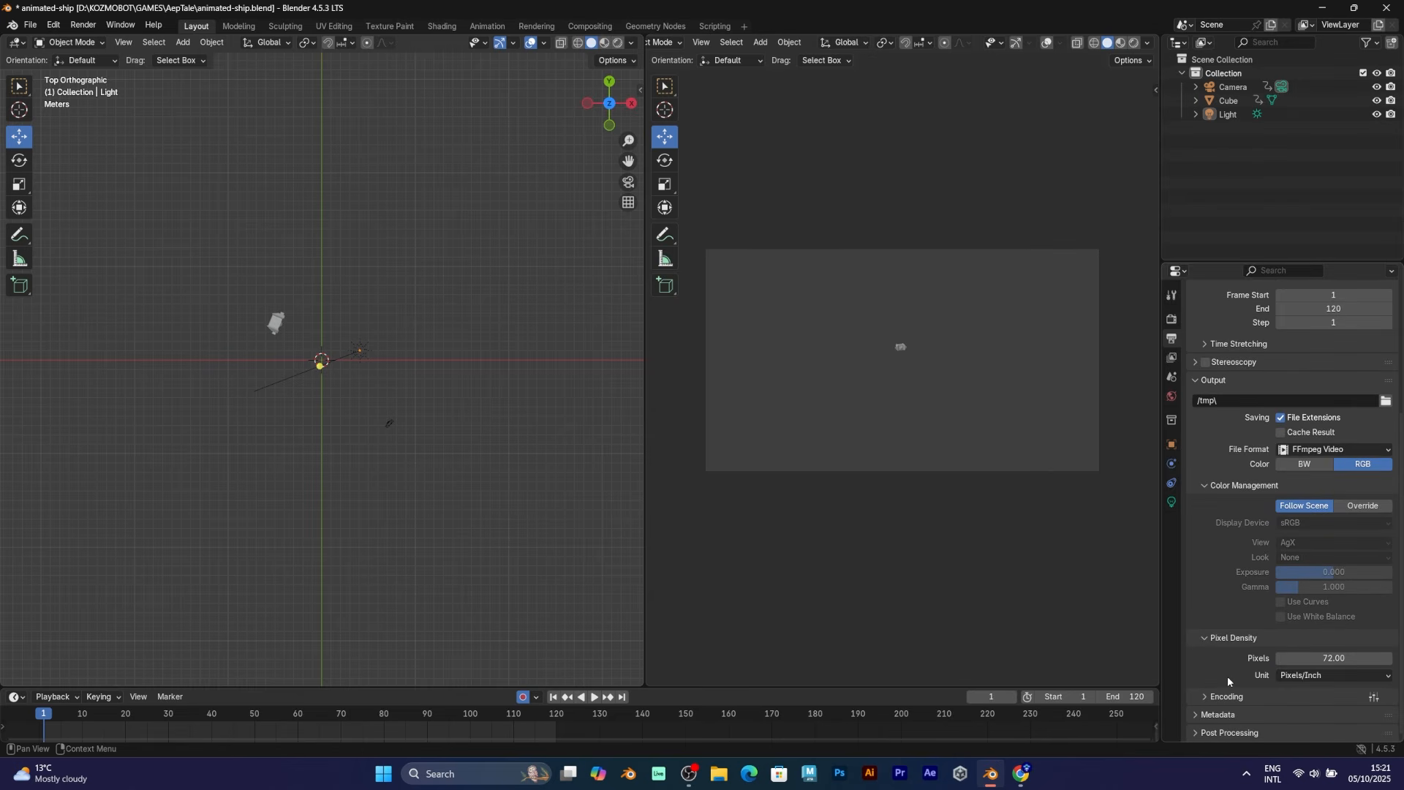
pyautogui.scroll(-4, 1227, 676)
pyautogui.click(1313, 608)
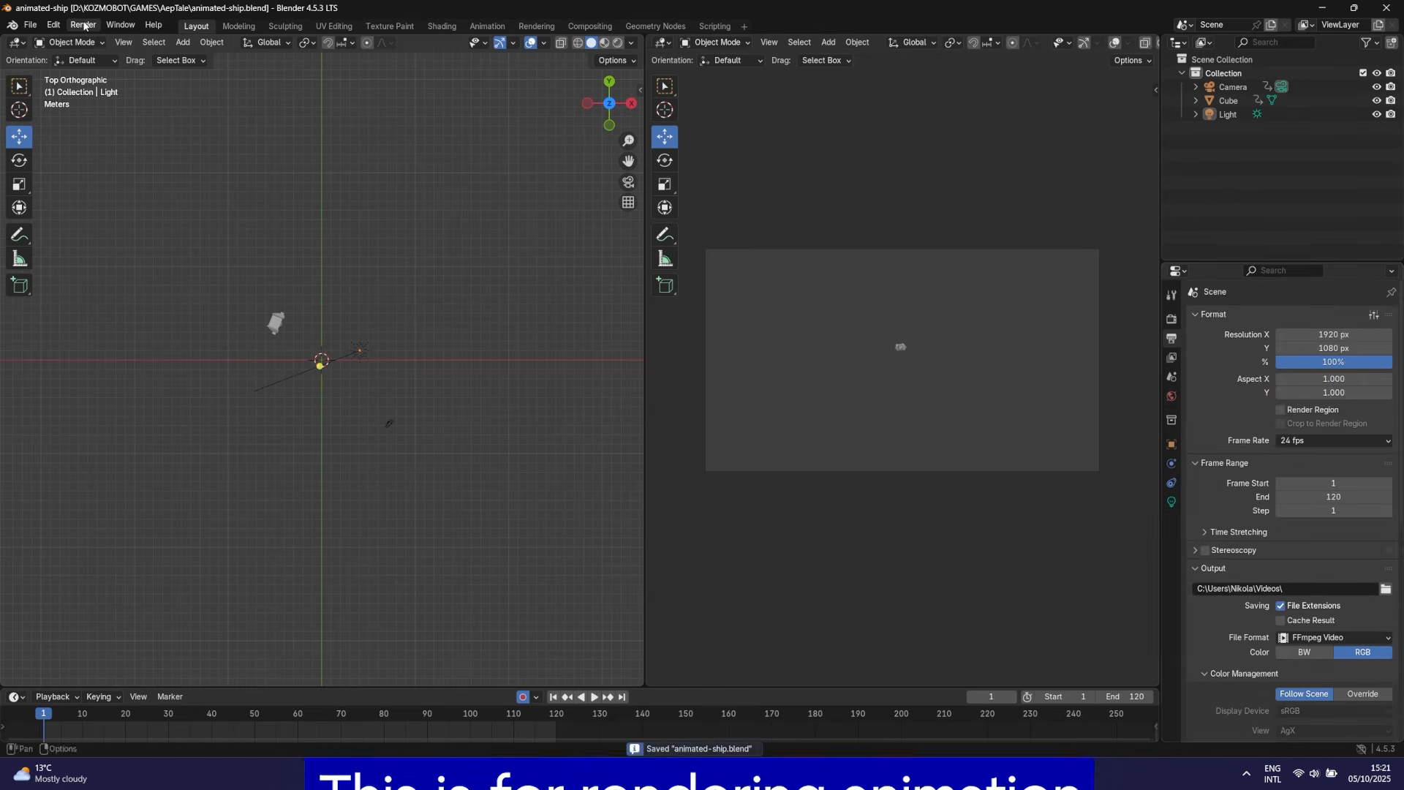
# Run Render > Render Animation for the ship, then scrub back to frame 32
pyautogui.click(83, 25)
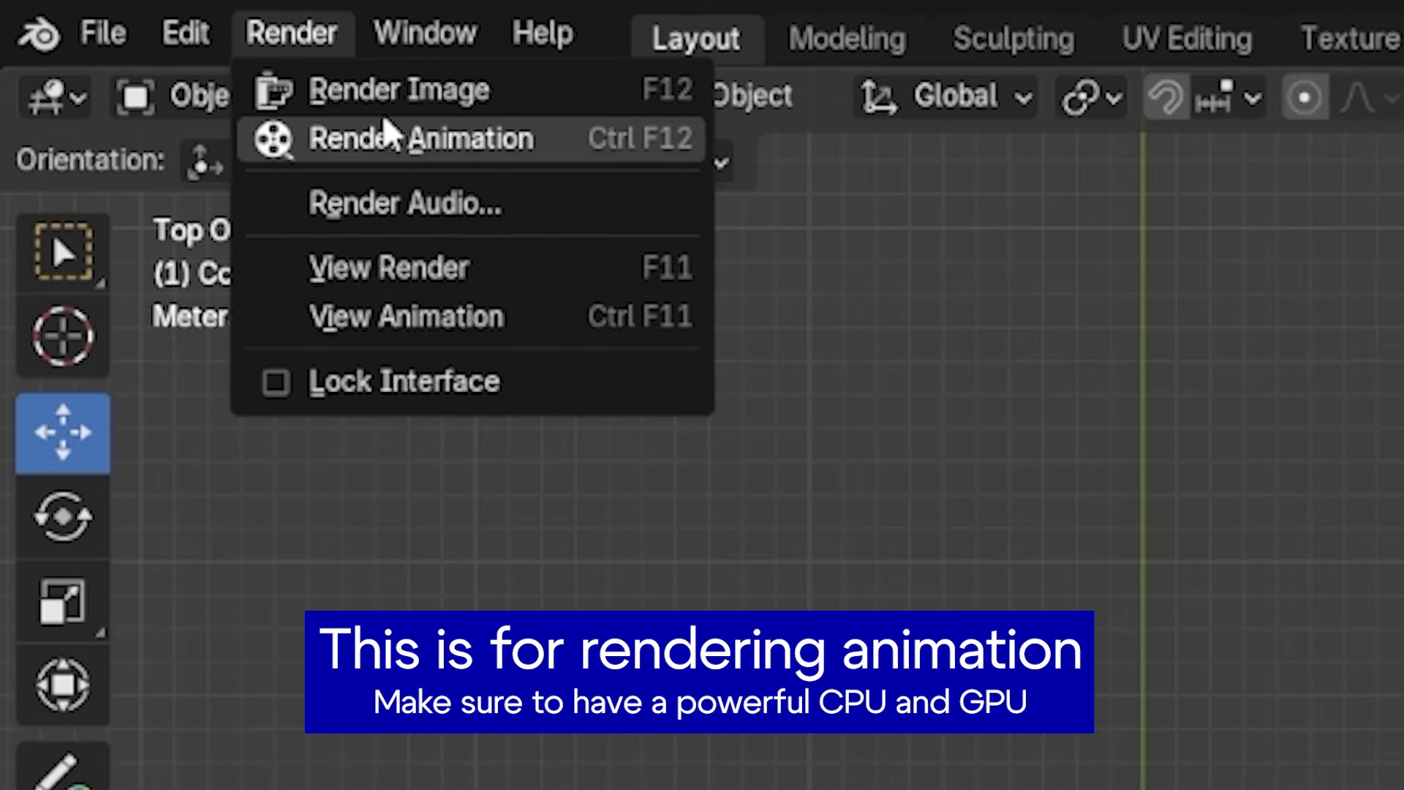
pyautogui.click(361, 141)
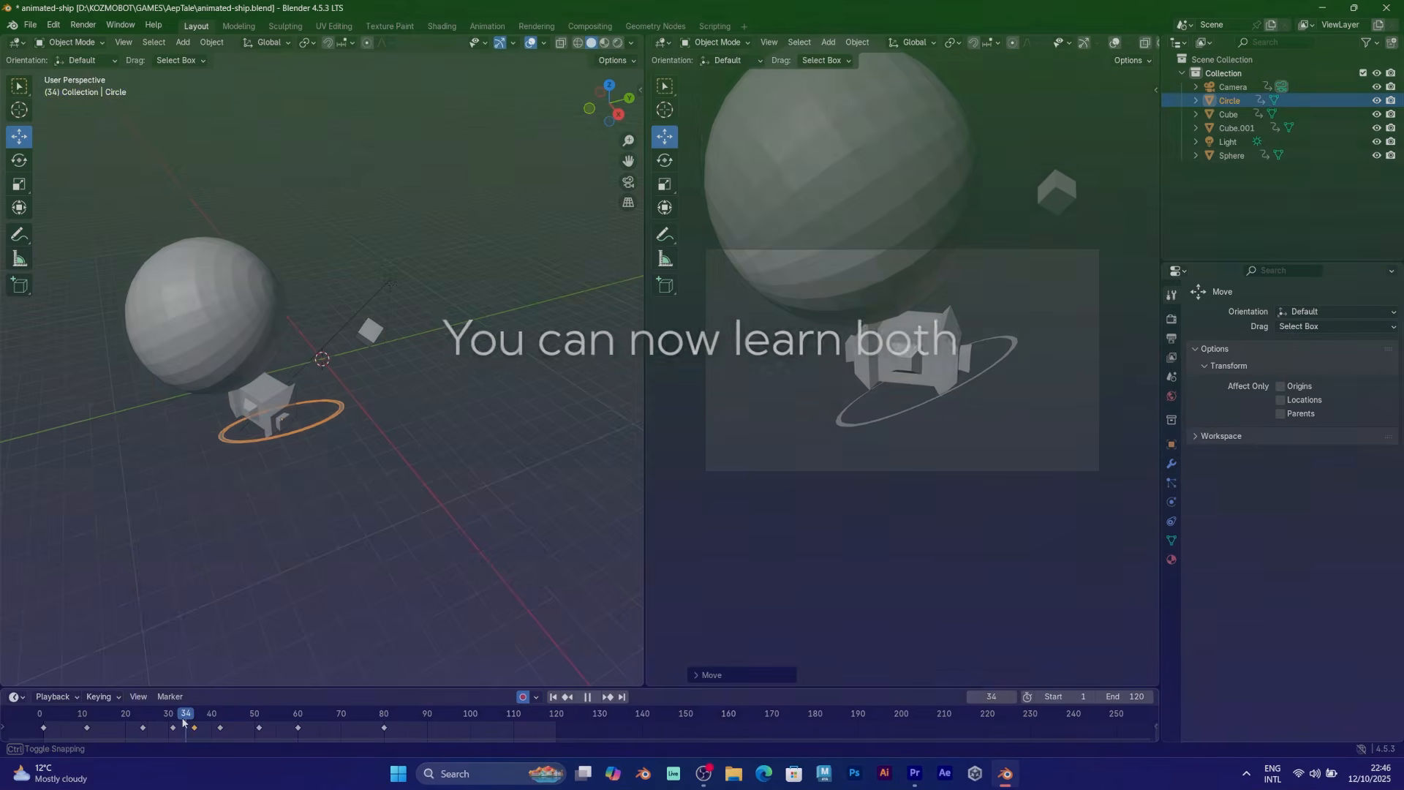
pyautogui.moveTo(182, 719); pyautogui.dragTo(233, 717)
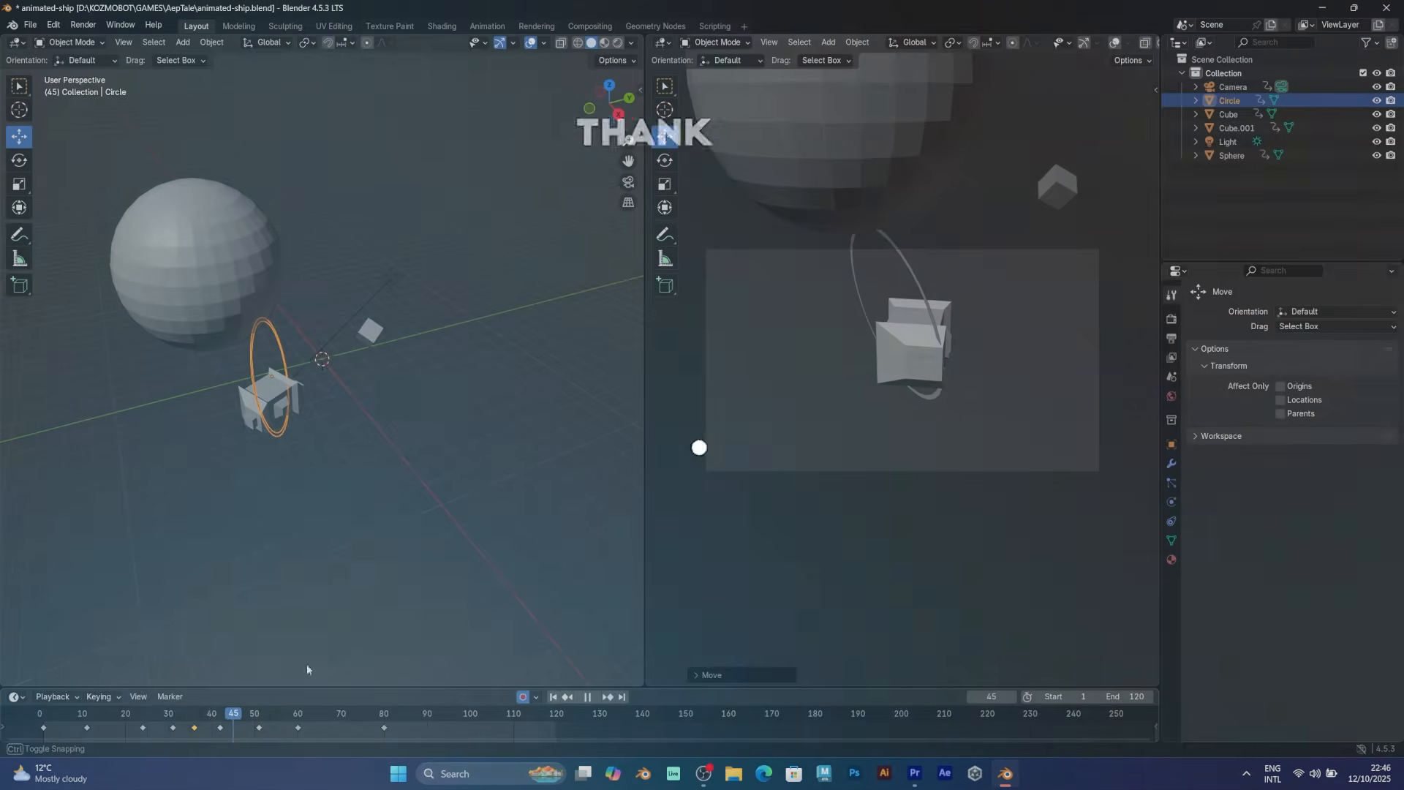
# Shift the Circle rightward with G and insert a location keyframe at frame 45
pyautogui.press('g')
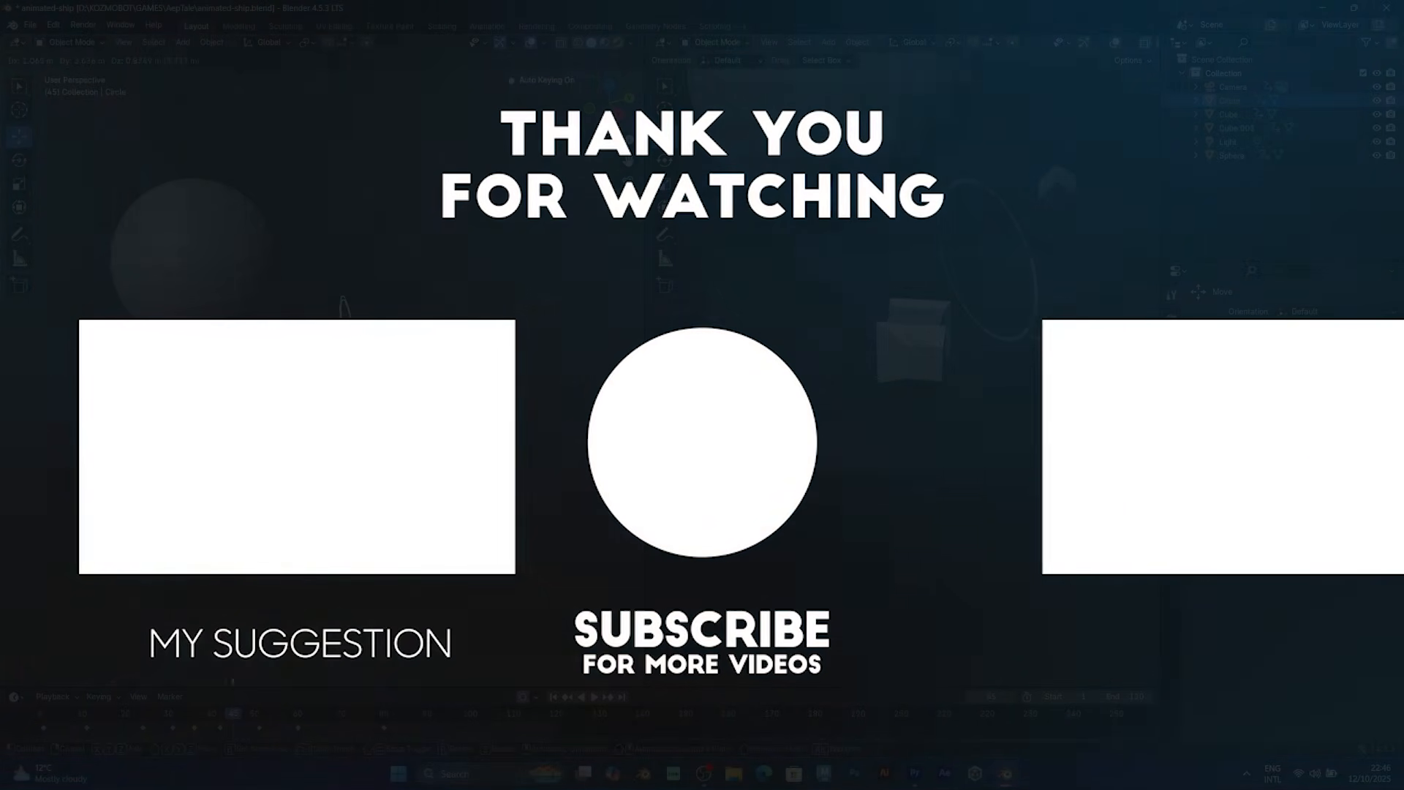
pyautogui.click(346, 381)
pyautogui.click(196, 717)
pyautogui.press('space')
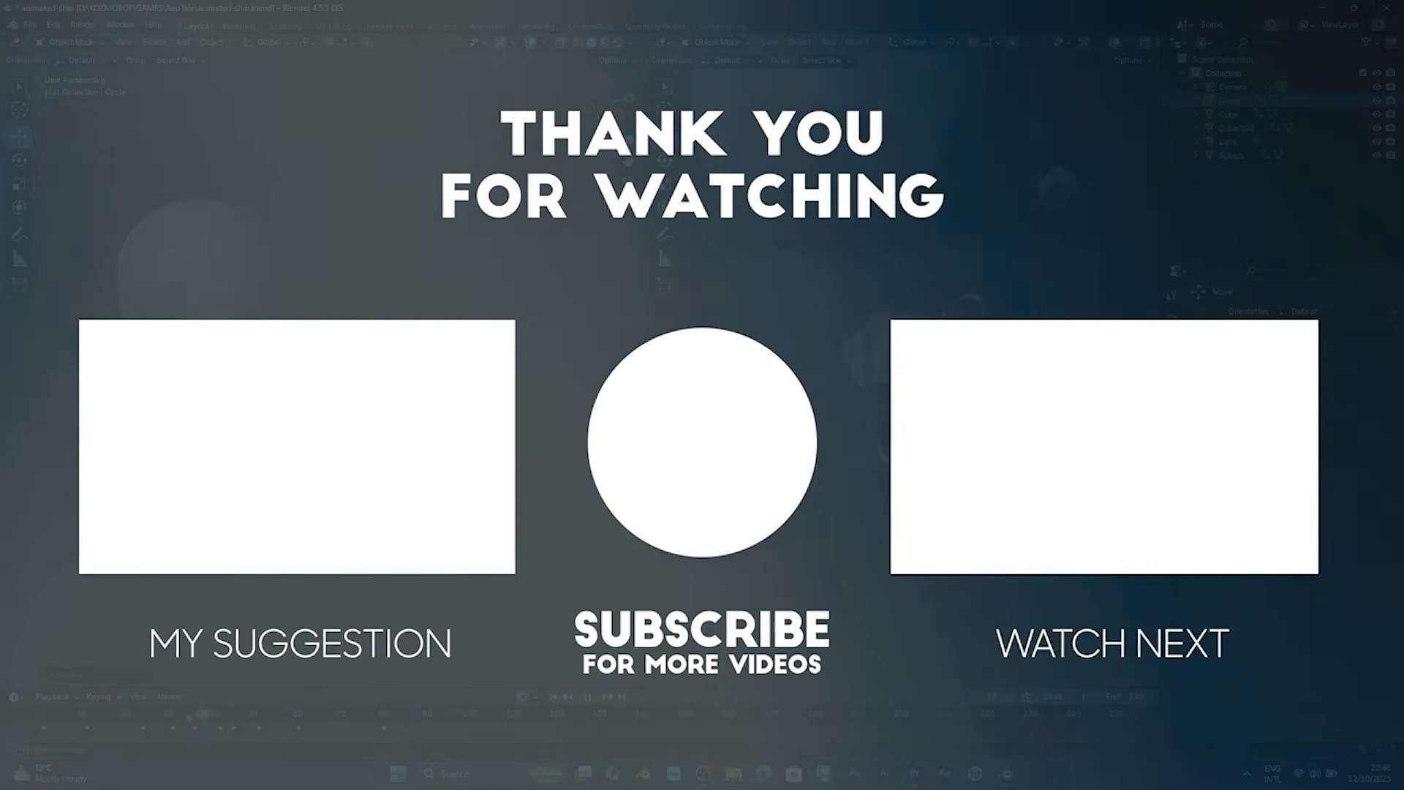